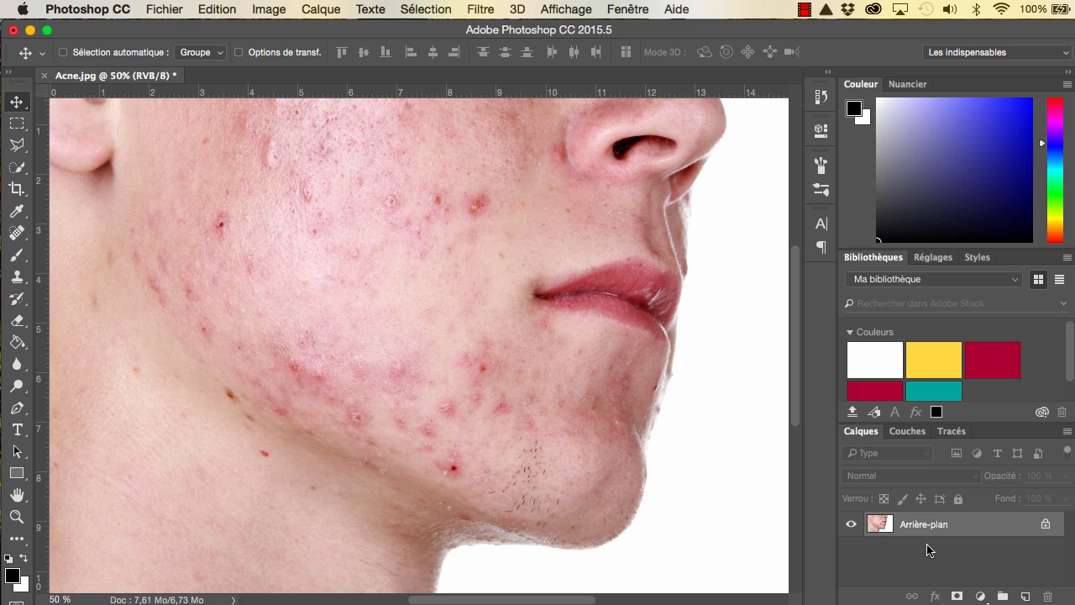
Add a Teinte/Saturation adjustment layer above the photo and target its Rouges range
{"action": "left_click", "coordinate": [981, 596]}
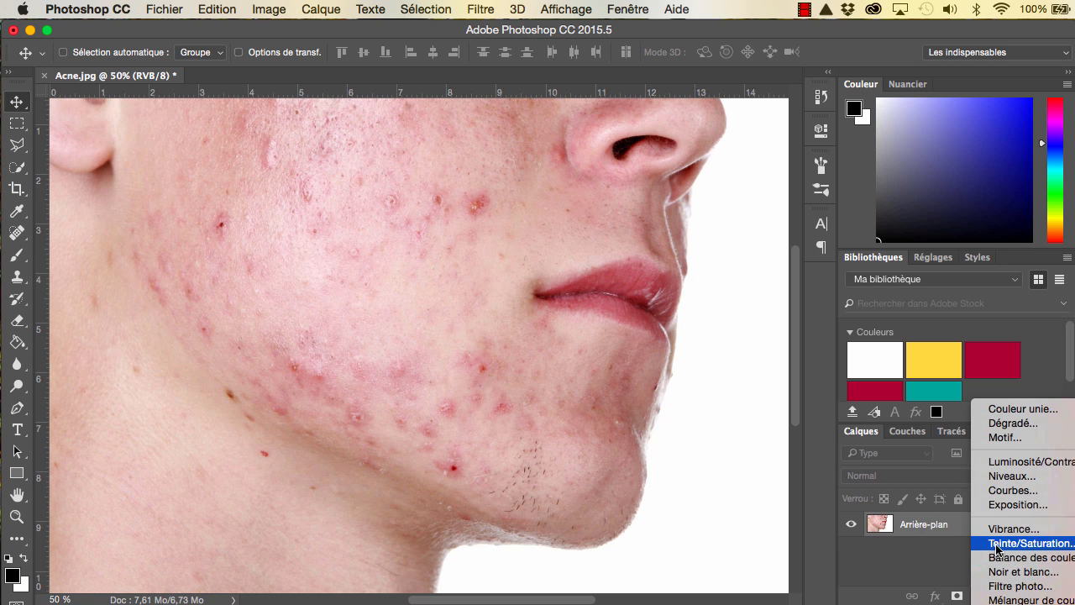
{"action": "left_click", "coordinate": [1029, 544]}
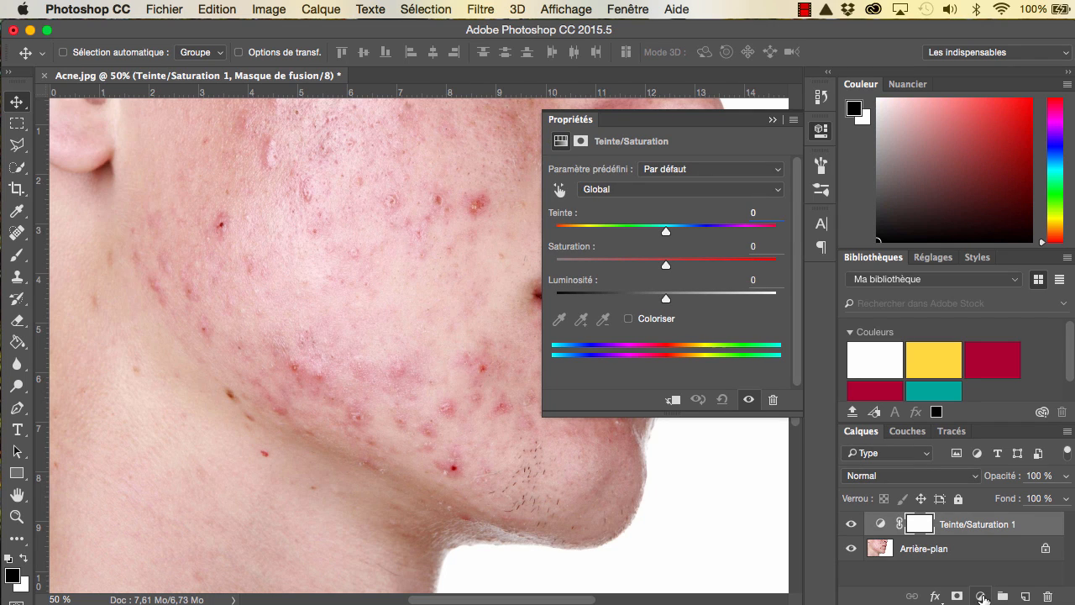
{"action": "left_click", "coordinate": [762, 194]}
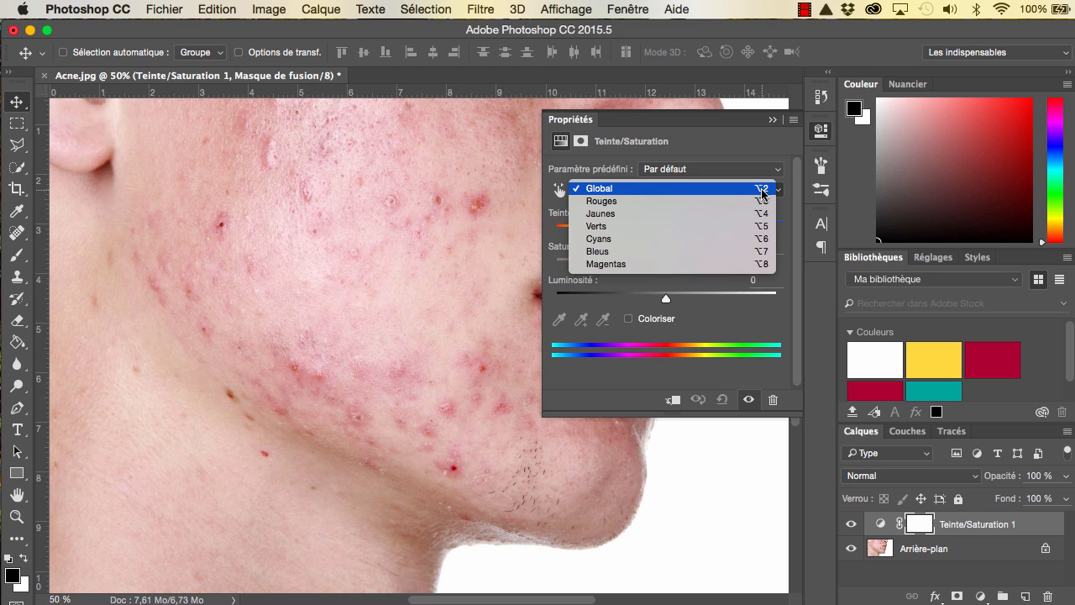
{"action": "left_click", "coordinate": [720, 202]}
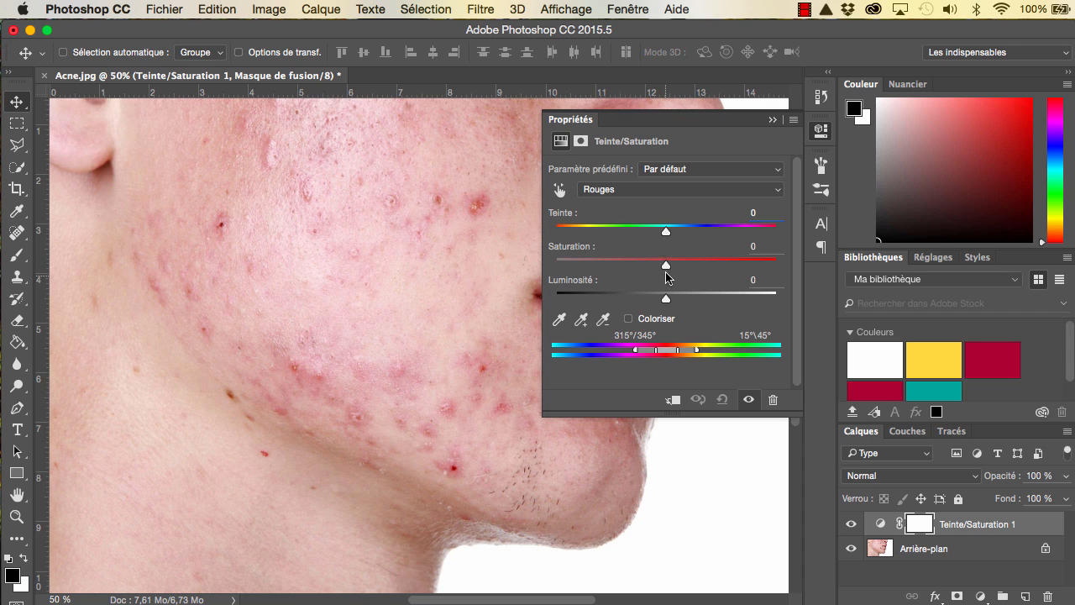
Set Teinte to +100 and Saturation to +50, then shift the colour range onto the blemishes at 282°/312° to 342°\11°
{"action": "left_click", "coordinate": [665, 235]}
{"action": "left_click_drag", "start_coordinate": [666, 235], "coordinate": [740, 234]}
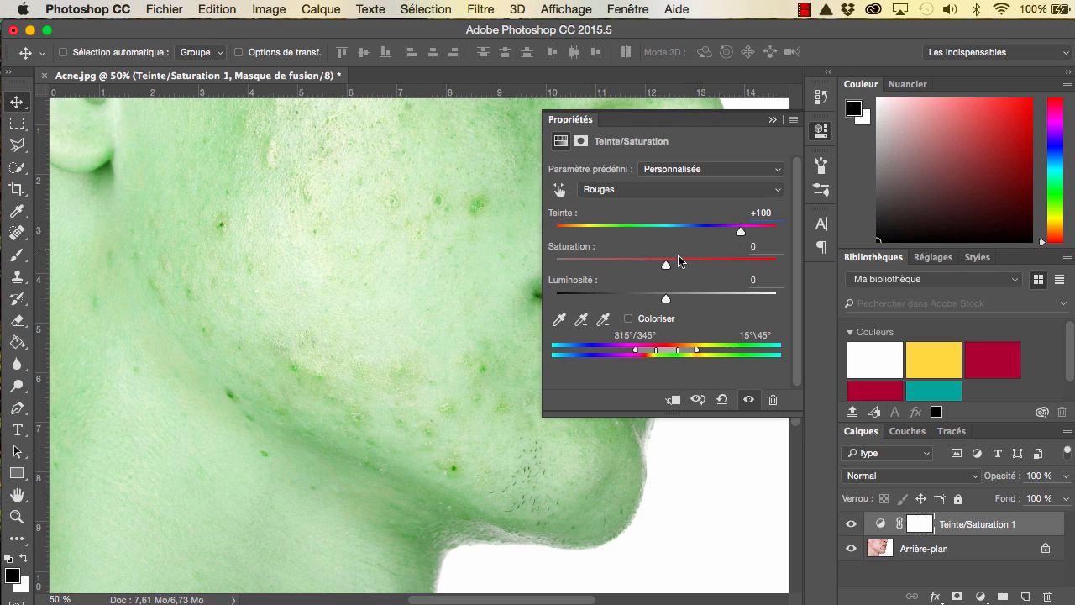
{"action": "left_click_drag", "start_coordinate": [666, 265], "coordinate": [722, 264]}
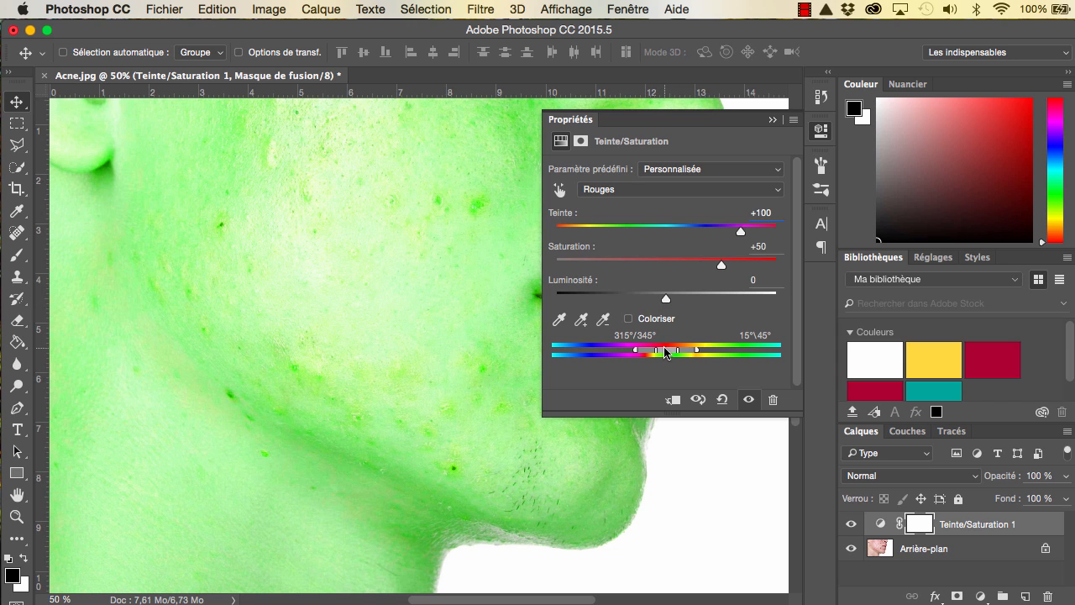
{"action": "left_click_drag", "start_coordinate": [665, 352], "coordinate": [644, 352]}
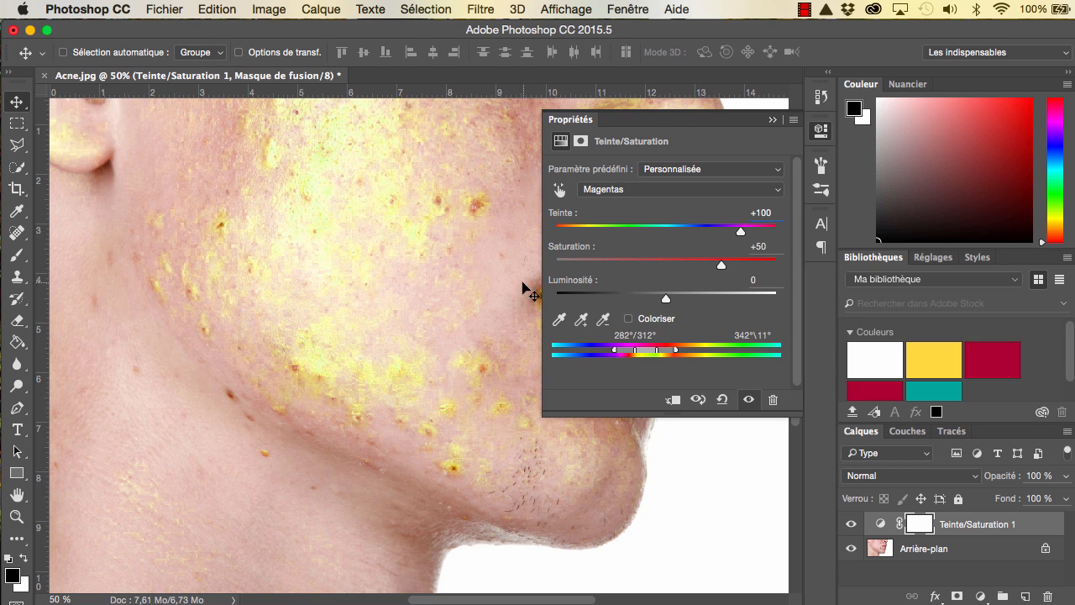
{"action": "left_click", "coordinate": [772, 121]}
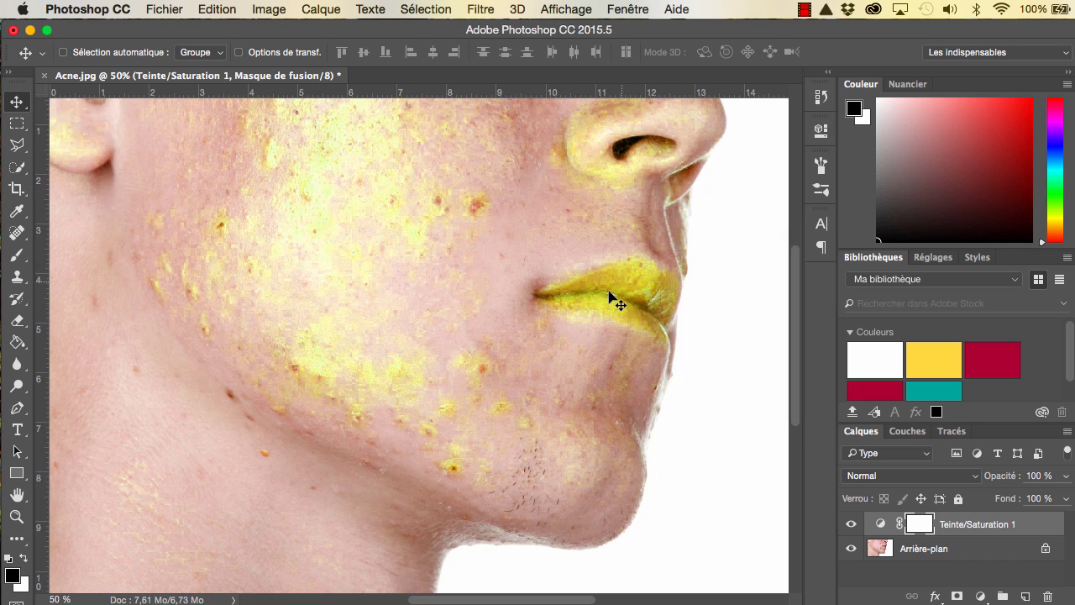
{"action": "left_click", "coordinate": [821, 165]}
{"action": "left_click", "coordinate": [821, 165]}
{"action": "left_click", "coordinate": [821, 188]}
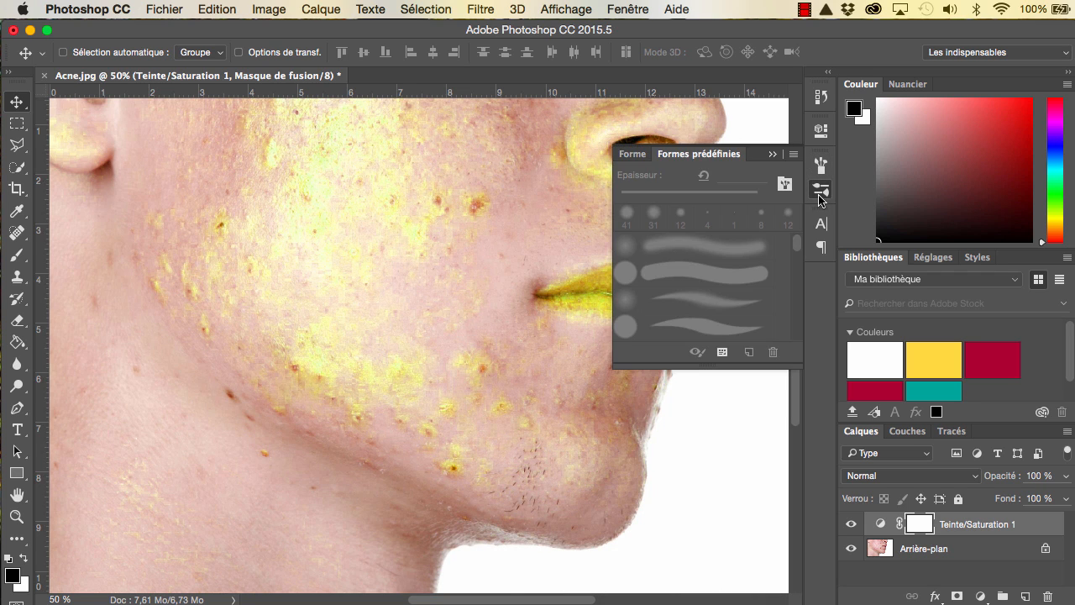
{"action": "left_click", "coordinate": [821, 188]}
Set the Magentas range to Teinte +25, Saturation +15 and Luminosité +20 to neutralise the skin redness
{"action": "left_click", "coordinate": [821, 130]}
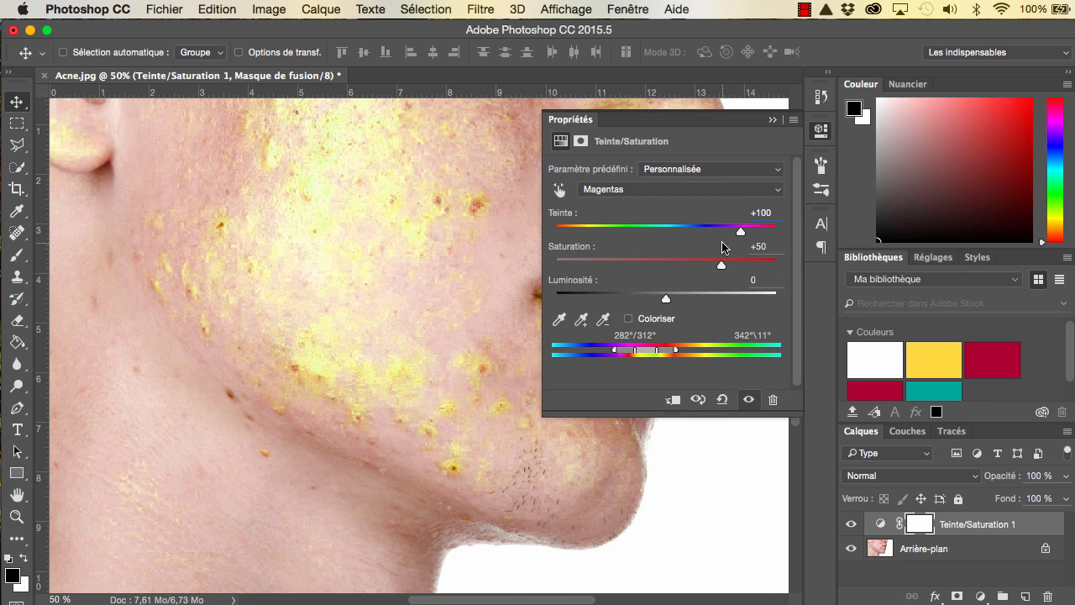
{"action": "left_click_drag", "start_coordinate": [721, 263], "coordinate": [668, 268]}
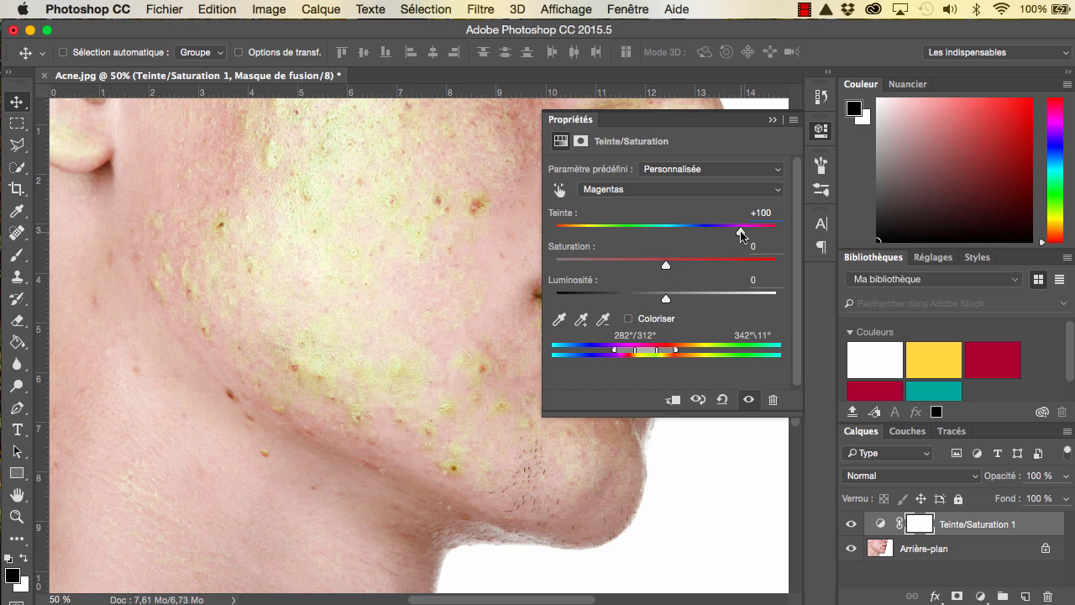
{"action": "left_click_drag", "start_coordinate": [741, 233], "coordinate": [672, 239]}
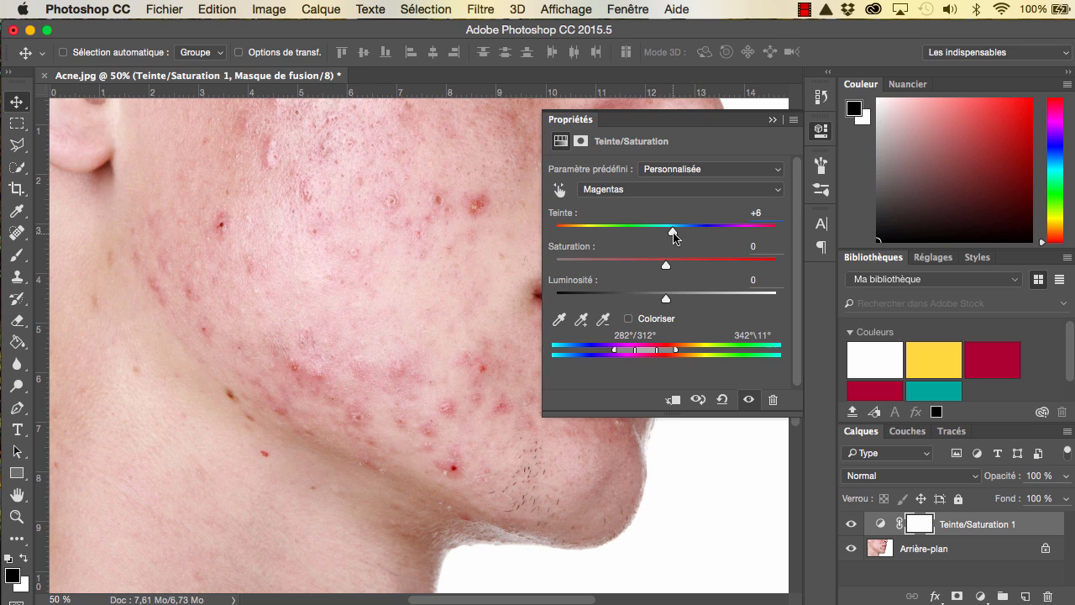
{"action": "left_click_drag", "start_coordinate": [674, 235], "coordinate": [694, 239]}
{"action": "left_click_drag", "start_coordinate": [666, 298], "coordinate": [680, 269]}
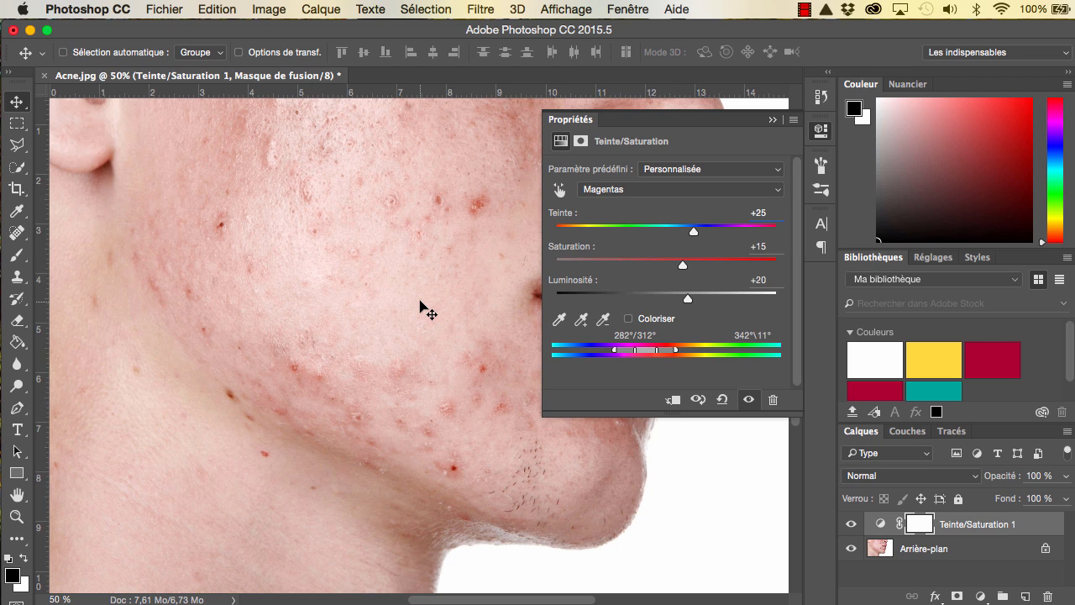
Compare the face with and without the Teinte/Saturation adjustment by toggling the layer's visibility
{"action": "left_click", "coordinate": [772, 120]}
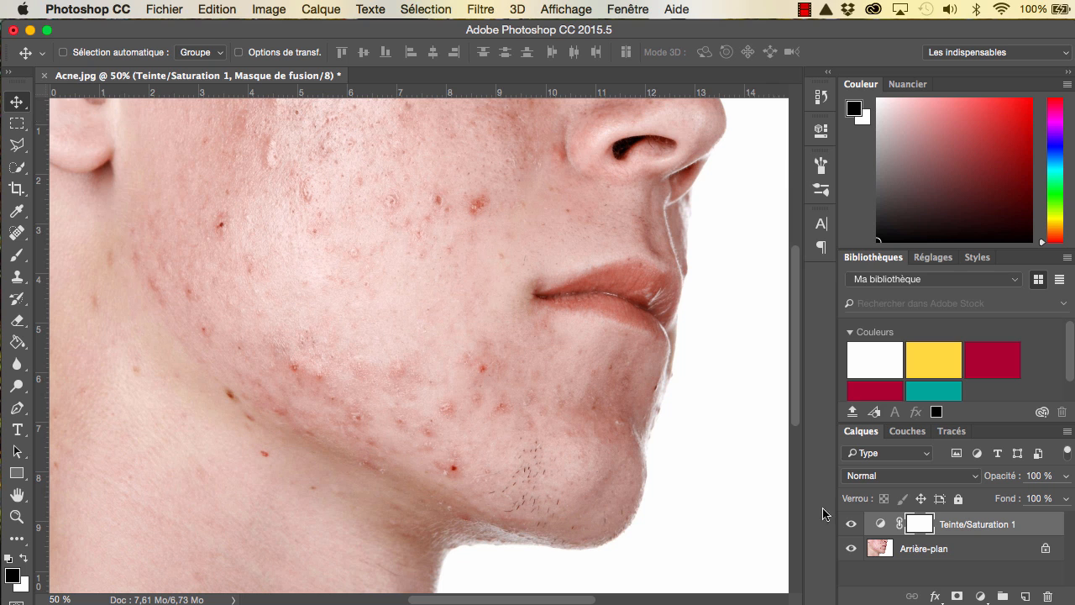
{"action": "left_click", "coordinate": [852, 525]}
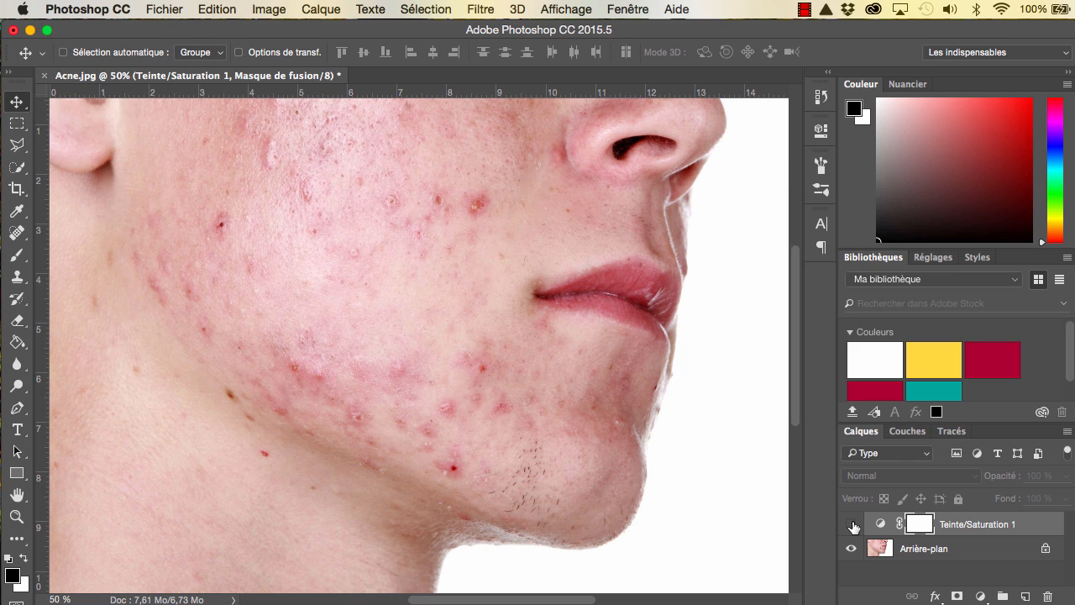
{"action": "left_click", "coordinate": [852, 525]}
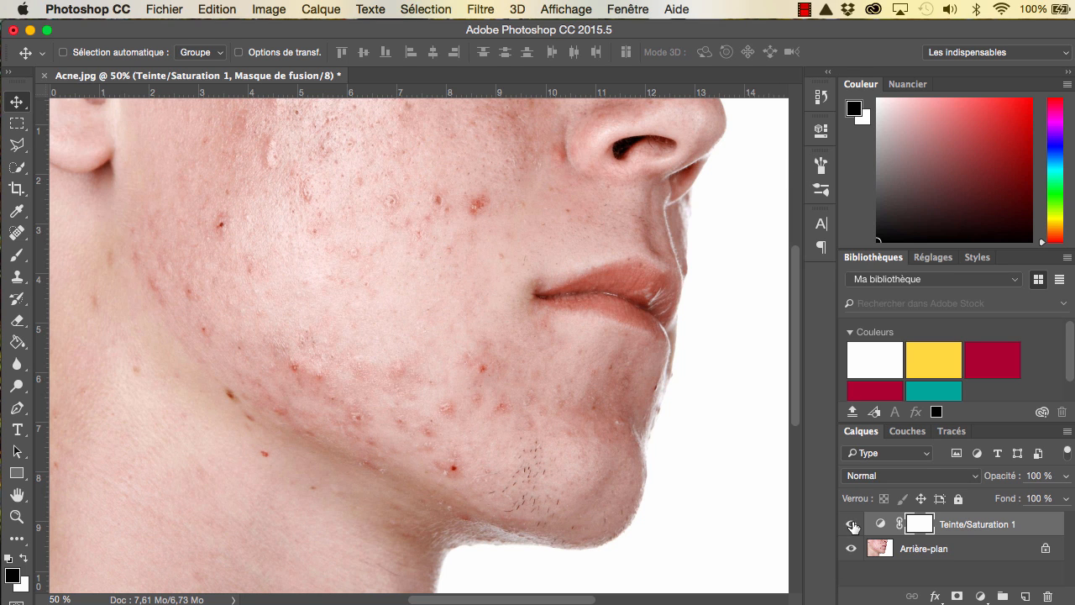
{"action": "left_click", "coordinate": [852, 525]}
{"action": "left_click", "coordinate": [852, 525]}
Try stronger Magentas values on the adjustment layer, with Teinte +30 and Saturation +89
{"action": "left_click", "coordinate": [821, 166]}
{"action": "left_click", "coordinate": [821, 130]}
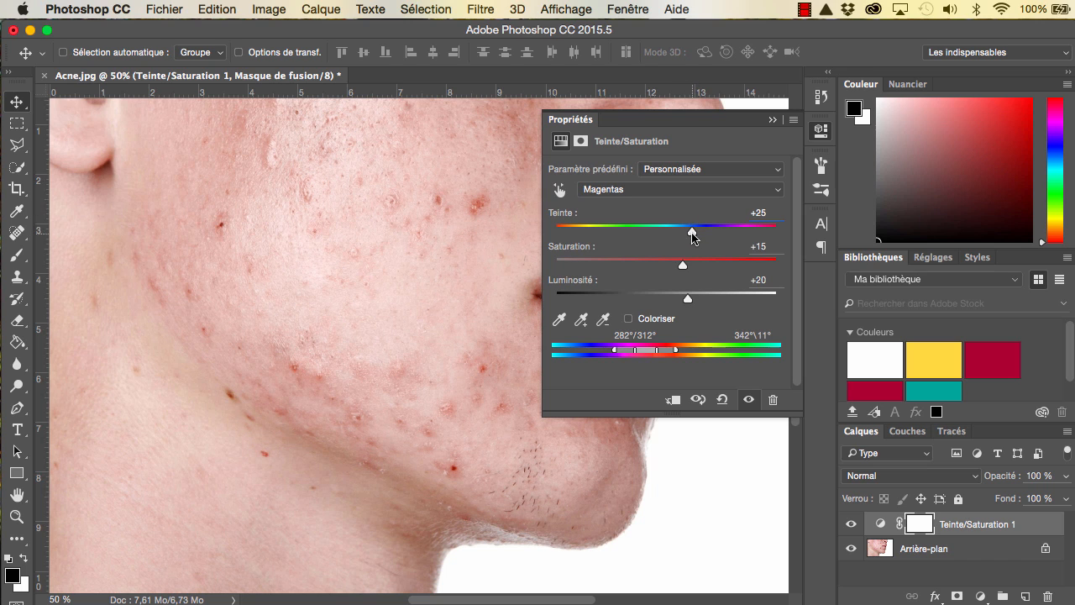
{"action": "mouse_move", "coordinate": [697, 236]}
{"action": "left_mouse_down"}
{"action": "mouse_move", "coordinate": [756, 230]}
{"action": "mouse_move", "coordinate": [698, 233]}
{"action": "left_mouse_up"}
{"action": "mouse_move", "coordinate": [688, 298]}
{"action": "left_mouse_down"}
{"action": "mouse_move", "coordinate": [771, 298]}
{"action": "mouse_move", "coordinate": [687, 298]}
{"action": "left_mouse_up"}
{"action": "left_click_drag", "start_coordinate": [688, 299], "coordinate": [765, 267]}
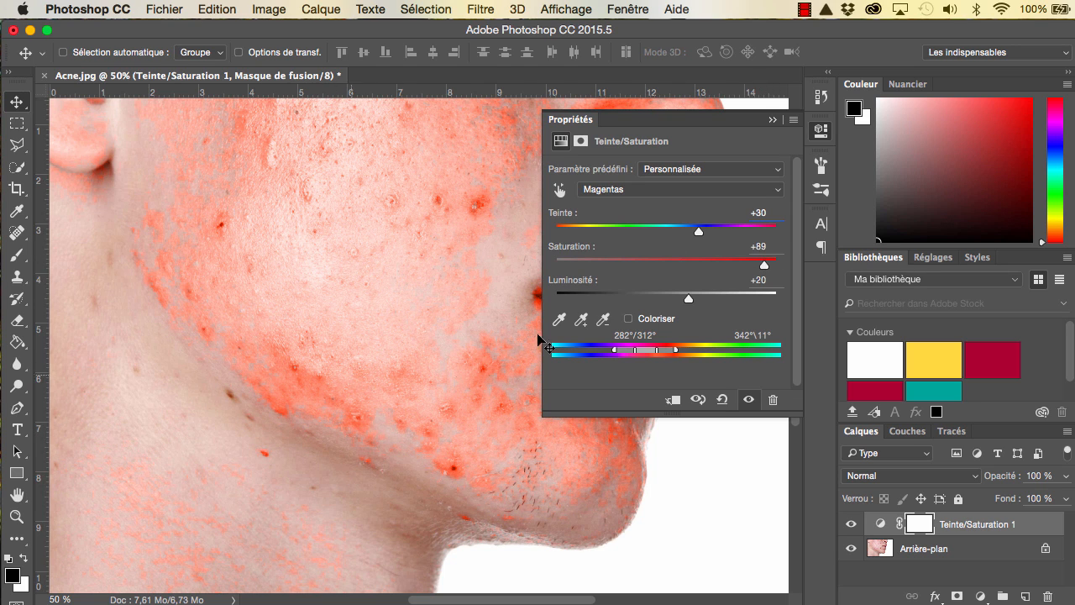
Lower the Magentas Saturation to +13 and reduce Teinte slightly
{"action": "left_click_drag", "start_coordinate": [762, 268], "coordinate": [679, 272]}
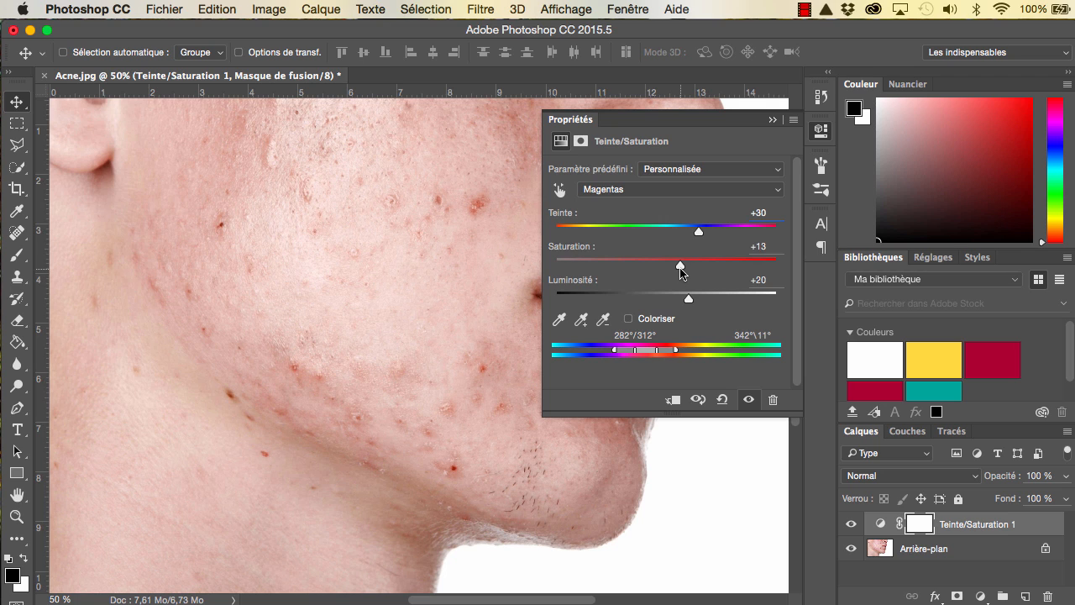
{"action": "left_click_drag", "start_coordinate": [698, 232], "coordinate": [694, 236]}
{"action": "left_click", "coordinate": [773, 120]}
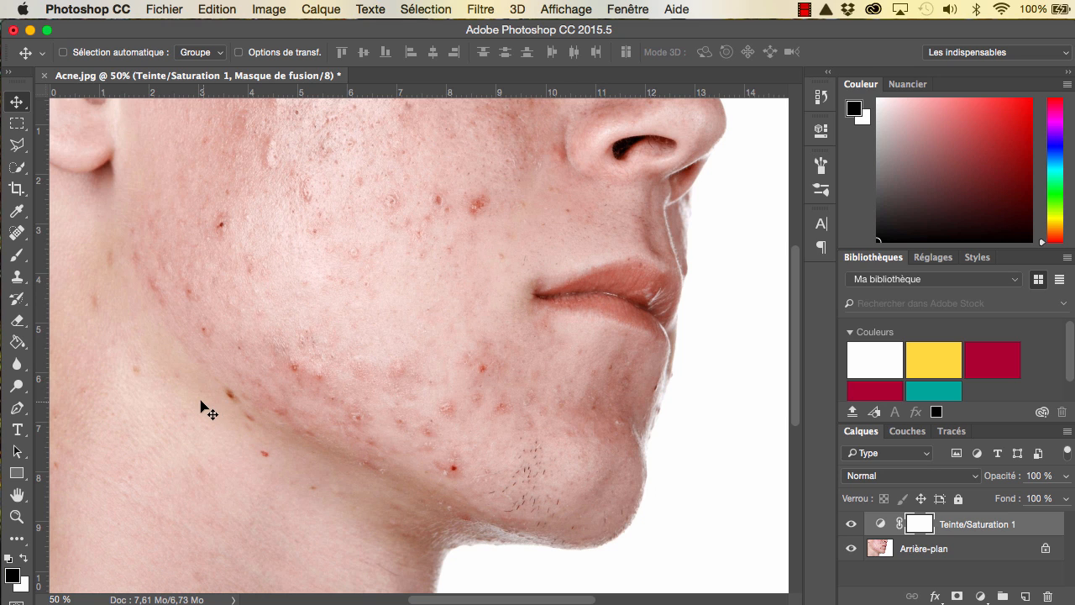
Paint black over the lips on the Teinte/Saturation mask with the Brush tool to restore their original colour
{"action": "left_click", "coordinate": [17, 256]}
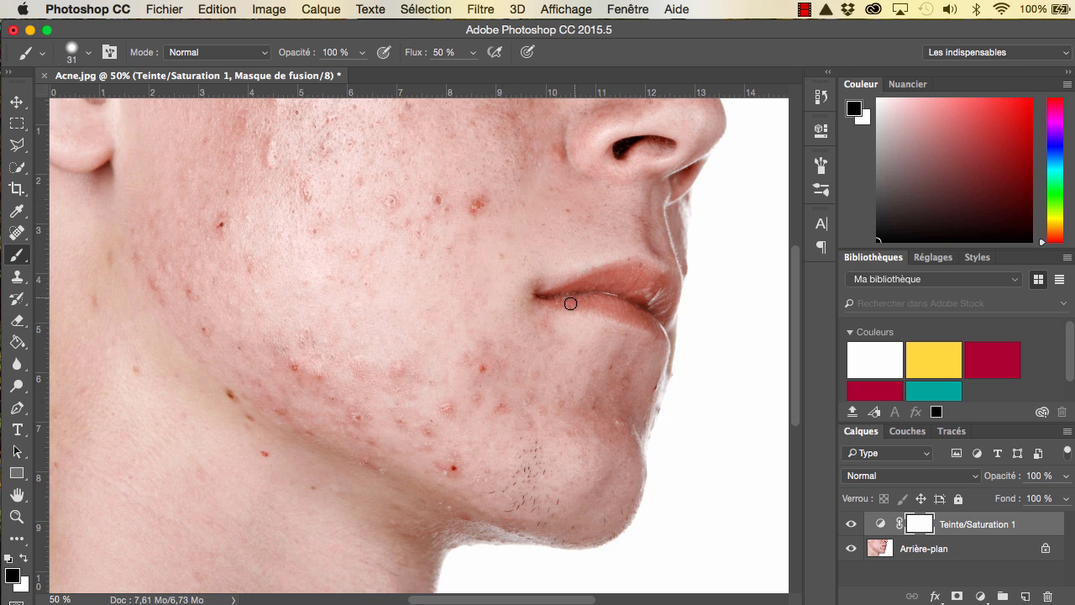
{"action": "mouse_move", "coordinate": [552, 298]}
{"action": "left_mouse_down"}
{"action": "mouse_move", "coordinate": [651, 322]}
{"action": "mouse_move", "coordinate": [563, 300]}
{"action": "mouse_move", "coordinate": [644, 276]}
{"action": "mouse_move", "coordinate": [621, 266]}
{"action": "mouse_move", "coordinate": [548, 296]}
{"action": "mouse_move", "coordinate": [618, 285]}
{"action": "mouse_move", "coordinate": [650, 299]}
{"action": "mouse_move", "coordinate": [618, 283]}
{"action": "mouse_move", "coordinate": [652, 288]}
{"action": "mouse_move", "coordinate": [641, 270]}
{"action": "mouse_move", "coordinate": [628, 273]}
{"action": "mouse_move", "coordinate": [635, 266]}
{"action": "mouse_move", "coordinate": [669, 276]}
{"action": "mouse_move", "coordinate": [674, 307]}
{"action": "mouse_move", "coordinate": [668, 318]}
{"action": "mouse_move", "coordinate": [664, 297]}
{"action": "mouse_move", "coordinate": [594, 296]}
{"action": "left_mouse_up"}
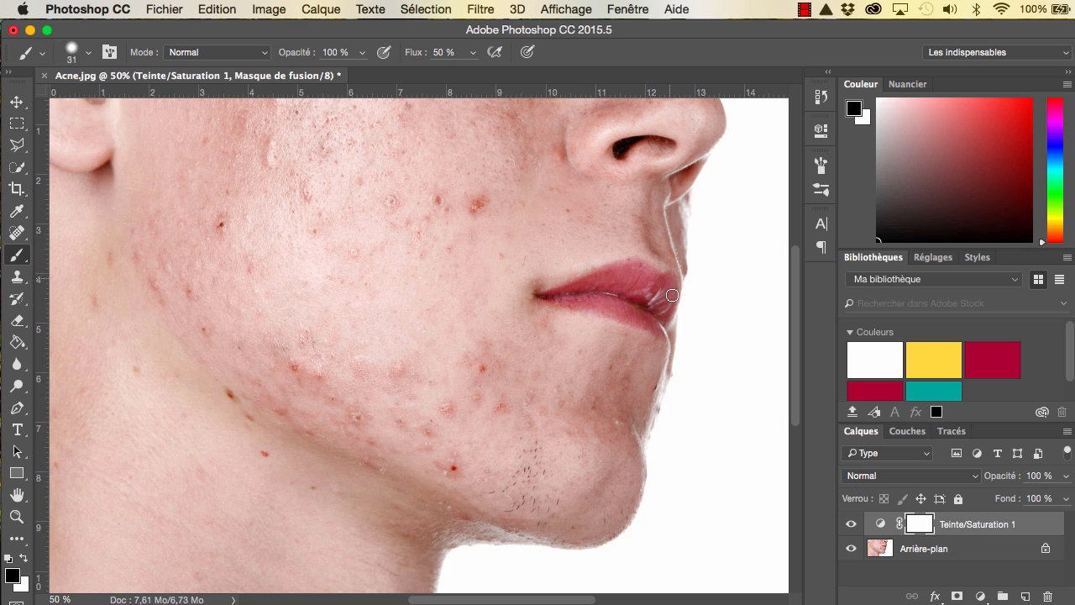
{"action": "left_click_drag", "start_coordinate": [672, 295], "coordinate": [665, 318]}
Add an empty layer above the adjustment layer, choose the Spot Healing Brush and review its brush settings
{"action": "left_click", "coordinate": [1025, 597]}
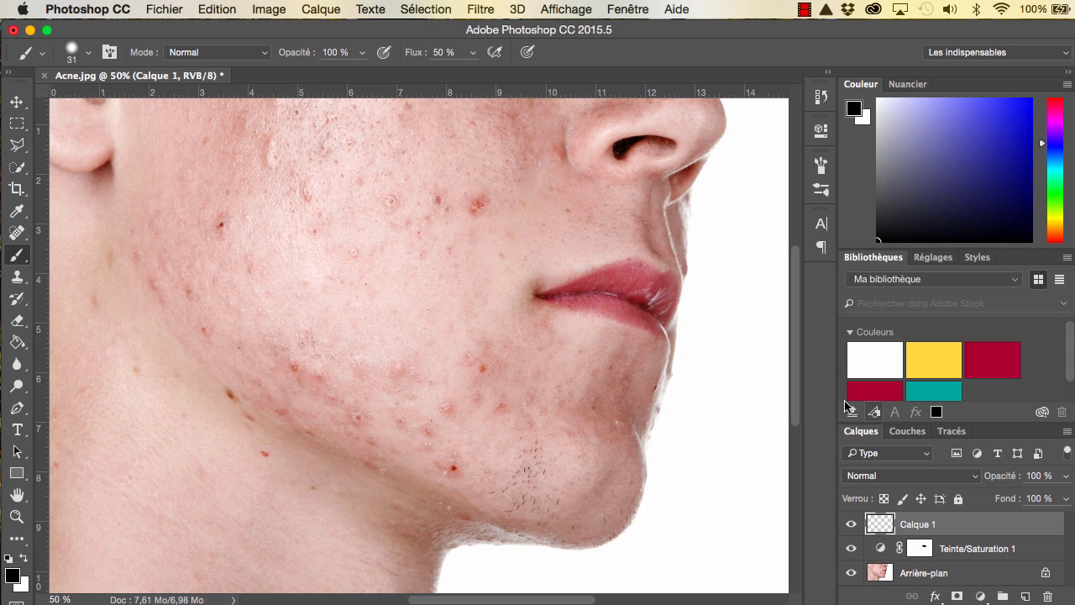
{"action": "left_click", "coordinate": [17, 232]}
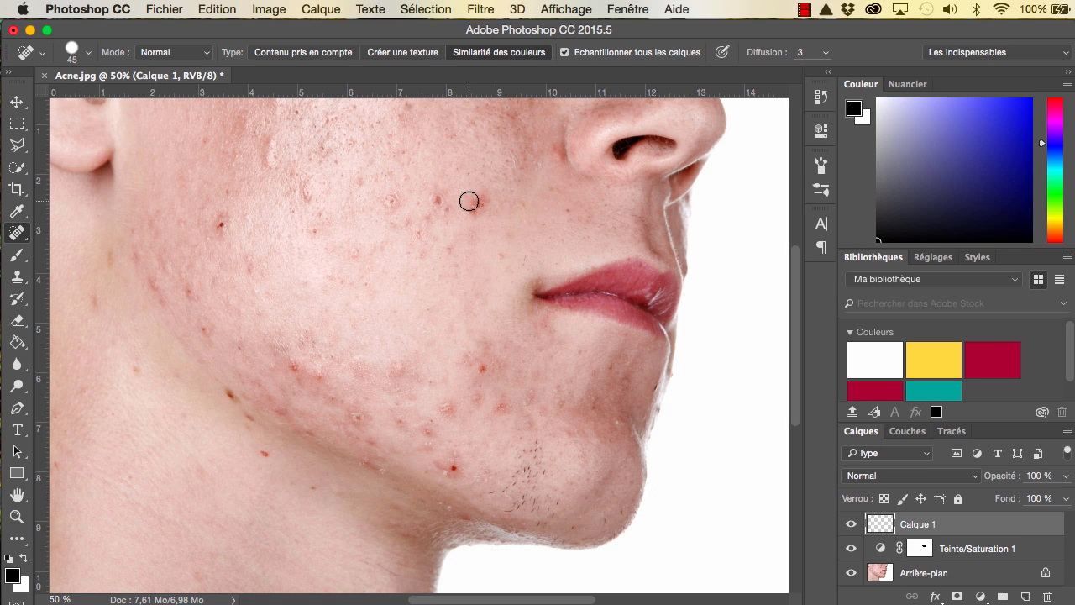
{"action": "left_click", "coordinate": [88, 53]}
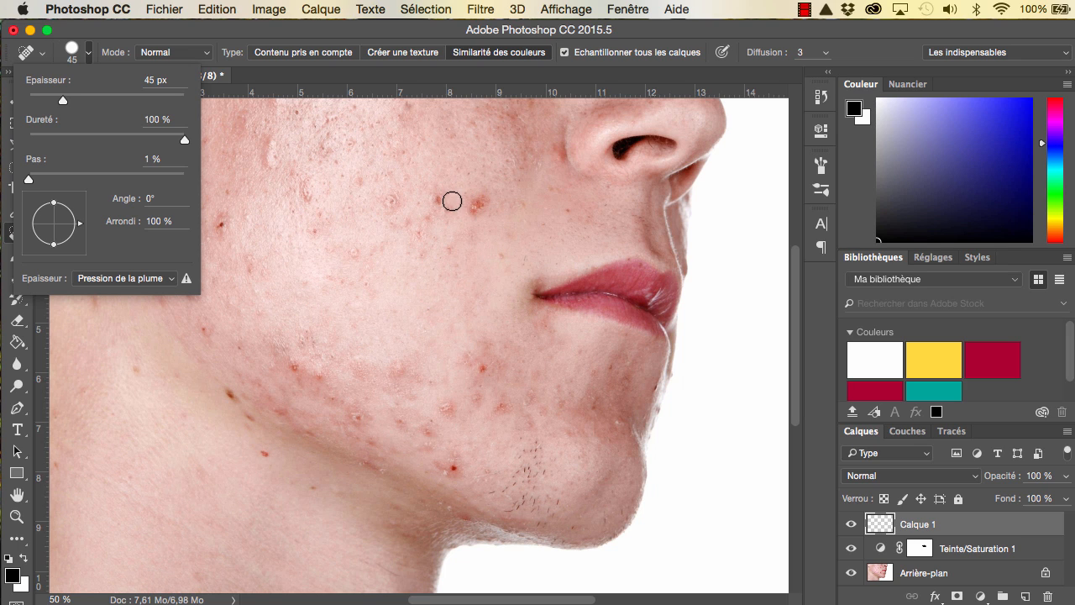
{"action": "left_click", "coordinate": [438, 32]}
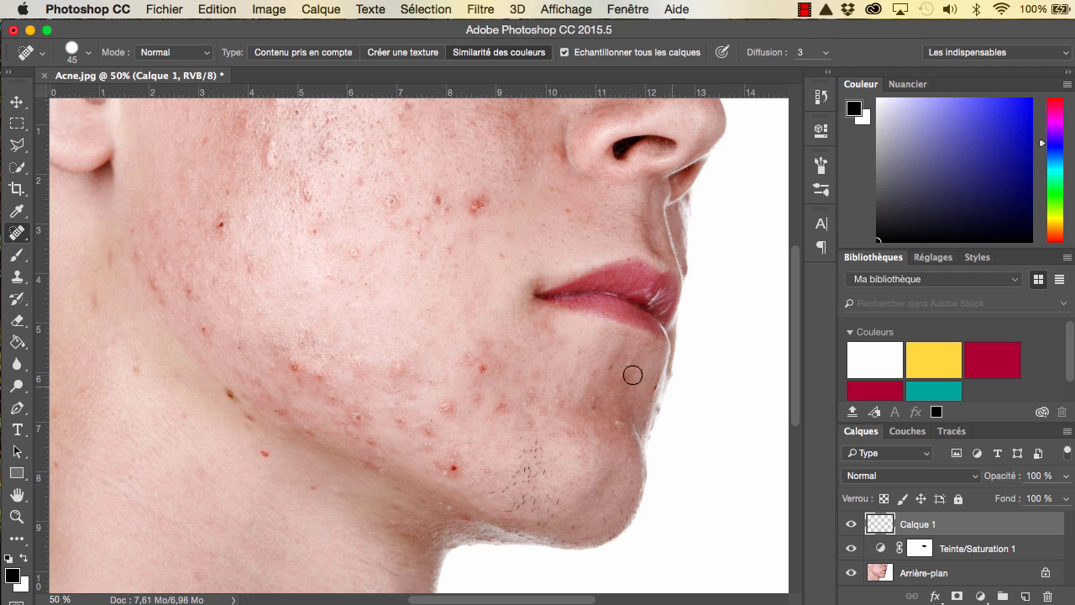
Heal the red blemishes on the front of the cheek, the lower cheek and the chin with the Spot Healing Brush
{"action": "left_click", "coordinate": [477, 206]}
{"action": "left_click", "coordinate": [438, 201]}
{"action": "left_click_drag", "start_coordinate": [467, 211], "coordinate": [470, 208]}
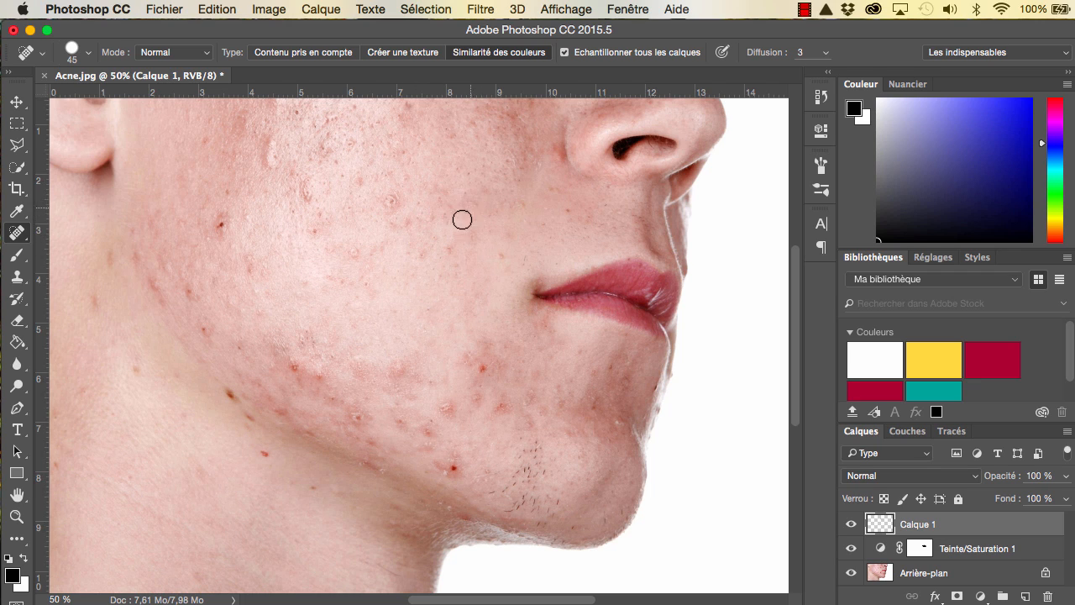
{"action": "left_click_drag", "start_coordinate": [389, 206], "coordinate": [391, 200]}
{"action": "left_click_drag", "start_coordinate": [302, 355], "coordinate": [299, 360]}
{"action": "left_click_drag", "start_coordinate": [317, 372], "coordinate": [317, 372]}
{"action": "left_click_drag", "start_coordinate": [392, 365], "coordinate": [400, 374]}
{"action": "mouse_move", "coordinate": [480, 363]}
{"action": "left_mouse_down"}
{"action": "mouse_move", "coordinate": [459, 403]}
{"action": "mouse_move", "coordinate": [499, 406]}
{"action": "mouse_move", "coordinate": [430, 412]}
{"action": "left_mouse_up"}
{"action": "mouse_move", "coordinate": [458, 469]}
{"action": "left_mouse_down"}
{"action": "mouse_move", "coordinate": [397, 426]}
{"action": "mouse_move", "coordinate": [357, 437]}
{"action": "mouse_move", "coordinate": [335, 397]}
{"action": "left_mouse_up"}
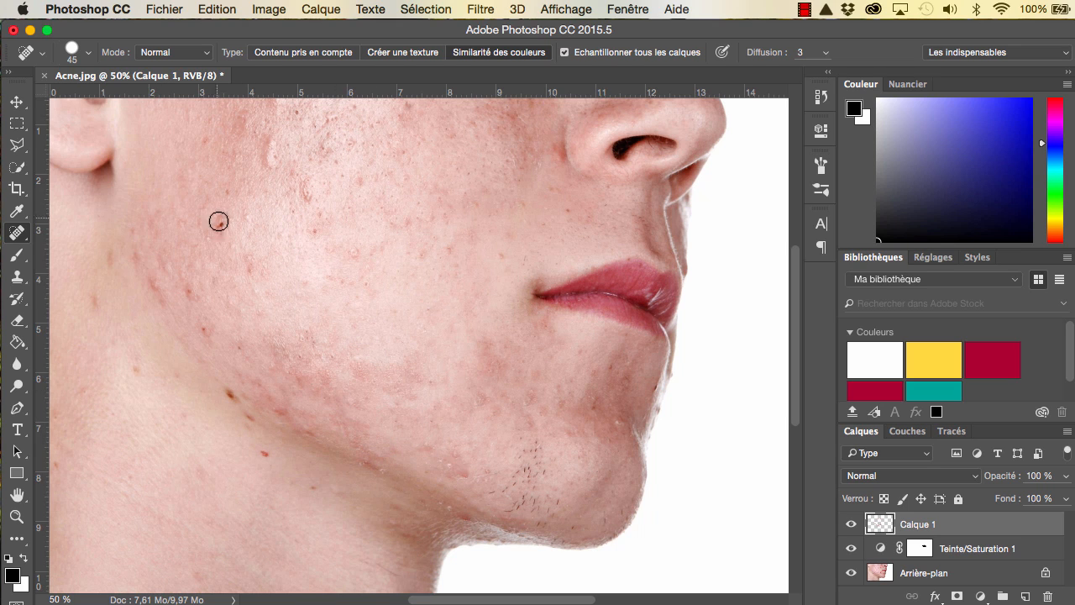
Heal the spots and moles along the back of the cheek, the jawline and the upper neck
{"action": "mouse_move", "coordinate": [218, 221]}
{"action": "left_mouse_down"}
{"action": "mouse_move", "coordinate": [208, 275]}
{"action": "mouse_move", "coordinate": [186, 278]}
{"action": "mouse_move", "coordinate": [207, 301]}
{"action": "left_mouse_up"}
{"action": "left_click_drag", "start_coordinate": [137, 254], "coordinate": [169, 304]}
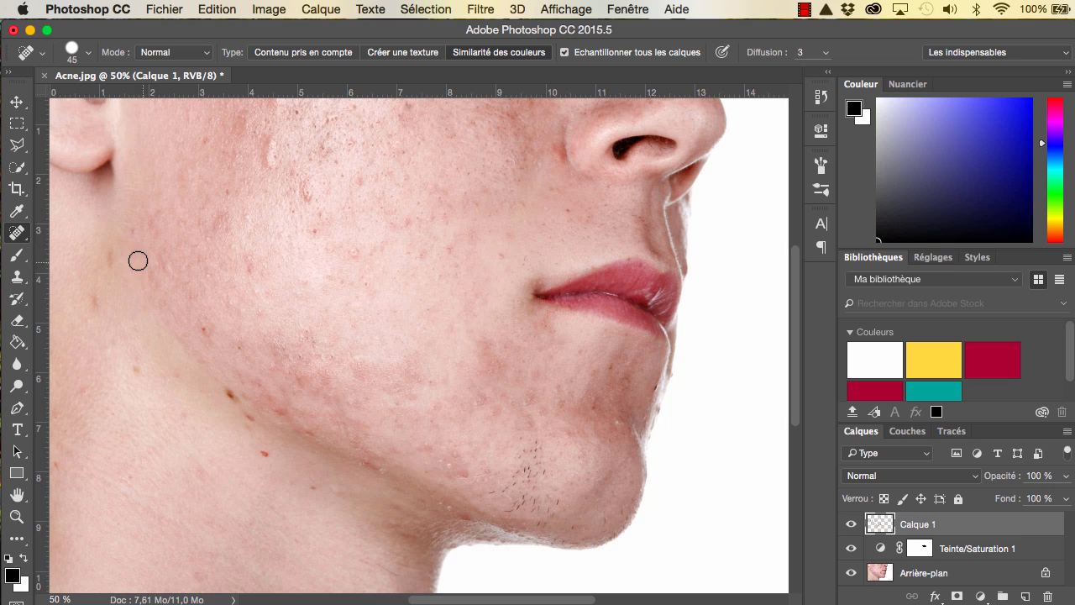
{"action": "left_click_drag", "start_coordinate": [110, 251], "coordinate": [98, 310]}
{"action": "left_click_drag", "start_coordinate": [134, 362], "coordinate": [144, 376]}
{"action": "mouse_move", "coordinate": [222, 387]}
{"action": "left_mouse_down"}
{"action": "mouse_move", "coordinate": [251, 416]}
{"action": "mouse_move", "coordinate": [256, 446]}
{"action": "mouse_move", "coordinate": [275, 452]}
{"action": "mouse_move", "coordinate": [268, 399]}
{"action": "mouse_move", "coordinate": [287, 423]}
{"action": "left_mouse_up"}
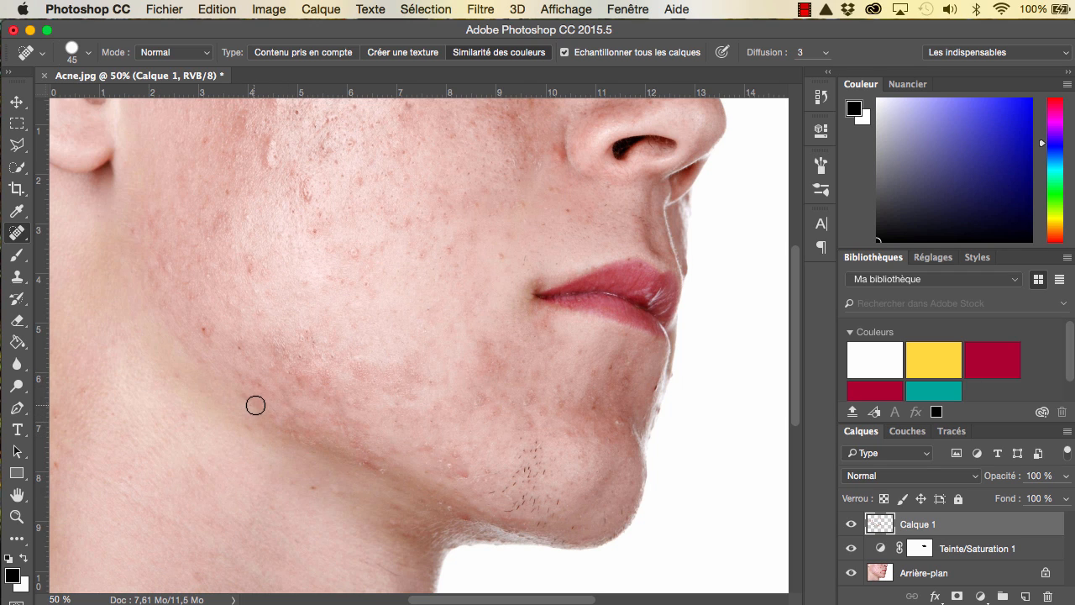
{"action": "left_click", "coordinate": [243, 373]}
{"action": "left_click_drag", "start_coordinate": [240, 345], "coordinate": [253, 359]}
{"action": "left_click_drag", "start_coordinate": [206, 323], "coordinate": [230, 343]}
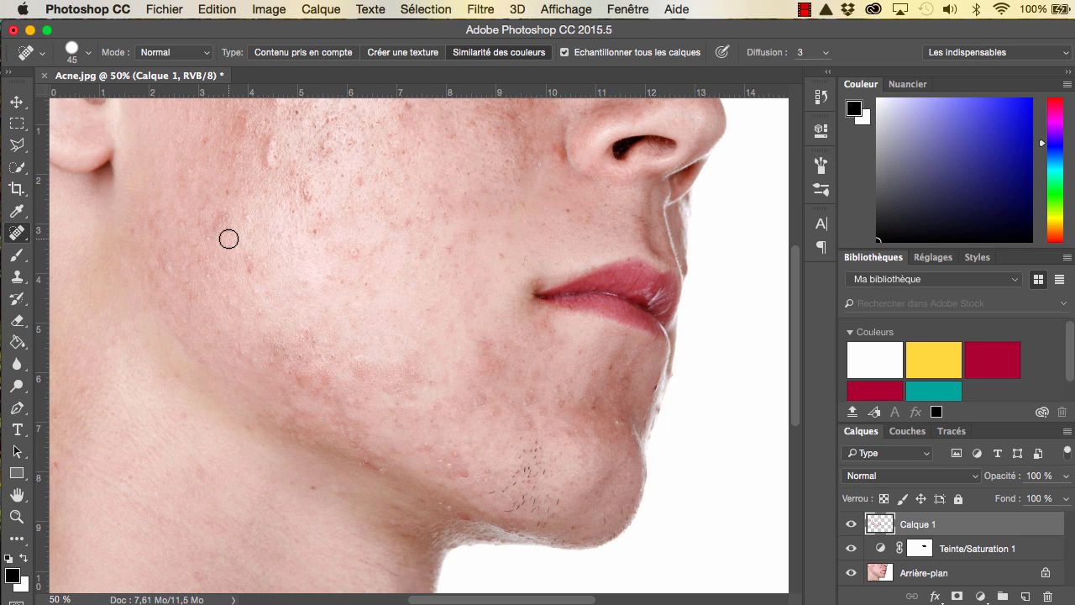
Heal the red spots along the back of the cheek near the ear with the Spot Healing Brush
{"action": "left_click_drag", "start_coordinate": [248, 262], "coordinate": [251, 266]}
{"action": "left_click_drag", "start_coordinate": [219, 216], "coordinate": [209, 240]}
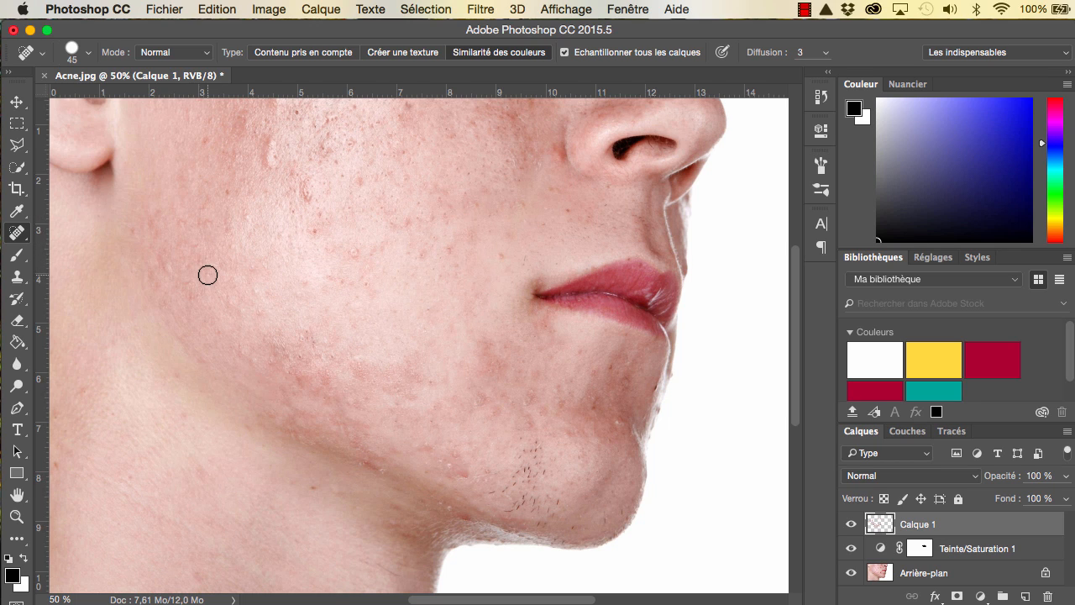
{"action": "mouse_move", "coordinate": [135, 242]}
{"action": "left_mouse_down"}
{"action": "mouse_move", "coordinate": [155, 217]}
{"action": "mouse_move", "coordinate": [172, 270]}
{"action": "left_mouse_up"}
{"action": "left_click_drag", "start_coordinate": [267, 142], "coordinate": [249, 159]}
{"action": "left_click", "coordinate": [243, 115]}
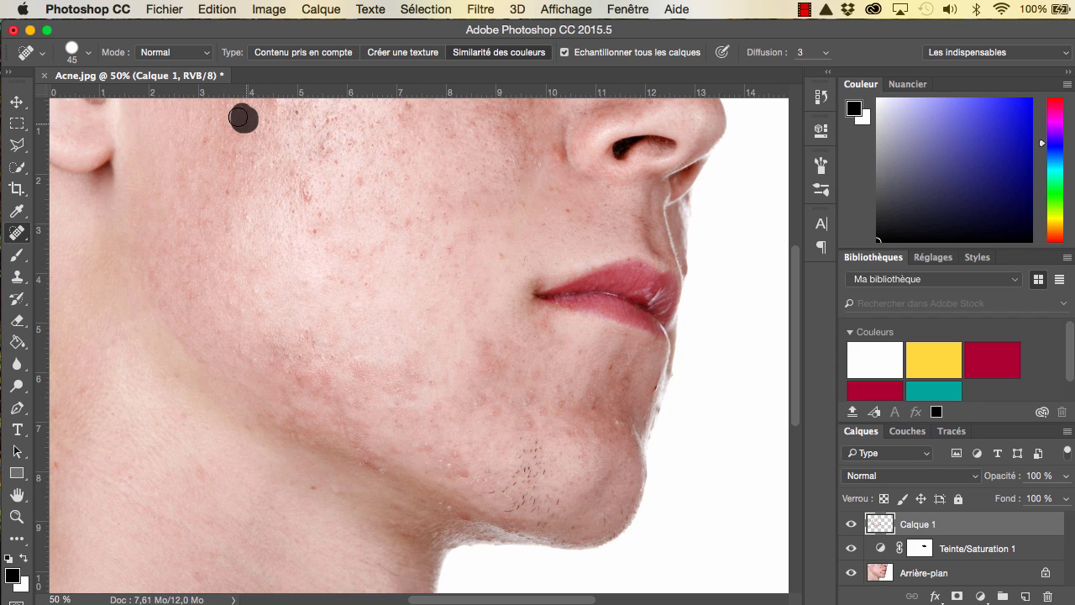
{"action": "left_click", "coordinate": [204, 139]}
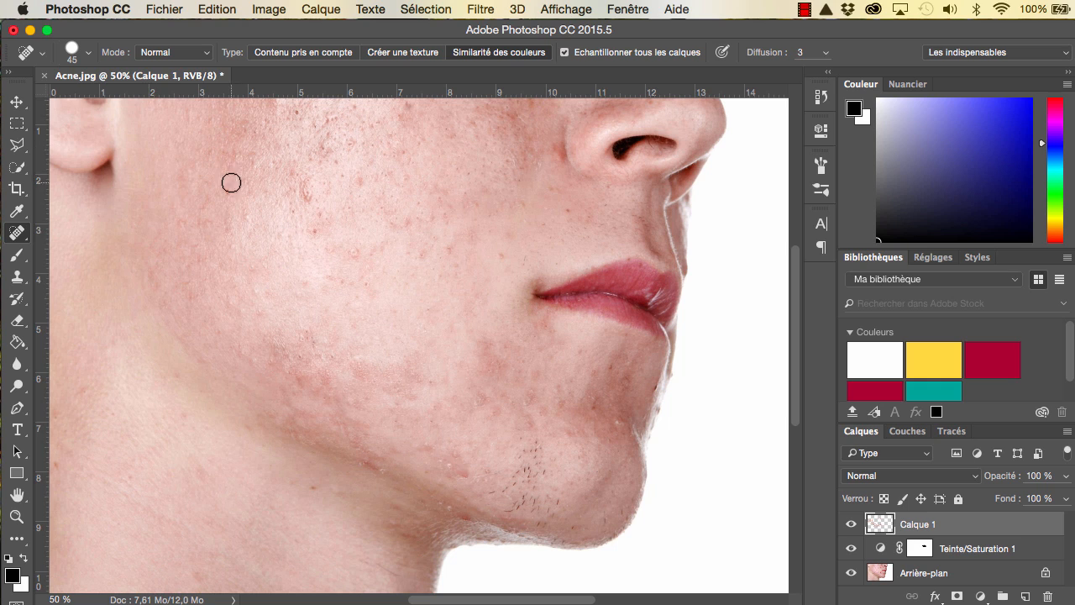
{"action": "mouse_move", "coordinate": [223, 184]}
{"action": "left_mouse_down"}
{"action": "mouse_move", "coordinate": [225, 193]}
{"action": "mouse_move", "coordinate": [233, 186]}
{"action": "mouse_move", "coordinate": [230, 232]}
{"action": "left_mouse_up"}
Heal the blemishes and dark pores in the middle and upper part of the cheek
{"action": "mouse_move", "coordinate": [287, 203]}
{"action": "left_mouse_down"}
{"action": "mouse_move", "coordinate": [311, 189]}
{"action": "mouse_move", "coordinate": [287, 181]}
{"action": "mouse_move", "coordinate": [302, 185]}
{"action": "mouse_move", "coordinate": [316, 234]}
{"action": "left_mouse_up"}
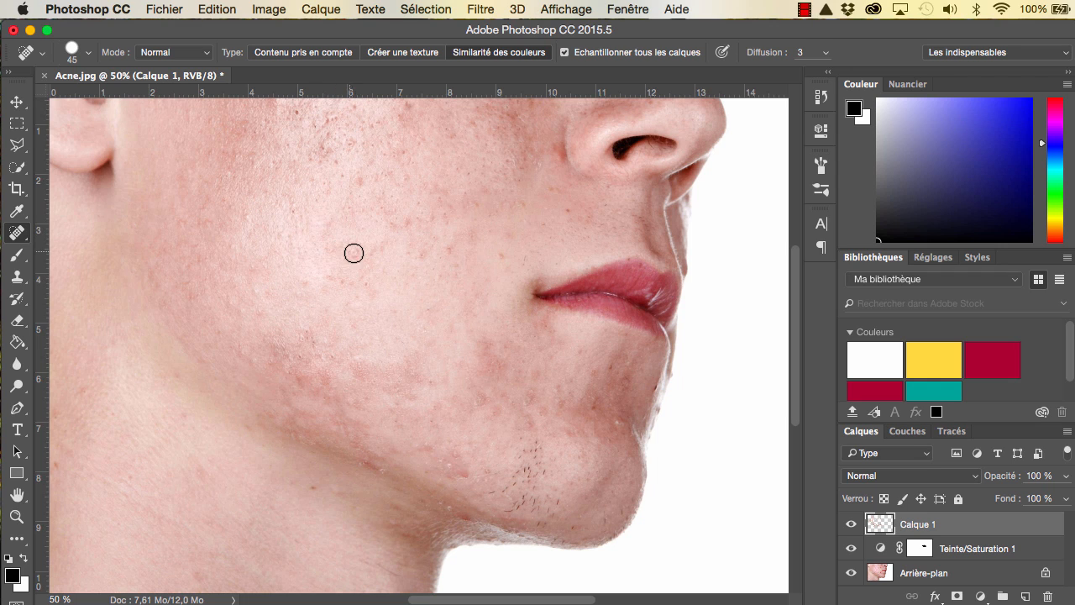
{"action": "left_click", "coordinate": [327, 250]}
{"action": "left_click_drag", "start_coordinate": [362, 187], "coordinate": [360, 174]}
{"action": "left_click", "coordinate": [333, 159]}
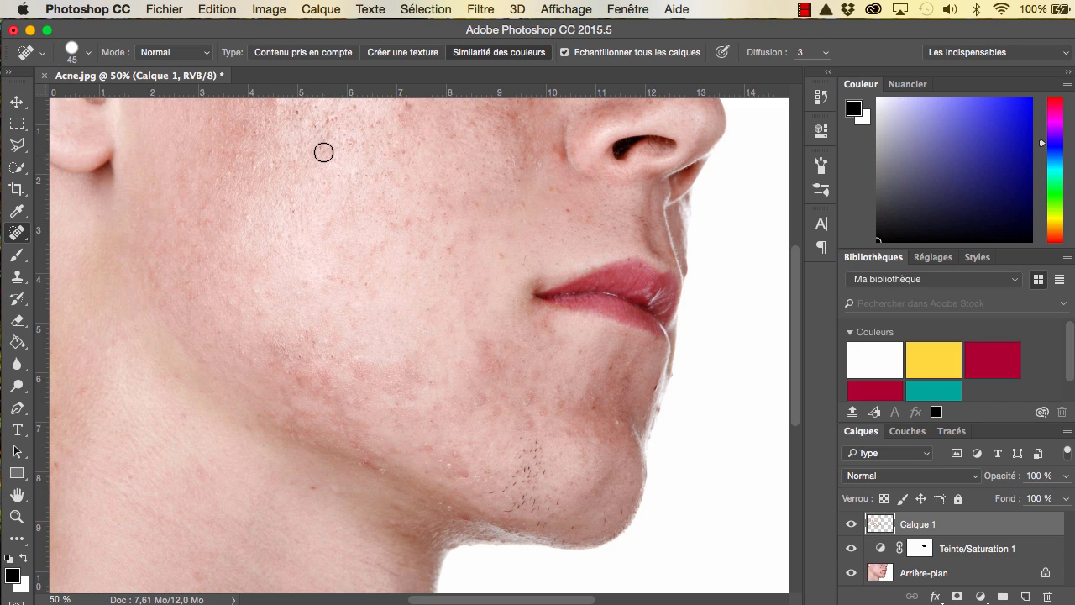
{"action": "left_click", "coordinate": [321, 147]}
{"action": "left_click", "coordinate": [325, 134]}
{"action": "left_click", "coordinate": [314, 123]}
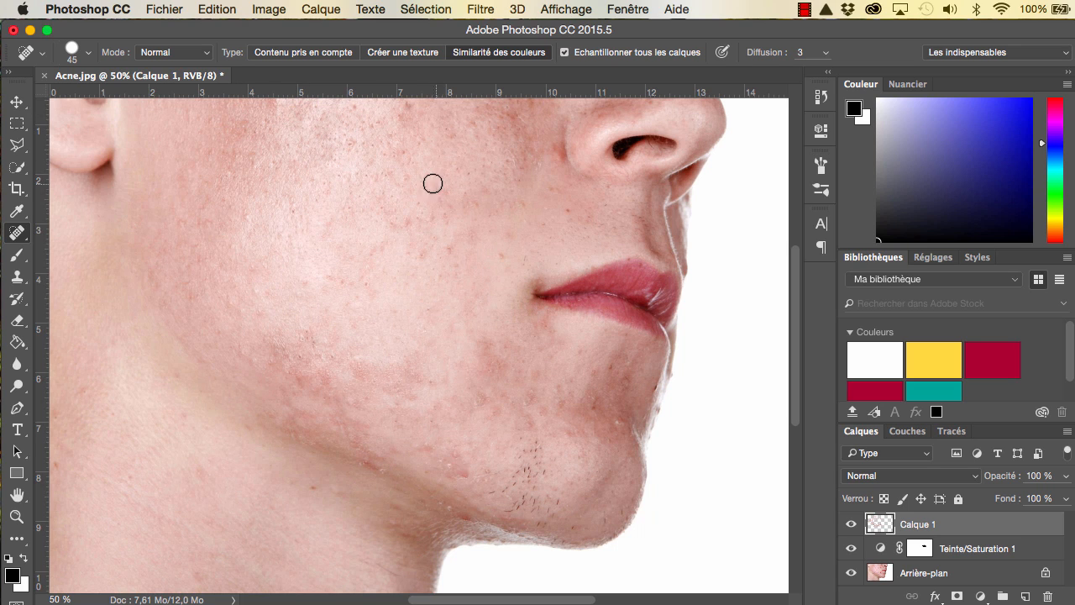
Heal the reddish patches on the lower cheek just above the jawline
{"action": "mouse_move", "coordinate": [305, 378]}
{"action": "left_mouse_down"}
{"action": "mouse_move", "coordinate": [339, 393]}
{"action": "mouse_move", "coordinate": [296, 379]}
{"action": "mouse_move", "coordinate": [292, 361]}
{"action": "mouse_move", "coordinate": [326, 373]}
{"action": "mouse_move", "coordinate": [329, 362]}
{"action": "mouse_move", "coordinate": [283, 351]}
{"action": "mouse_move", "coordinate": [303, 368]}
{"action": "mouse_move", "coordinate": [294, 378]}
{"action": "mouse_move", "coordinate": [325, 391]}
{"action": "left_mouse_up"}
{"action": "left_click_drag", "start_coordinate": [234, 360], "coordinate": [274, 378]}
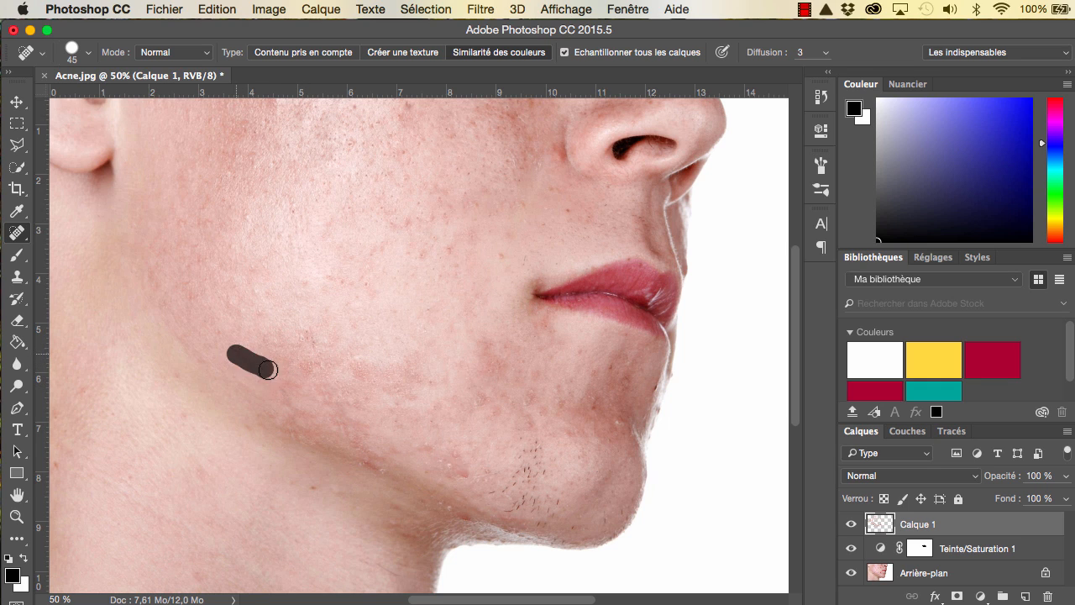
{"action": "mouse_move", "coordinate": [335, 404]}
{"action": "left_mouse_down"}
{"action": "mouse_move", "coordinate": [359, 423]}
{"action": "mouse_move", "coordinate": [355, 408]}
{"action": "mouse_move", "coordinate": [323, 405]}
{"action": "mouse_move", "coordinate": [318, 392]}
{"action": "left_mouse_up"}
{"action": "left_click_drag", "start_coordinate": [384, 382], "coordinate": [321, 361]}
{"action": "left_click", "coordinate": [310, 361]}
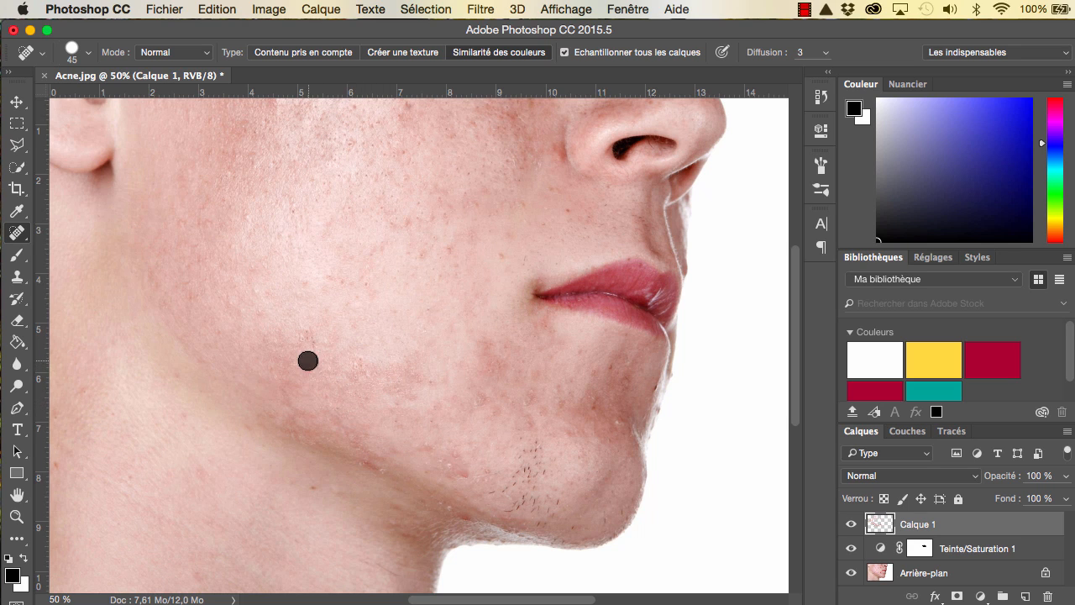
{"action": "left_click", "coordinate": [356, 373]}
Heal the small dark spots across the upper cheek, working from its centre back towards the ear
{"action": "left_click_drag", "start_coordinate": [408, 104], "coordinate": [395, 110]}
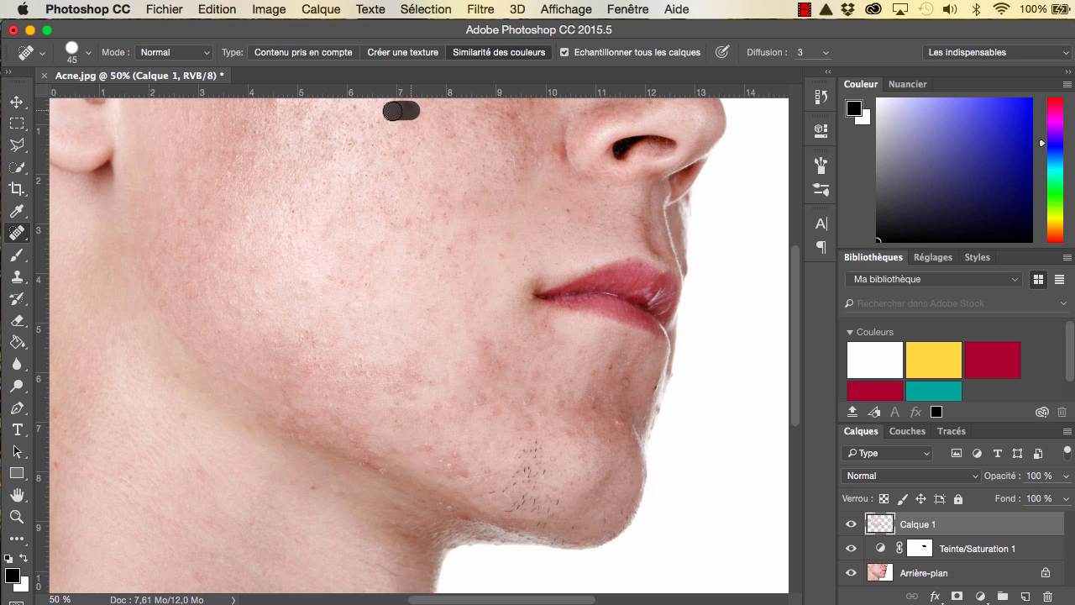
{"action": "left_click", "coordinate": [396, 111]}
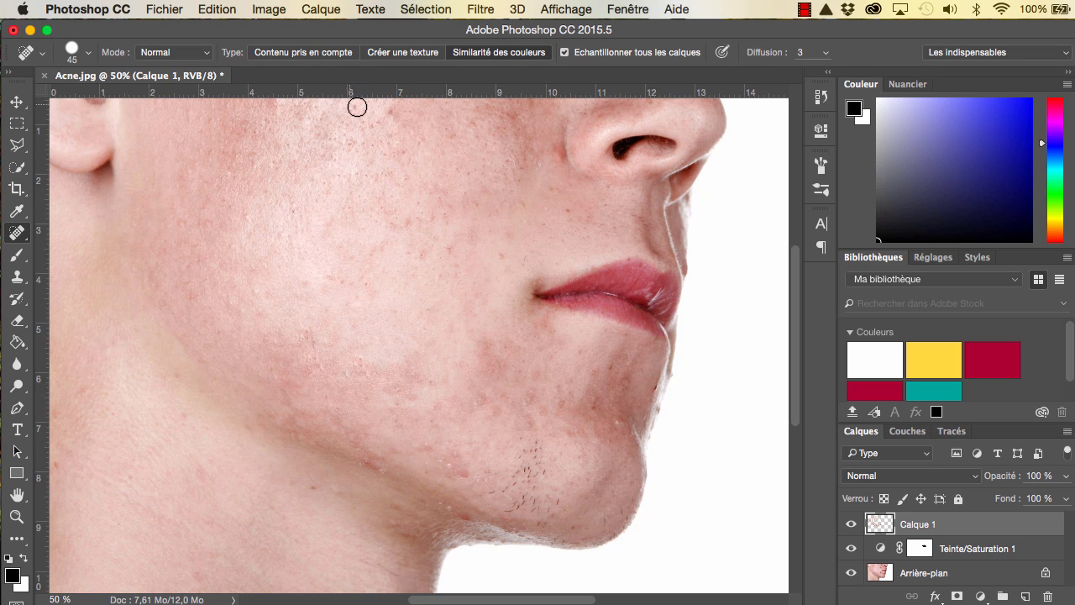
{"action": "left_click", "coordinate": [391, 112]}
{"action": "left_click", "coordinate": [375, 125]}
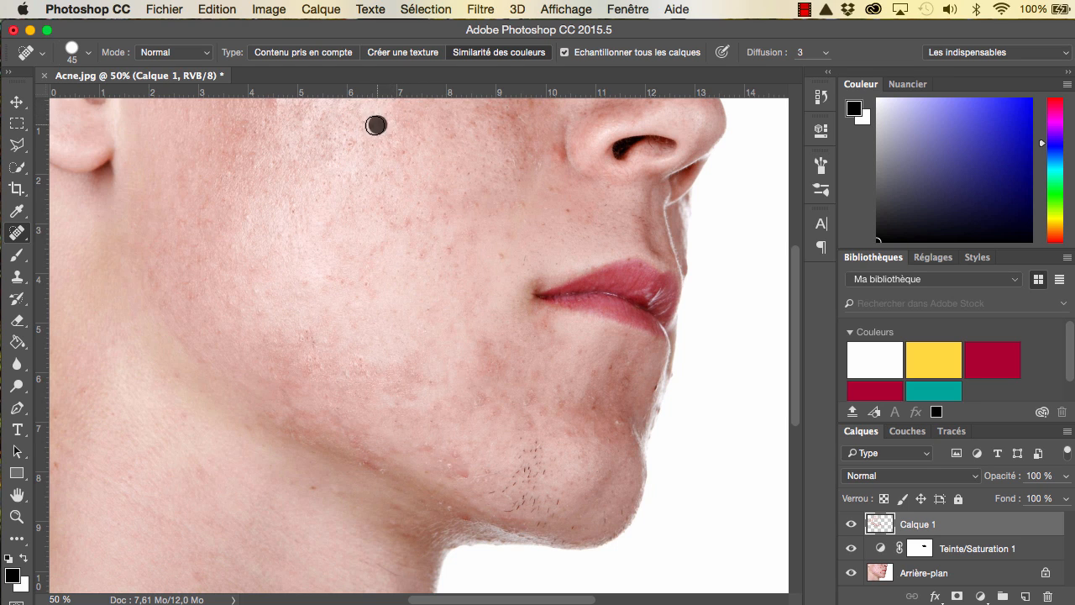
{"action": "left_click", "coordinate": [354, 140]}
{"action": "left_click", "coordinate": [328, 154]}
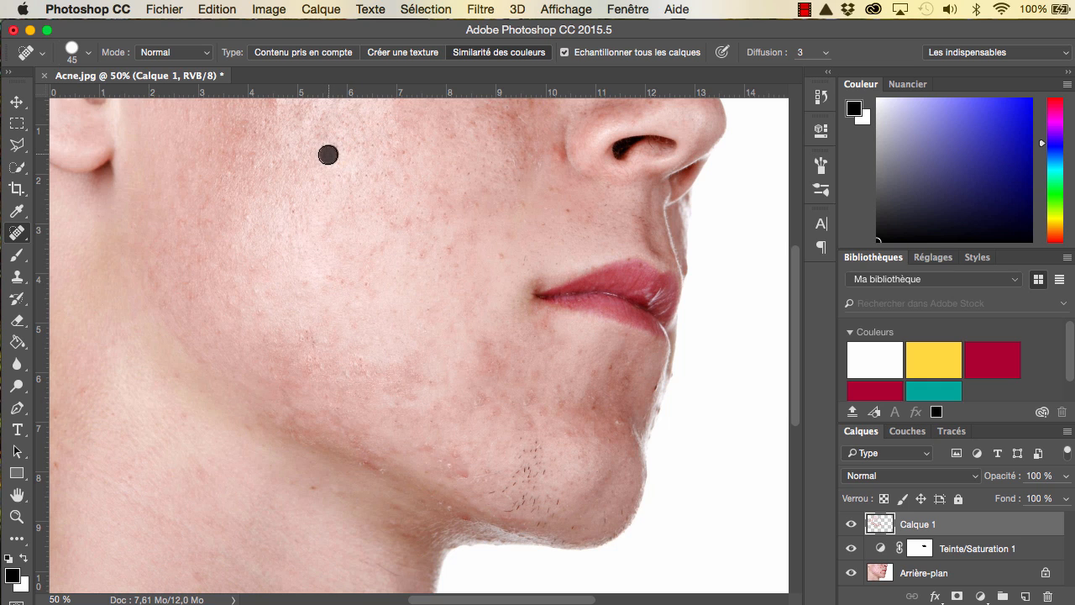
{"action": "left_click", "coordinate": [242, 127]}
{"action": "left_click", "coordinate": [216, 149]}
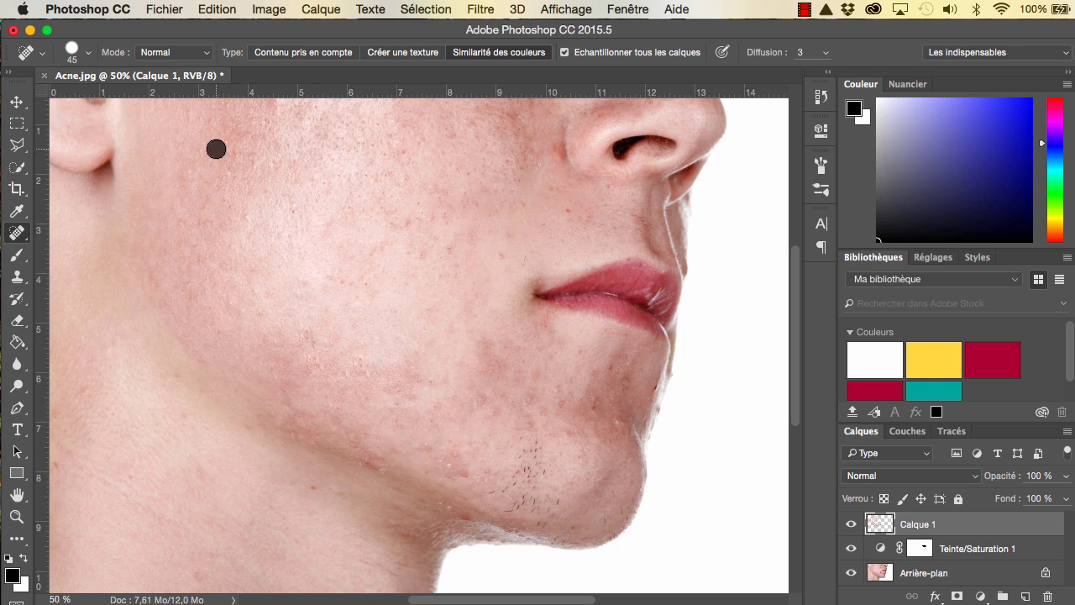
{"action": "left_click", "coordinate": [245, 212]}
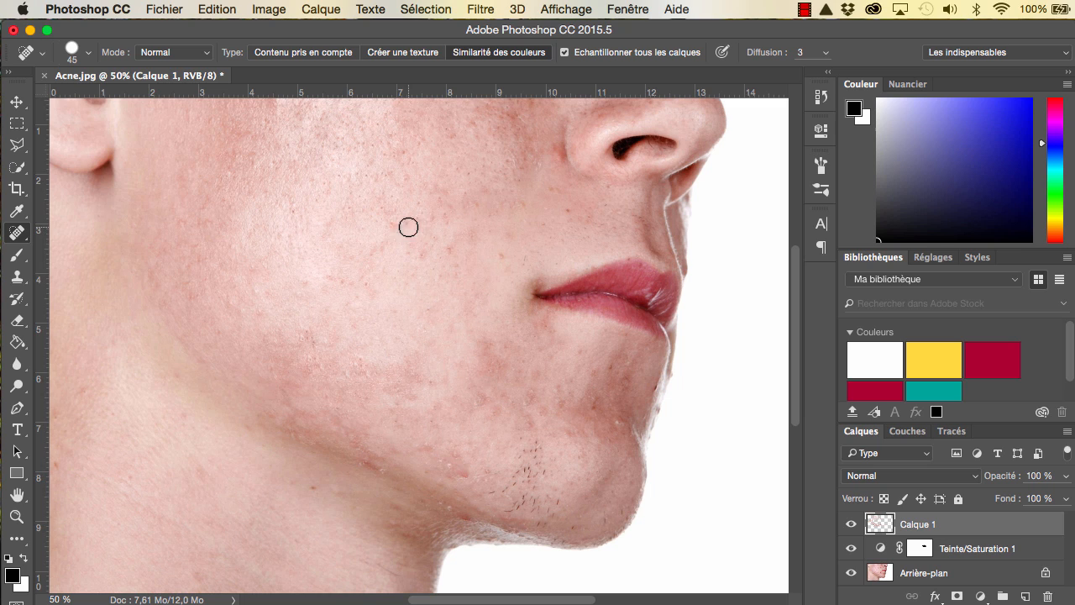
Heal the small spots on the front of the cheek, level with the upper lip
{"action": "left_click", "coordinate": [454, 251]}
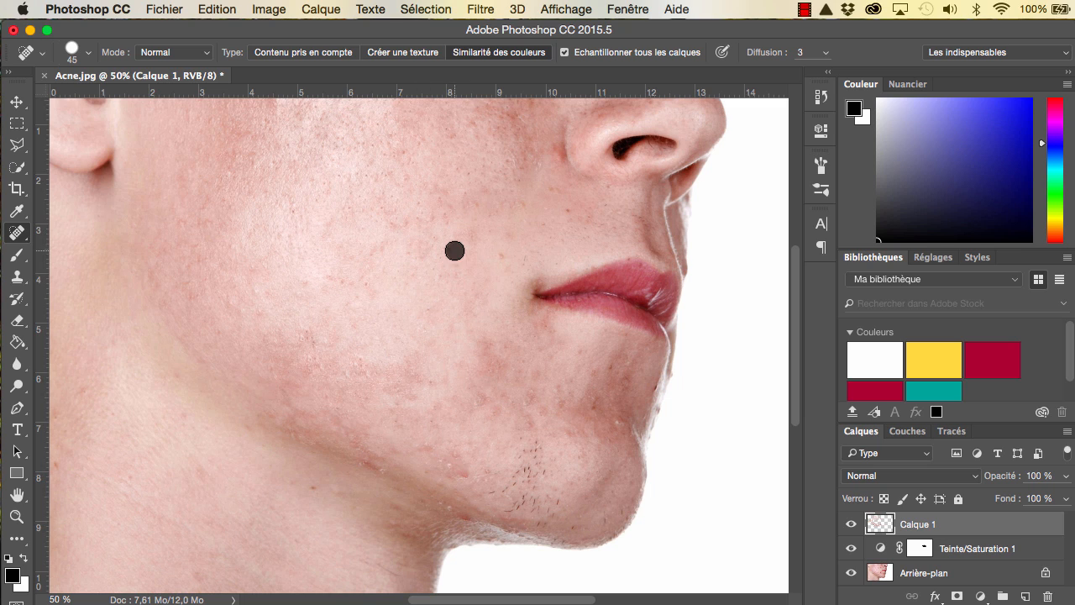
{"action": "left_click", "coordinate": [448, 195]}
{"action": "left_click", "coordinate": [469, 202]}
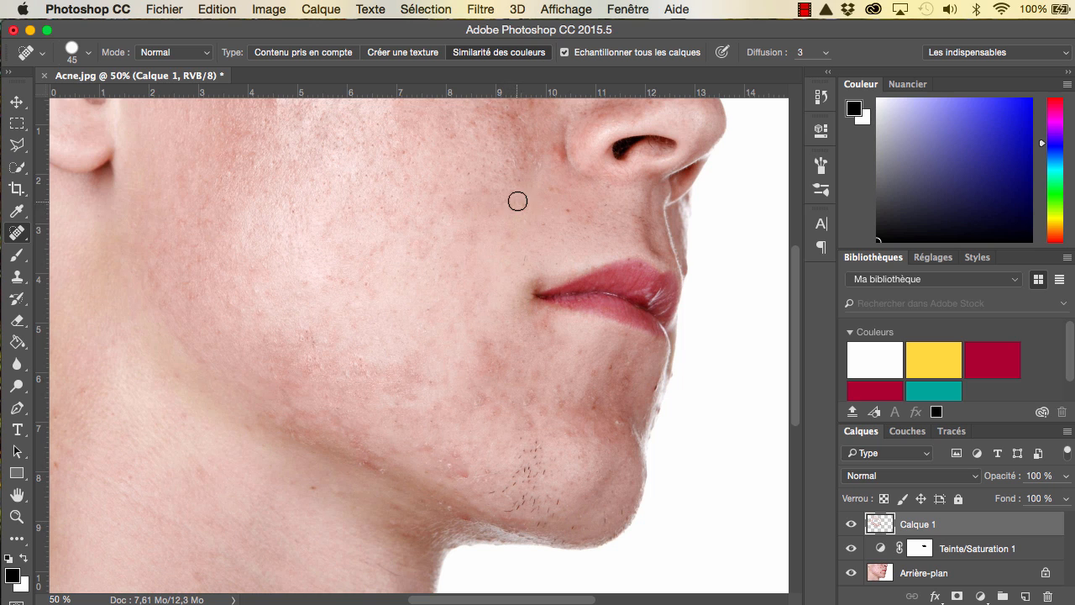
Heal the cluster of red and dark spots on the cheek beside the nostril
{"action": "left_click", "coordinate": [510, 164]}
{"action": "left_click", "coordinate": [518, 160]}
{"action": "left_click", "coordinate": [525, 158]}
{"action": "left_click", "coordinate": [526, 146]}
{"action": "left_click", "coordinate": [516, 134]}
{"action": "left_click", "coordinate": [498, 126]}
{"action": "left_click", "coordinate": [513, 118]}
{"action": "left_click", "coordinate": [506, 112]}
{"action": "left_click", "coordinate": [491, 110]}
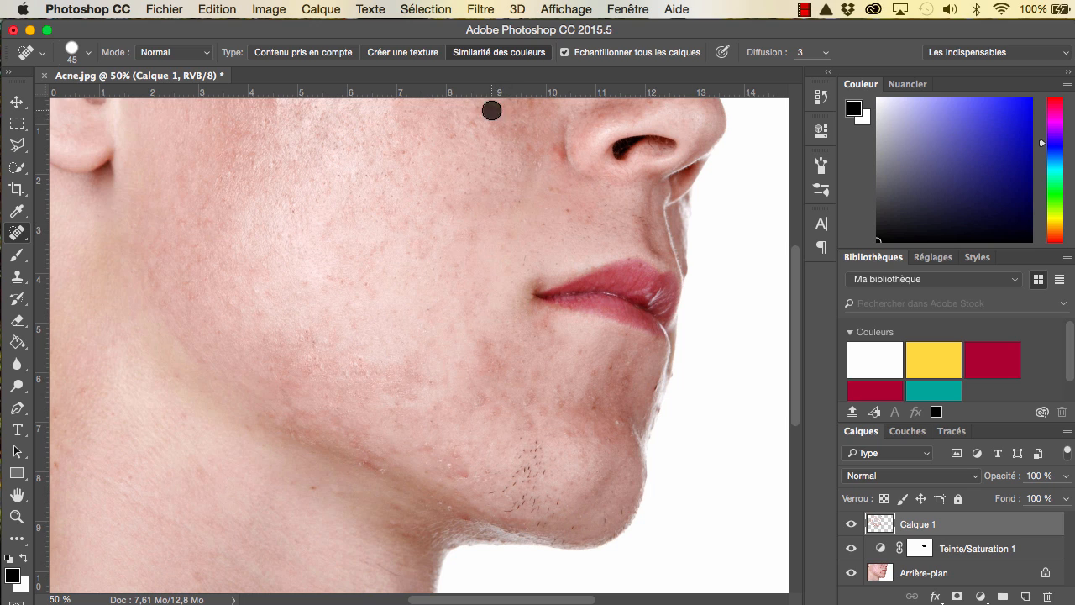
{"action": "left_click", "coordinate": [483, 109]}
{"action": "left_click", "coordinate": [484, 134]}
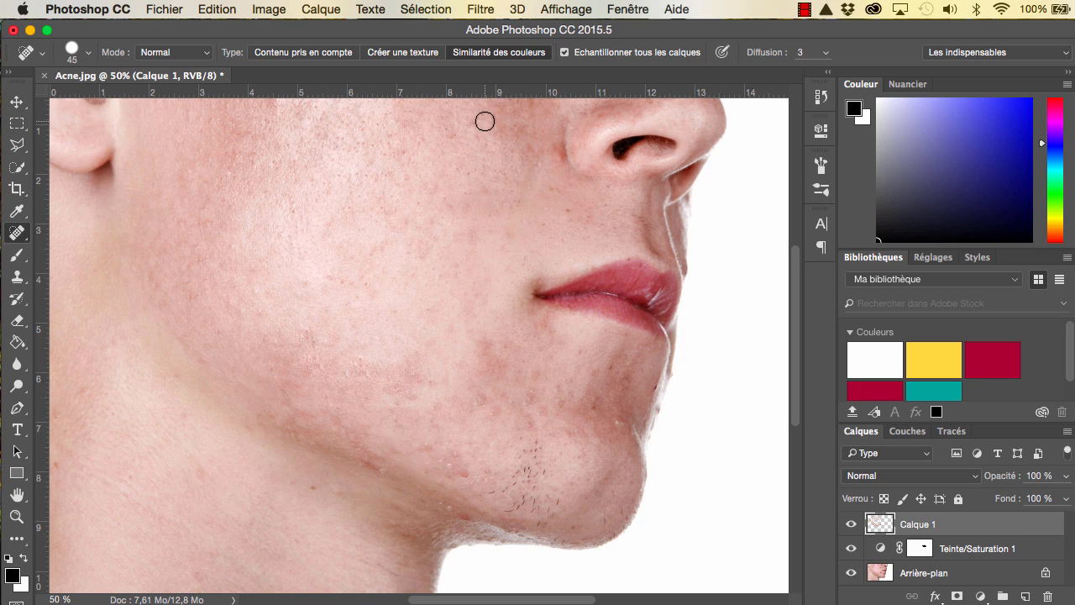
{"action": "left_click", "coordinate": [554, 155]}
Heal the marks on the side of the nose, along the photo's upper edge and above the lip
{"action": "scroll", "coordinate": [792, 286], "scroll_direction": "up", "scroll_amount": 4}
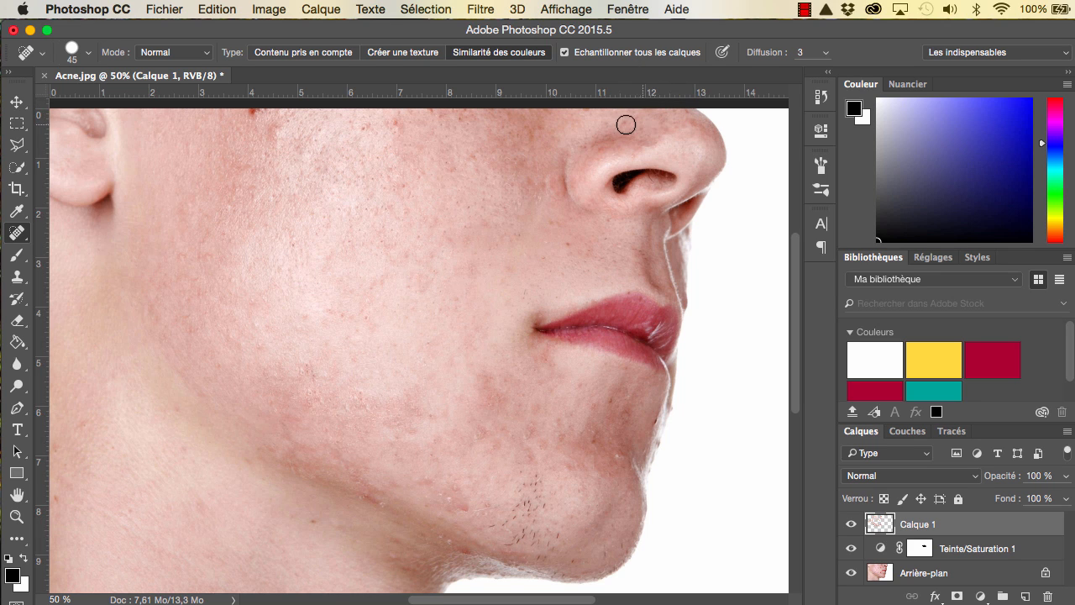
{"action": "left_click_drag", "start_coordinate": [629, 123], "coordinate": [607, 120]}
{"action": "left_click", "coordinate": [250, 114]}
{"action": "left_click", "coordinate": [393, 124]}
{"action": "left_click", "coordinate": [370, 211]}
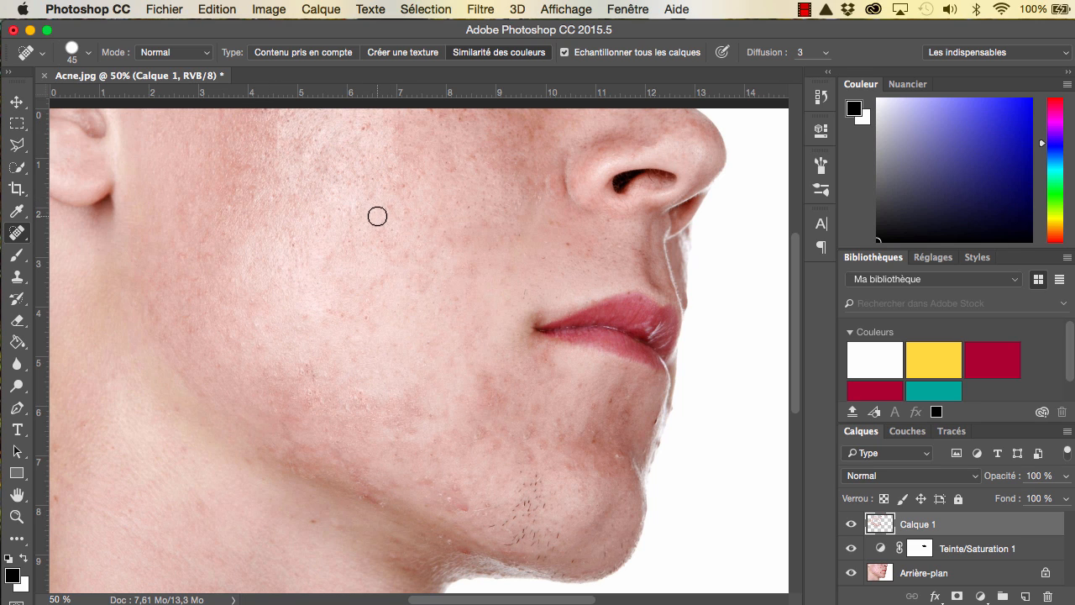
{"action": "left_click", "coordinate": [573, 243]}
Heal the remaining spots on the jawline and upper neck and those beside the corner of the mouth
{"action": "left_click_drag", "start_coordinate": [459, 501], "coordinate": [436, 499]}
{"action": "scroll", "coordinate": [387, 510], "scroll_direction": "down", "scroll_amount": 1}
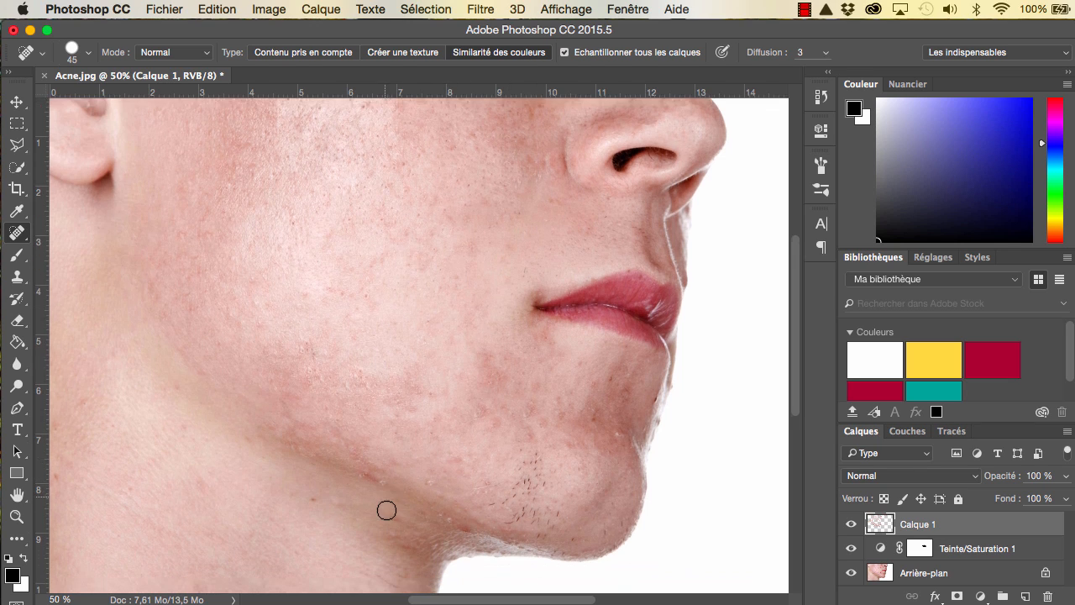
{"action": "left_click", "coordinate": [313, 504]}
{"action": "left_click", "coordinate": [245, 434]}
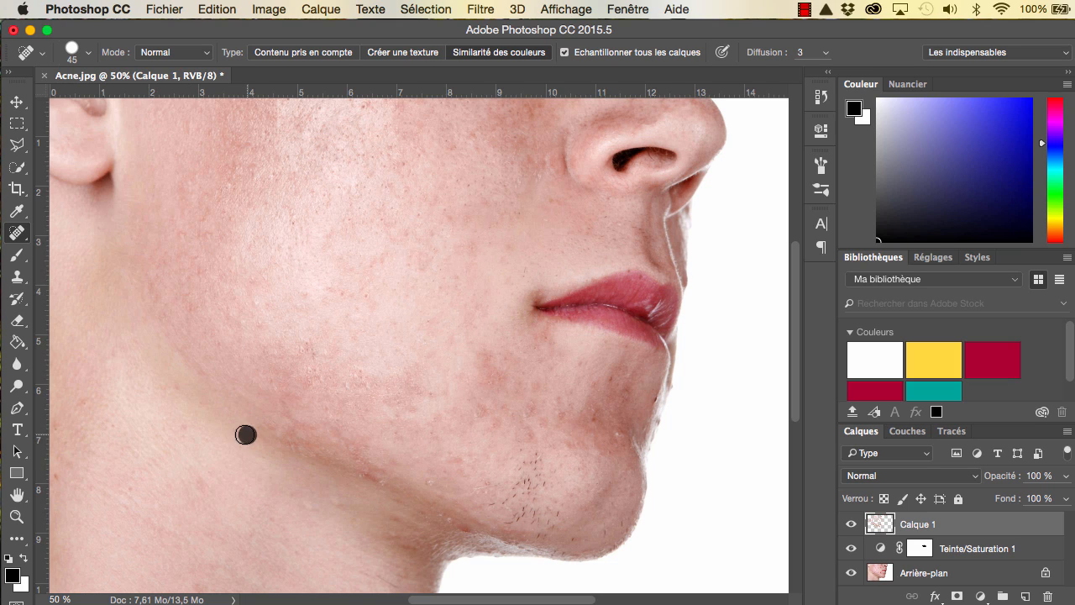
{"action": "left_click", "coordinate": [176, 432]}
{"action": "left_click_drag", "start_coordinate": [373, 475], "coordinate": [359, 477]}
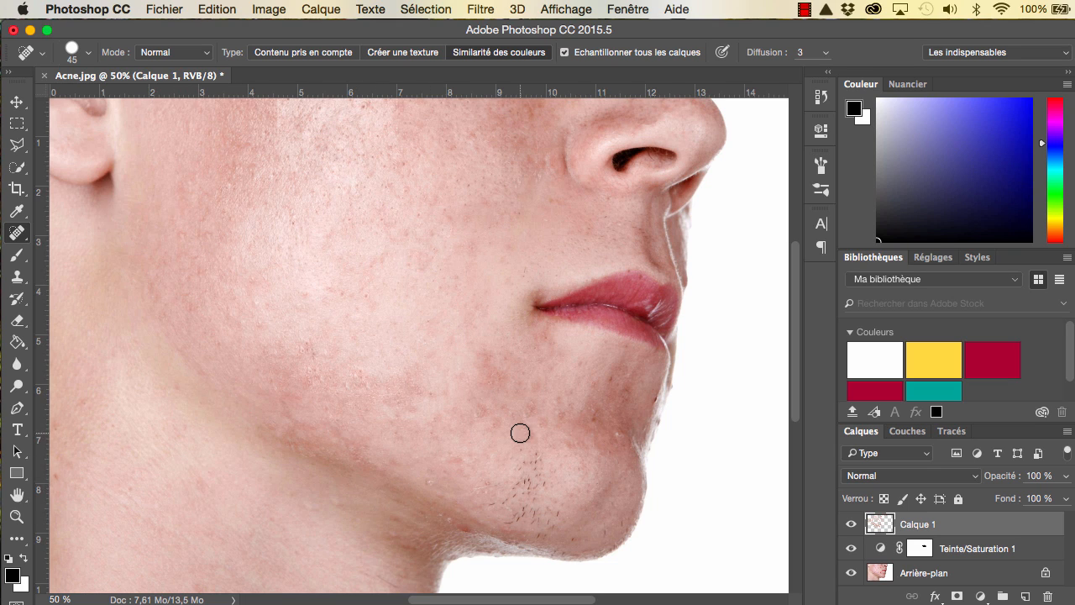
{"action": "left_click", "coordinate": [520, 272]}
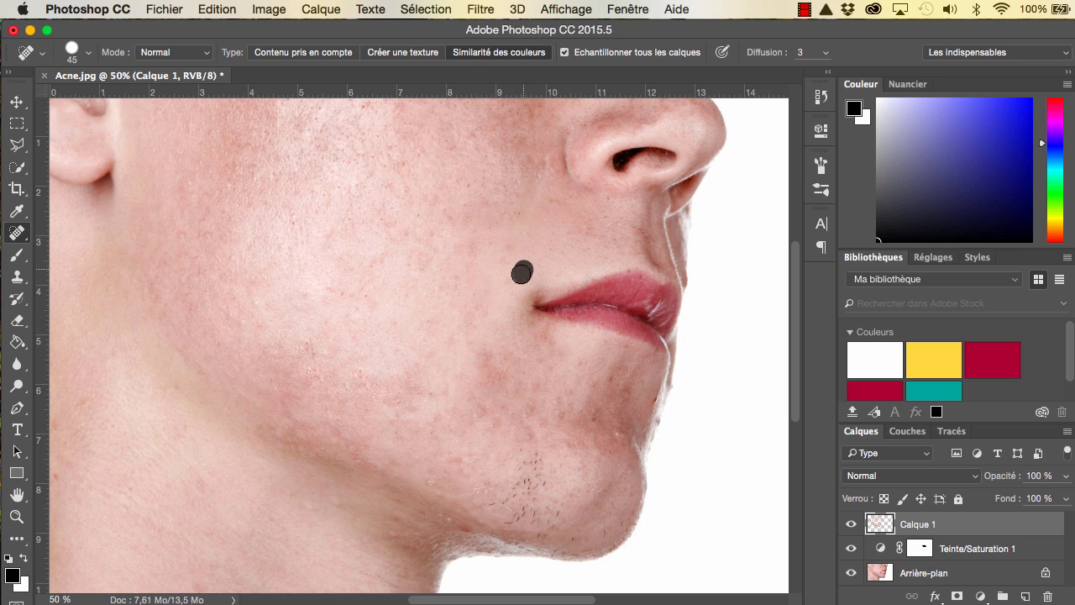
{"action": "left_click_drag", "start_coordinate": [469, 286], "coordinate": [489, 275]}
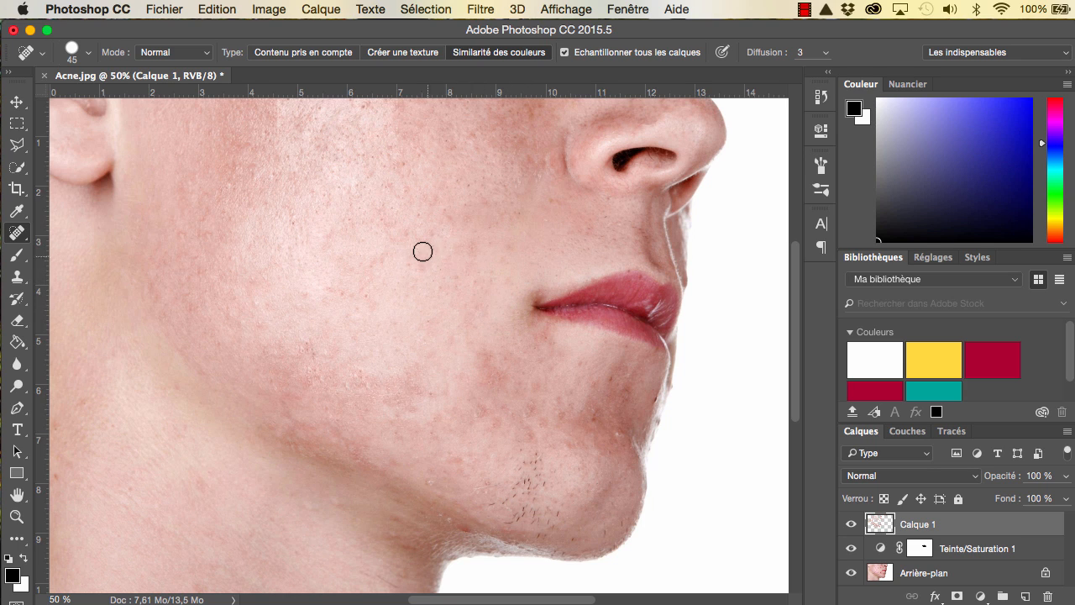
Remove the upper part of the stubble patch on the chin with the Spot Healing Brush
{"action": "left_click", "coordinate": [533, 456]}
{"action": "left_click", "coordinate": [523, 466]}
{"action": "left_click", "coordinate": [522, 450]}
{"action": "left_click", "coordinate": [535, 467]}
{"action": "left_click", "coordinate": [545, 484]}
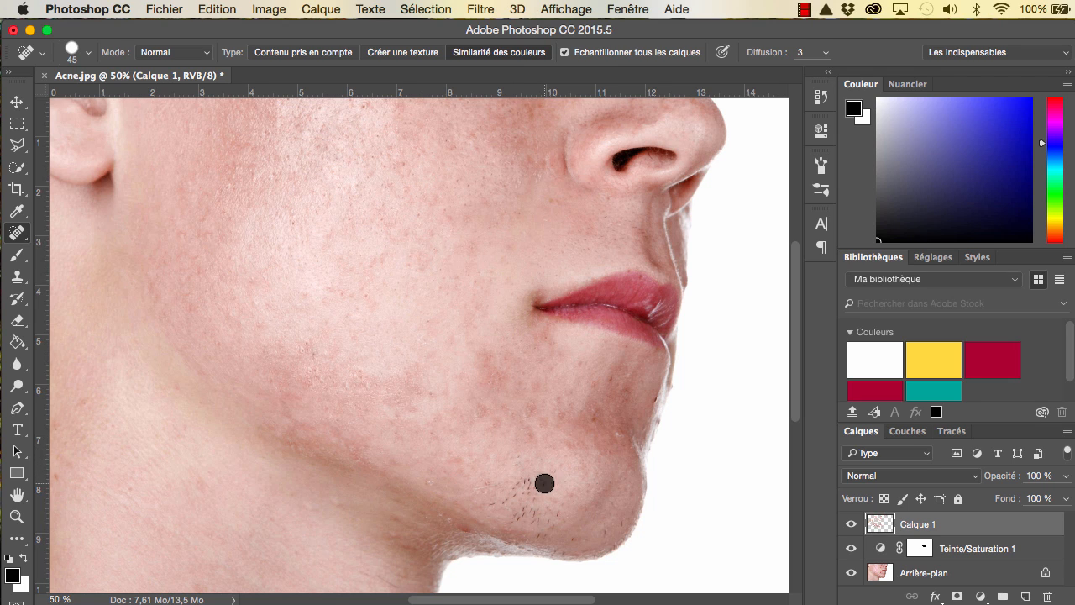
{"action": "left_click", "coordinate": [528, 490]}
{"action": "left_click", "coordinate": [525, 479]}
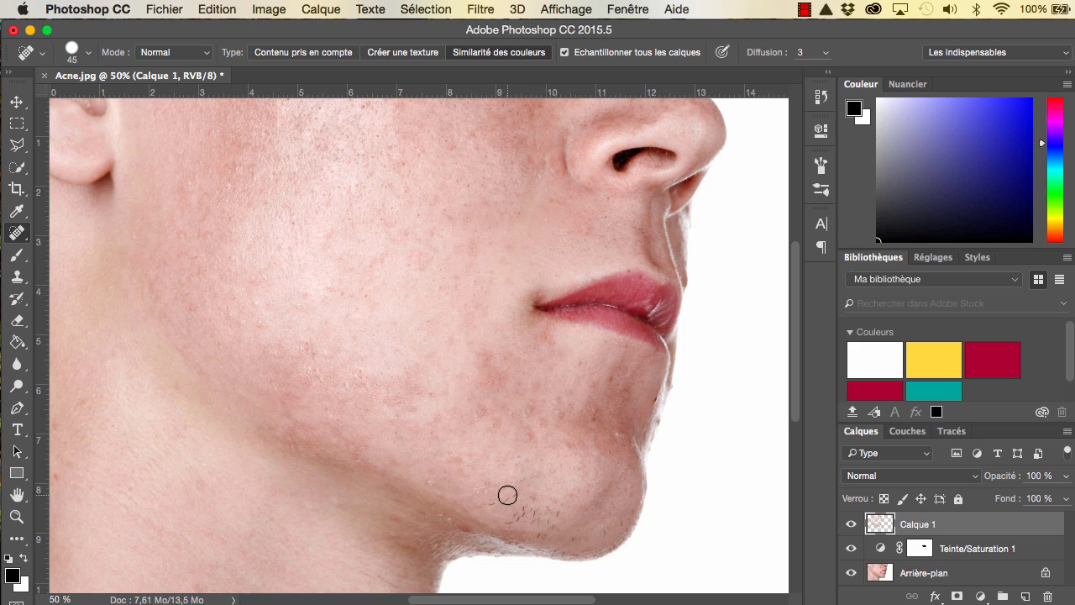
Remove the rest of the chin stubble down to the jaw edge and heal the leftover marks on the chin
{"action": "left_click", "coordinate": [507, 495]}
{"action": "left_click", "coordinate": [520, 511]}
{"action": "left_click", "coordinate": [532, 516]}
{"action": "left_click", "coordinate": [530, 504]}
{"action": "left_click", "coordinate": [548, 516]}
{"action": "left_click", "coordinate": [546, 529]}
{"action": "left_click", "coordinate": [559, 520]}
{"action": "left_click", "coordinate": [510, 524]}
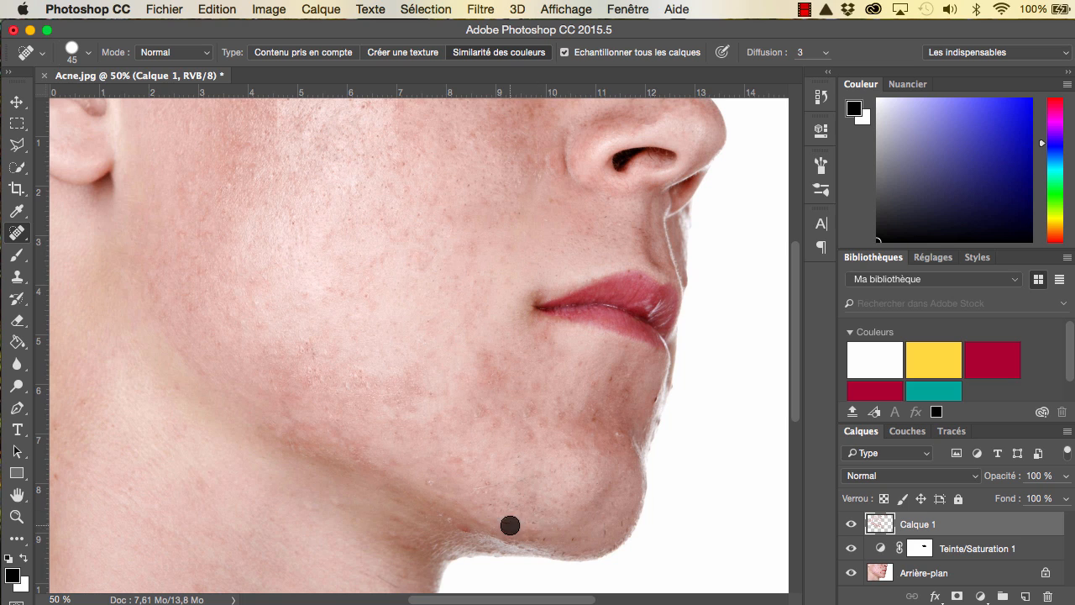
{"action": "left_click", "coordinate": [537, 533]}
{"action": "left_click", "coordinate": [540, 537]}
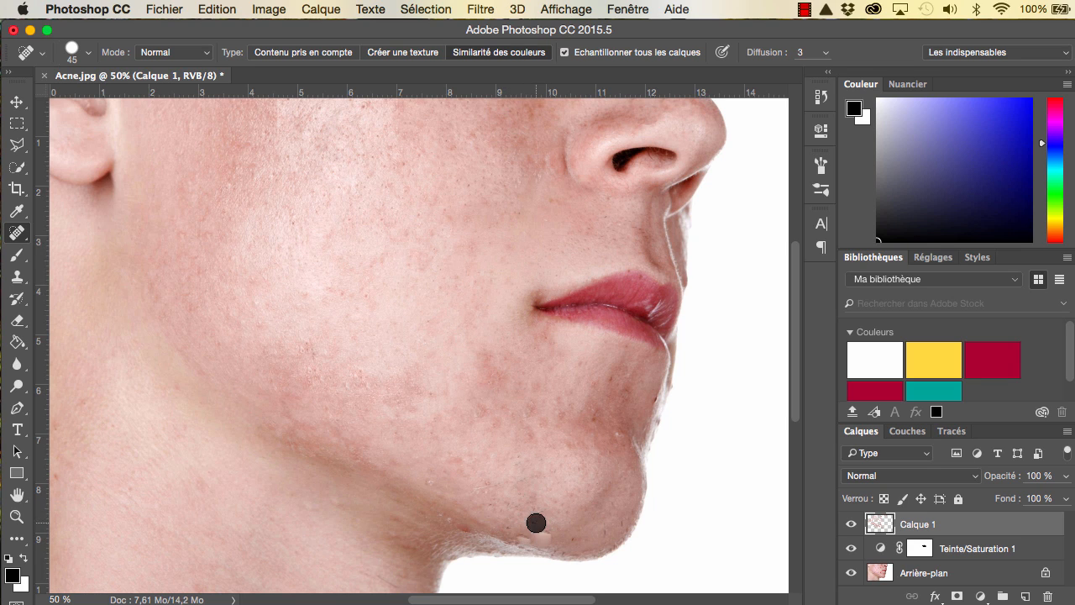
{"action": "left_click", "coordinate": [535, 523]}
{"action": "left_click", "coordinate": [545, 535]}
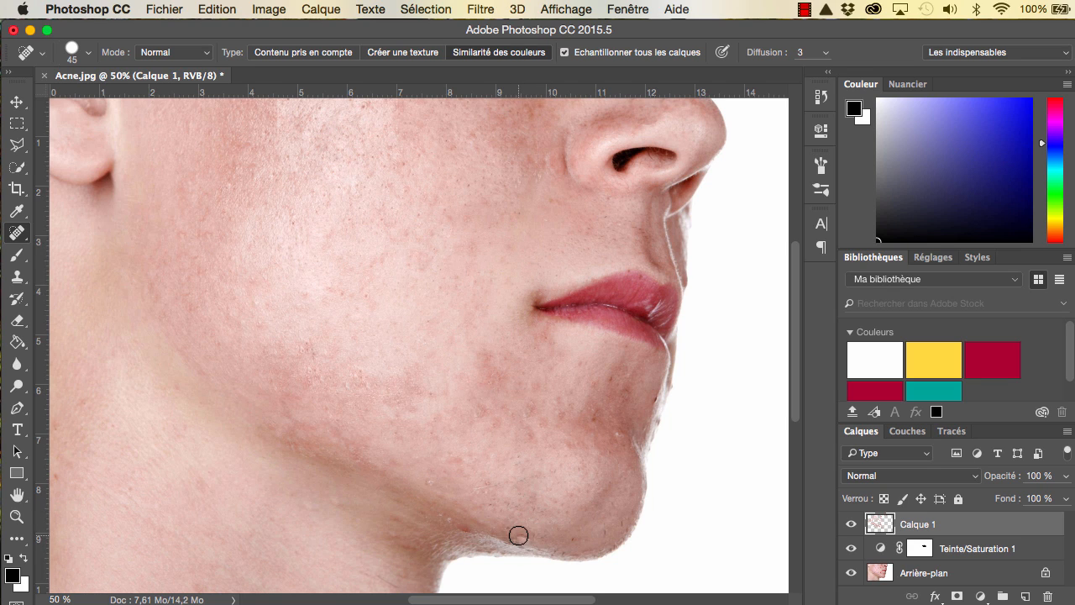
{"action": "left_click", "coordinate": [518, 535]}
{"action": "left_click", "coordinate": [597, 426]}
Heal the dark spot and red patches on the lower cheek near the corner of the mouth in close-up
{"action": "key", "text": "Return"}
{"action": "scroll", "coordinate": [336, 485], "scroll_direction": "down", "scroll_amount": 5}
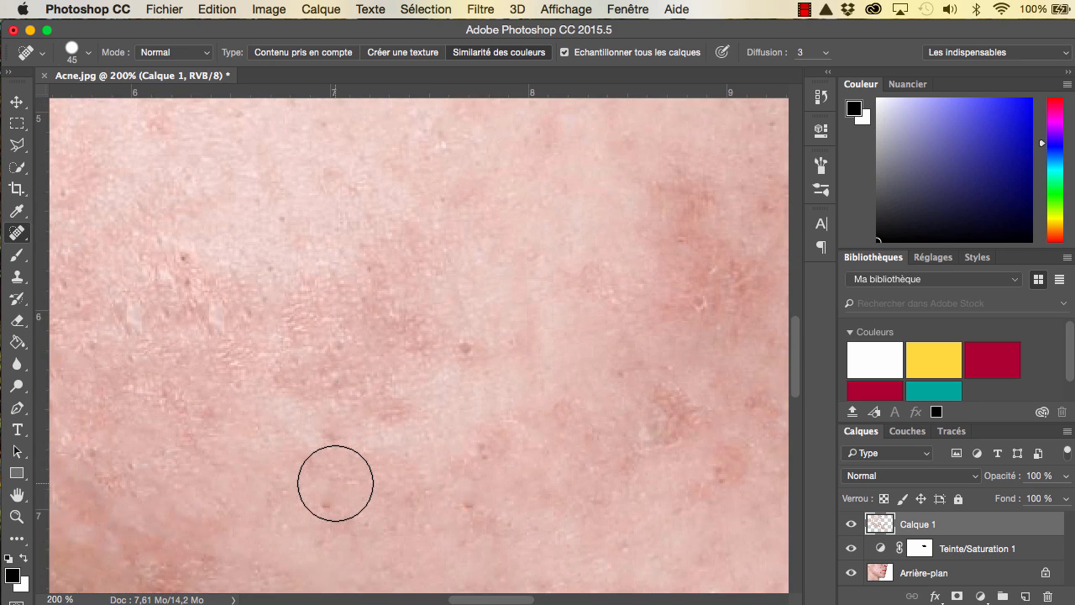
{"action": "left_click", "coordinate": [456, 348]}
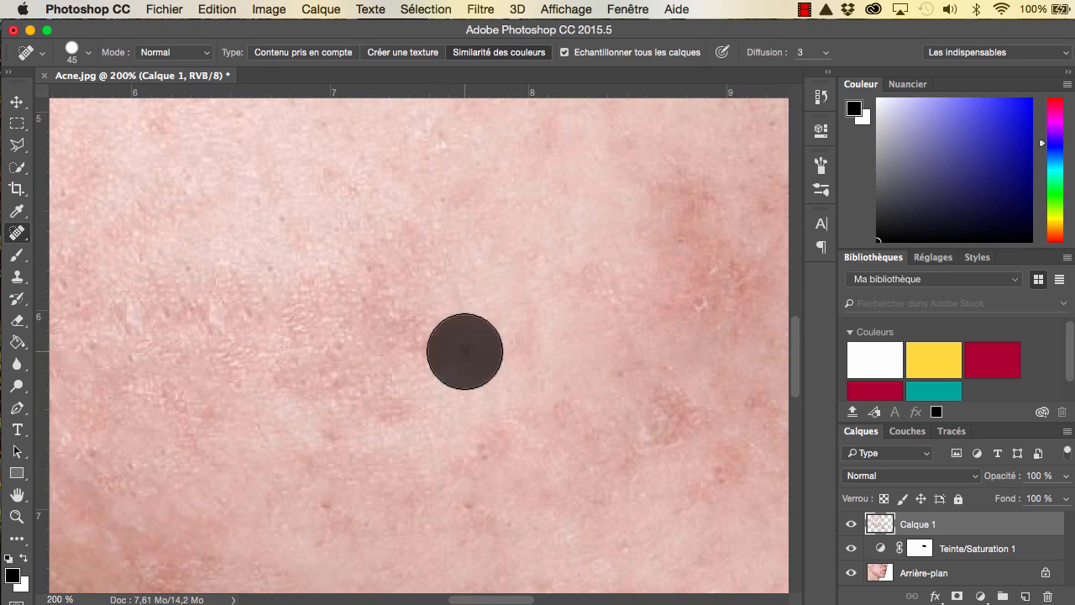
{"action": "left_click", "coordinate": [667, 420]}
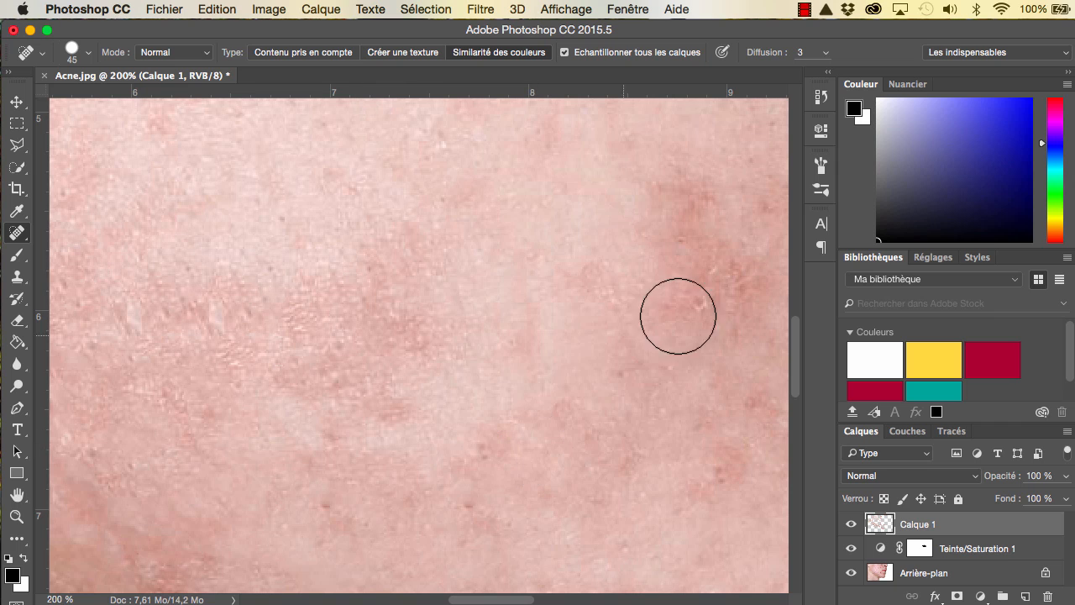
{"action": "left_click", "coordinate": [709, 294]}
{"action": "left_click", "coordinate": [684, 206]}
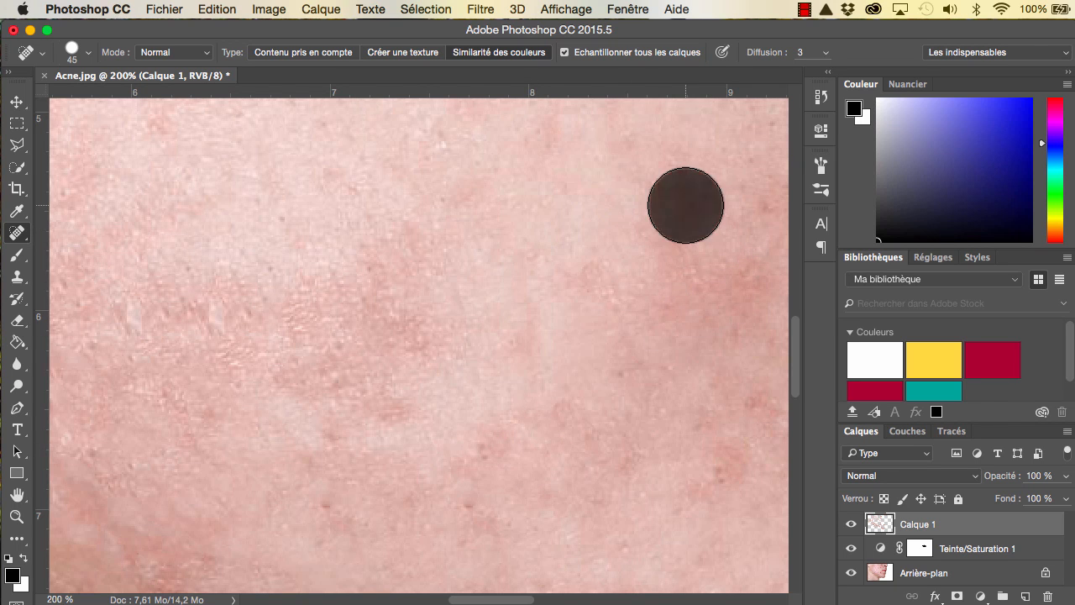
{"action": "left_click", "coordinate": [672, 262]}
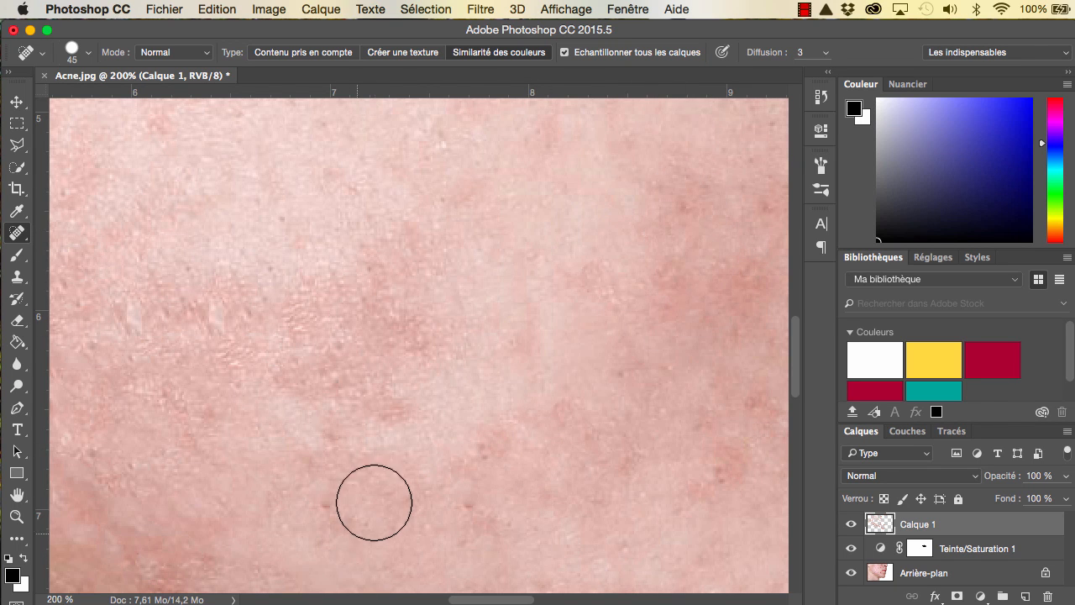
Heal the red, flaky patch along the shadowed jawline and the small marks on the skin beside it with the Spot Healing Brush
{"action": "scroll", "coordinate": [374, 502], "scroll_direction": "down", "scroll_amount": 4}
{"action": "scroll", "coordinate": [377, 495], "scroll_direction": "down", "scroll_amount": 5}
{"action": "left_click", "coordinate": [462, 335]}
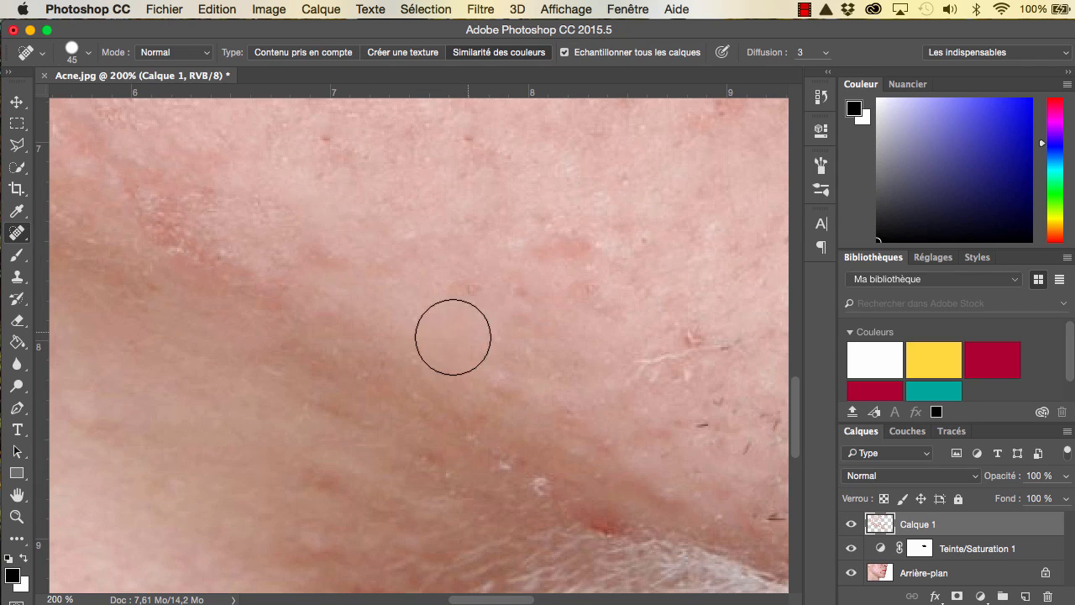
{"action": "left_click", "coordinate": [407, 249]}
{"action": "left_click", "coordinate": [187, 223]}
{"action": "left_click", "coordinate": [150, 218]}
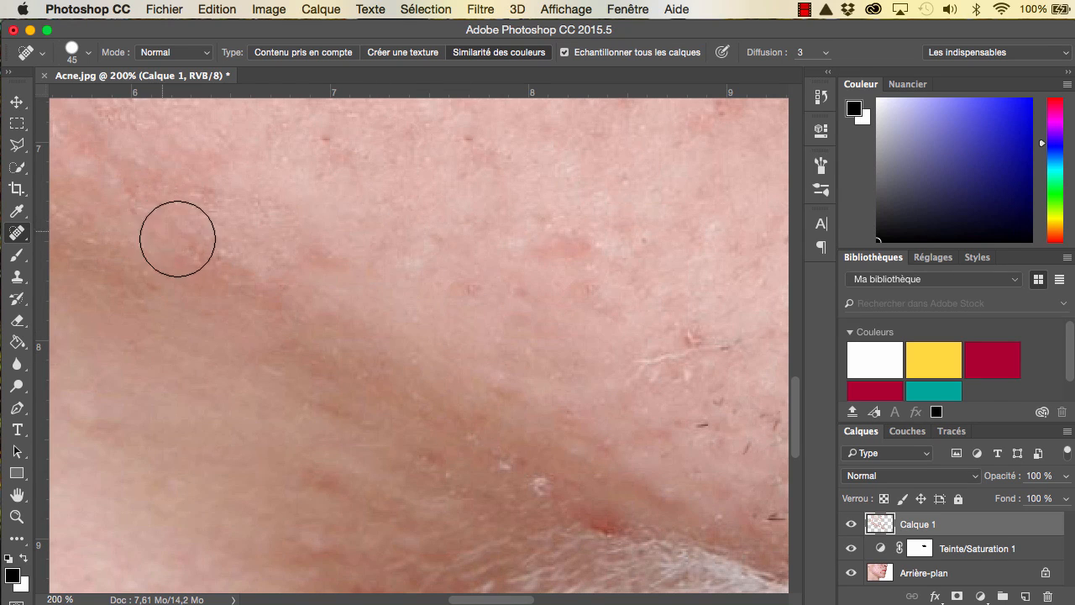
{"action": "left_click", "coordinate": [183, 241]}
{"action": "left_click", "coordinate": [216, 258]}
{"action": "left_click", "coordinate": [271, 241]}
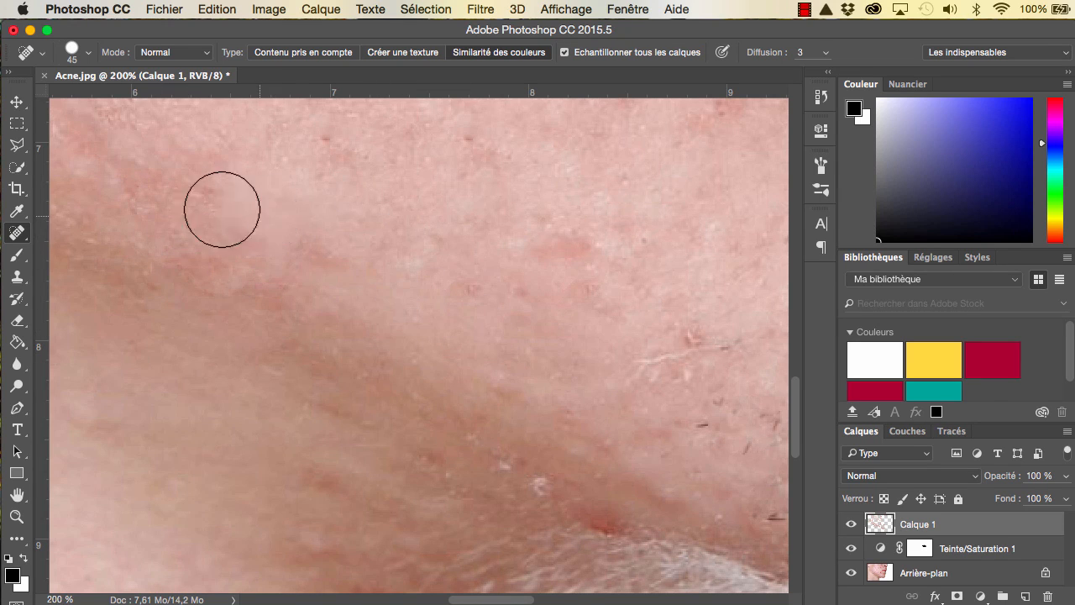
{"action": "left_click", "coordinate": [200, 207]}
{"action": "left_click", "coordinate": [126, 133]}
{"action": "left_click", "coordinate": [127, 238]}
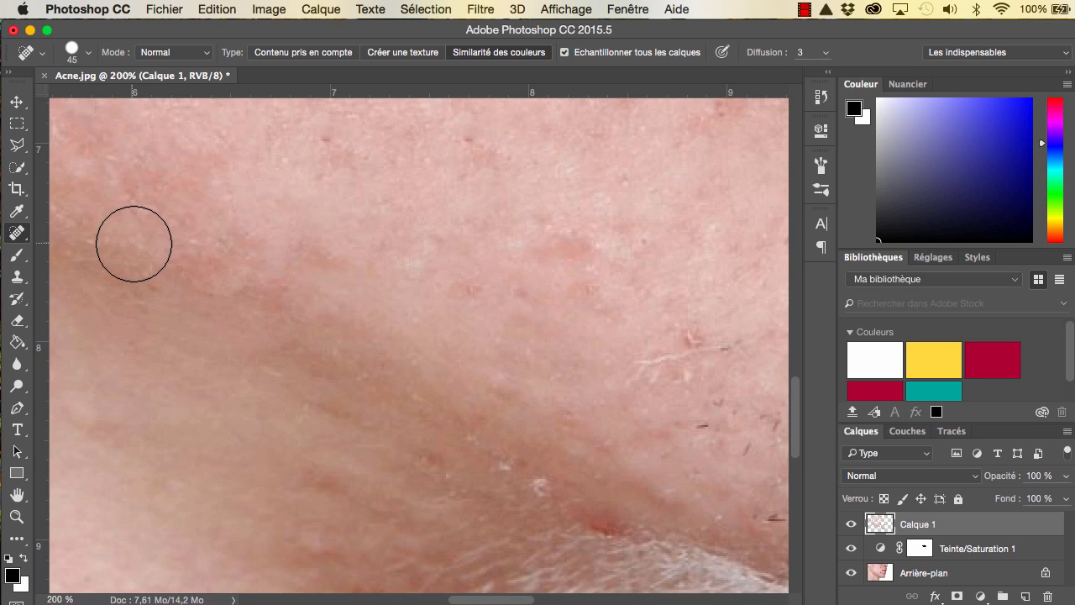
Heal the dark crease lines on the neck below the jaw
{"action": "scroll", "coordinate": [134, 241], "scroll_direction": "up", "scroll_amount": 1}
{"action": "scroll", "coordinate": [264, 413], "scroll_direction": "down", "scroll_amount": 5}
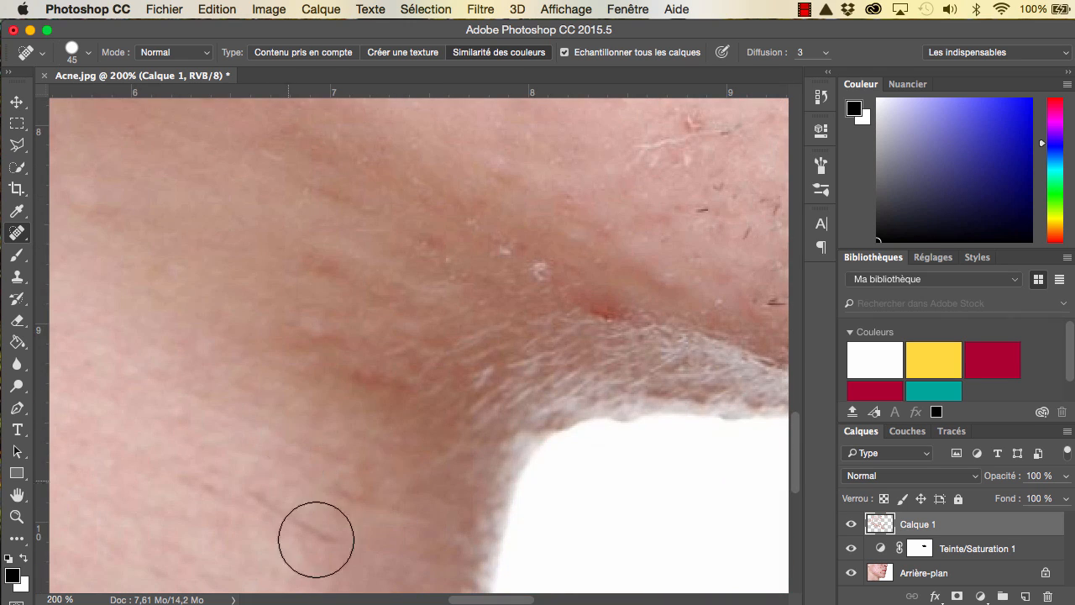
{"action": "left_click", "coordinate": [309, 529]}
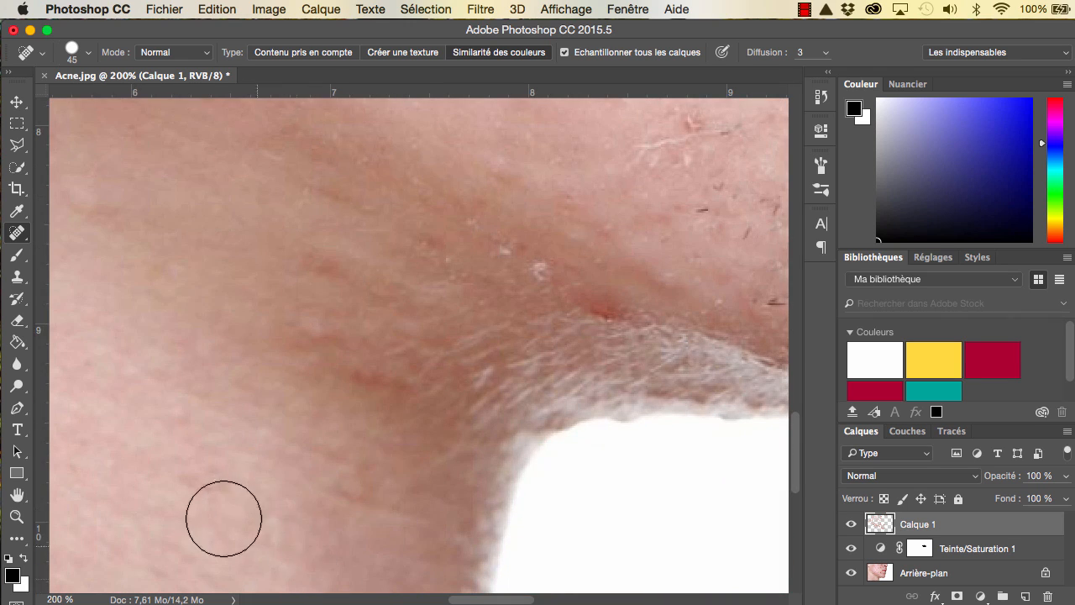
{"action": "left_click", "coordinate": [210, 486]}
Heal the upper dark stubble hairs and the red patch on the lower cheek and chin above the jaw edge
{"action": "scroll", "coordinate": [470, 554], "scroll_direction": "right", "scroll_amount": 8}
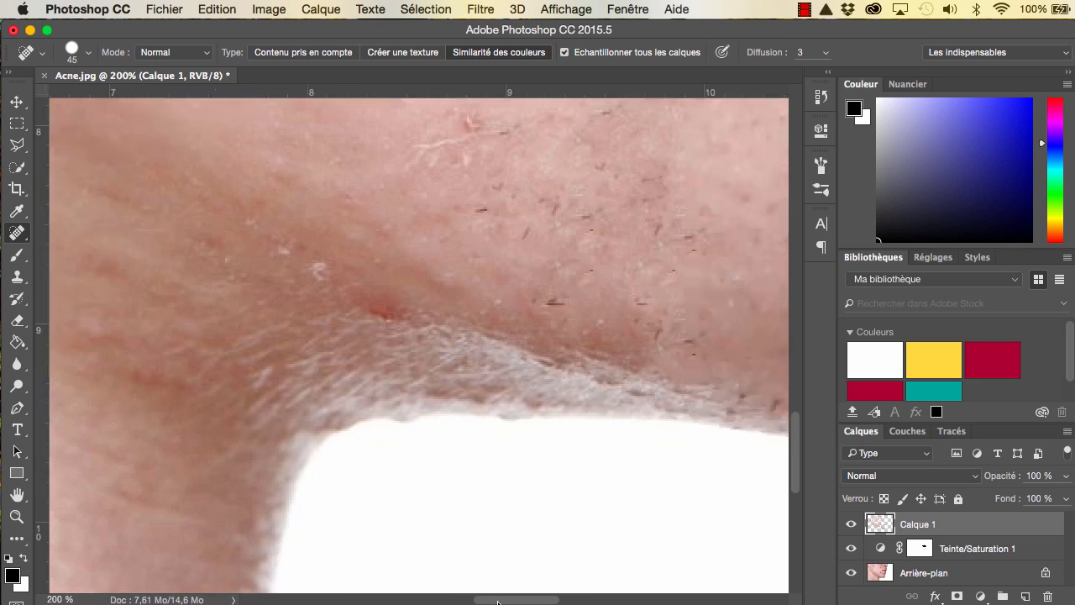
{"action": "scroll", "coordinate": [477, 525], "scroll_direction": "up", "scroll_amount": 3}
{"action": "scroll", "coordinate": [401, 341], "scroll_direction": "up", "scroll_amount": 3}
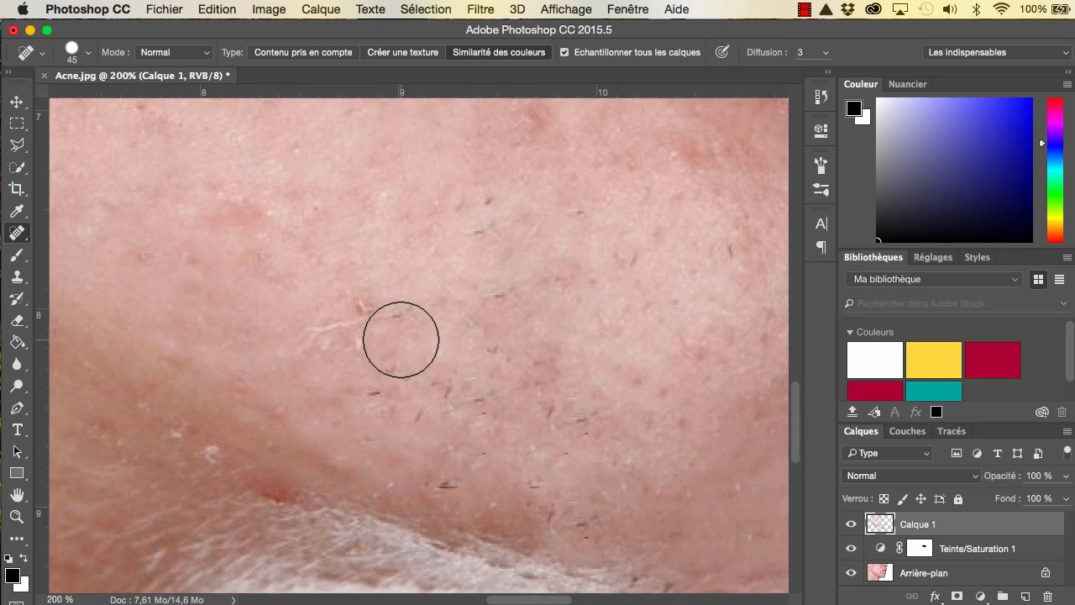
{"action": "left_click_drag", "start_coordinate": [464, 252], "coordinate": [474, 253]}
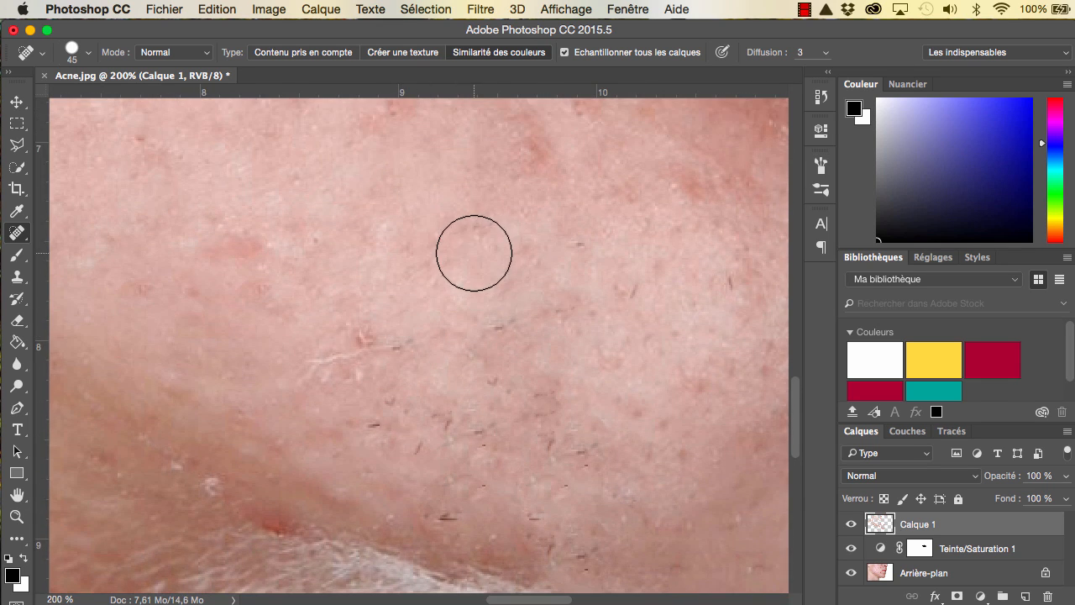
{"action": "left_click", "coordinate": [528, 159]}
{"action": "left_click", "coordinate": [520, 142]}
{"action": "left_click", "coordinate": [632, 290]}
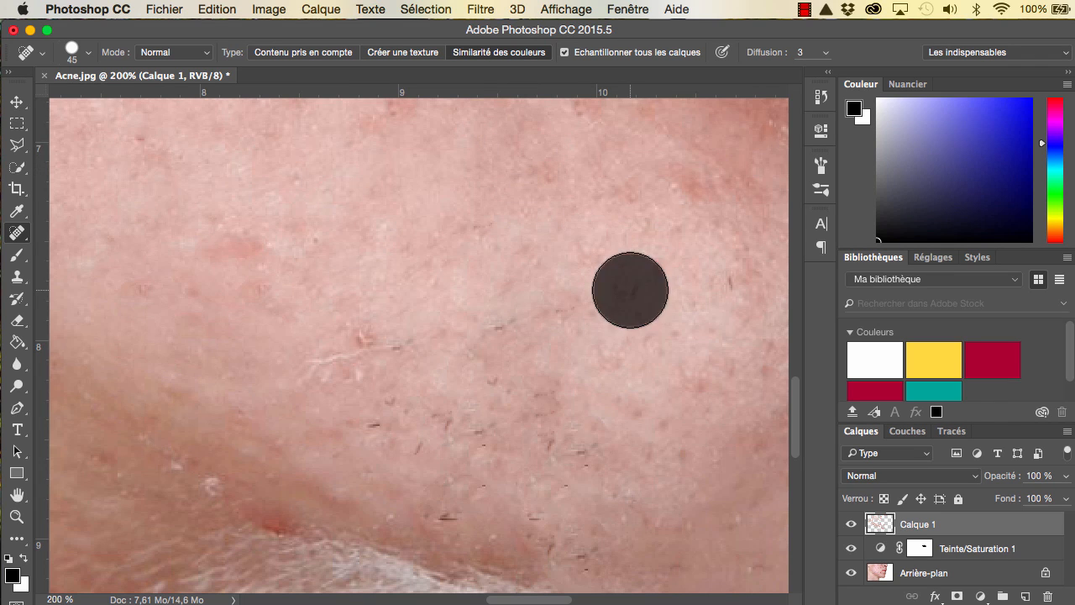
{"action": "left_click", "coordinate": [710, 290]}
{"action": "left_click", "coordinate": [551, 317]}
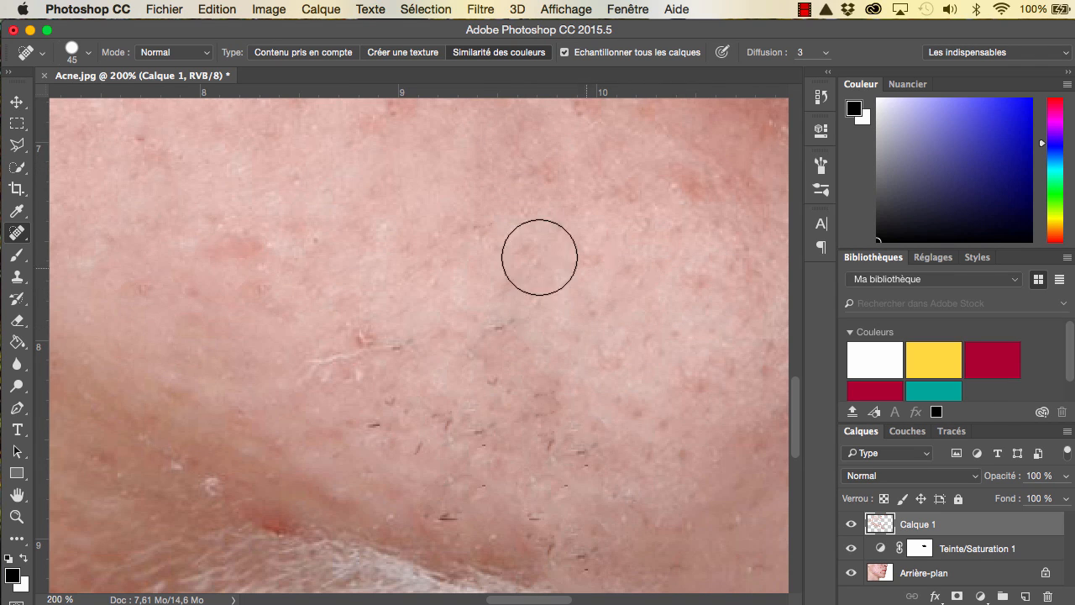
{"action": "left_click", "coordinate": [500, 329]}
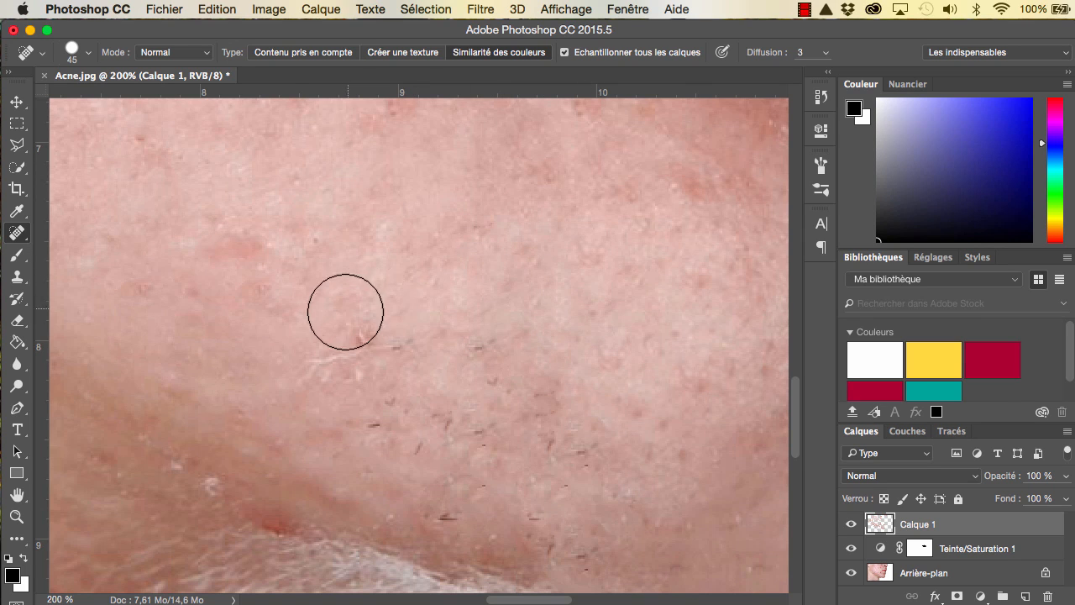
Remove the white scratch with its red spot and the dark stubble hairs just below and beside it
{"action": "left_click_drag", "start_coordinate": [372, 341], "coordinate": [337, 344]}
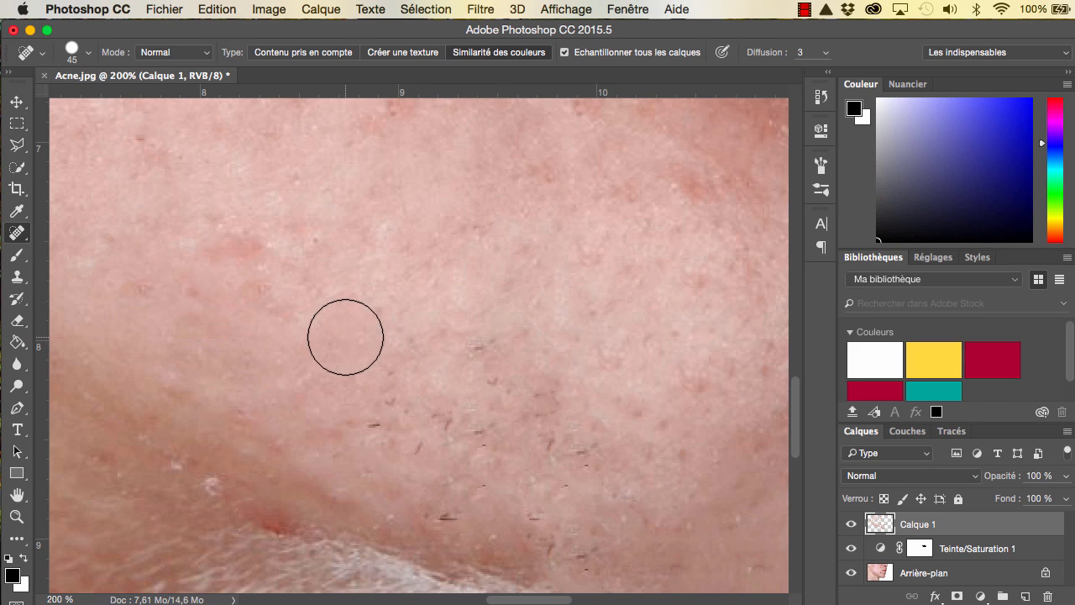
{"action": "left_click", "coordinate": [392, 362]}
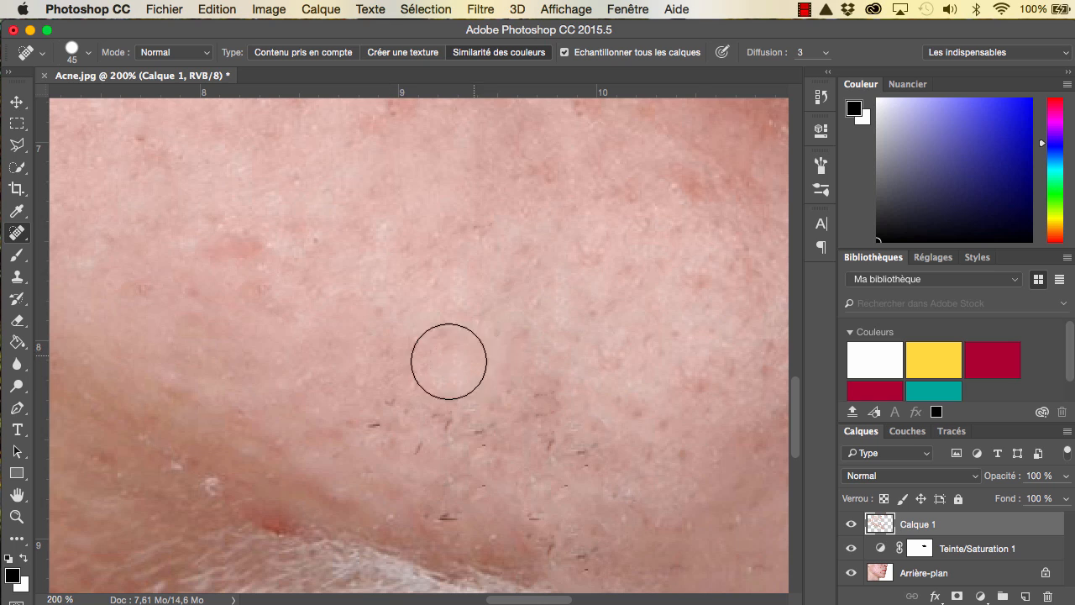
{"action": "left_click", "coordinate": [386, 415]}
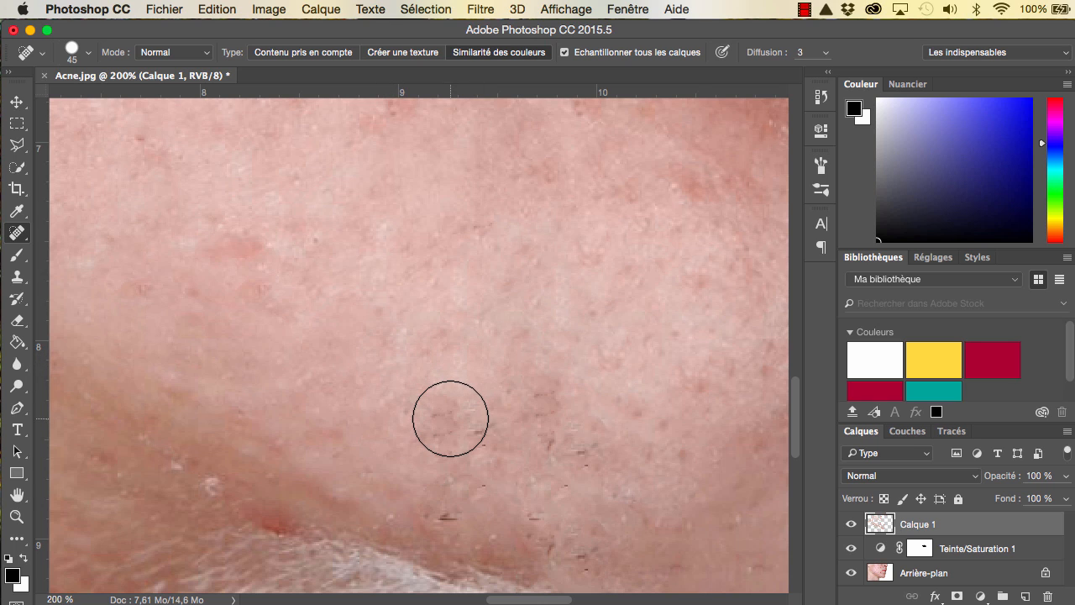
{"action": "left_click", "coordinate": [450, 418]}
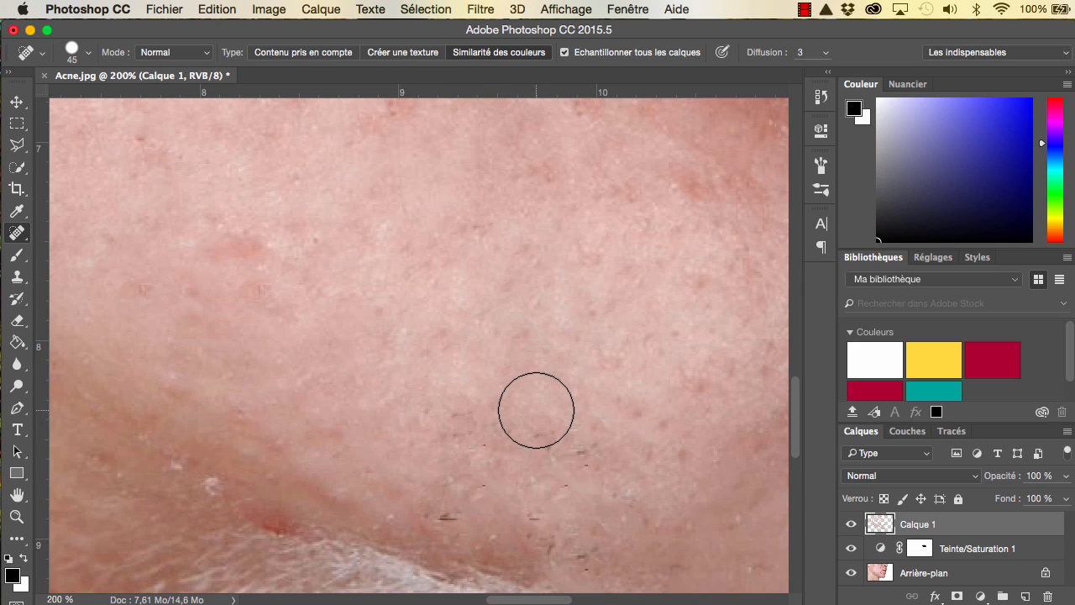
{"action": "left_click", "coordinate": [550, 431]}
{"action": "left_click", "coordinate": [586, 439]}
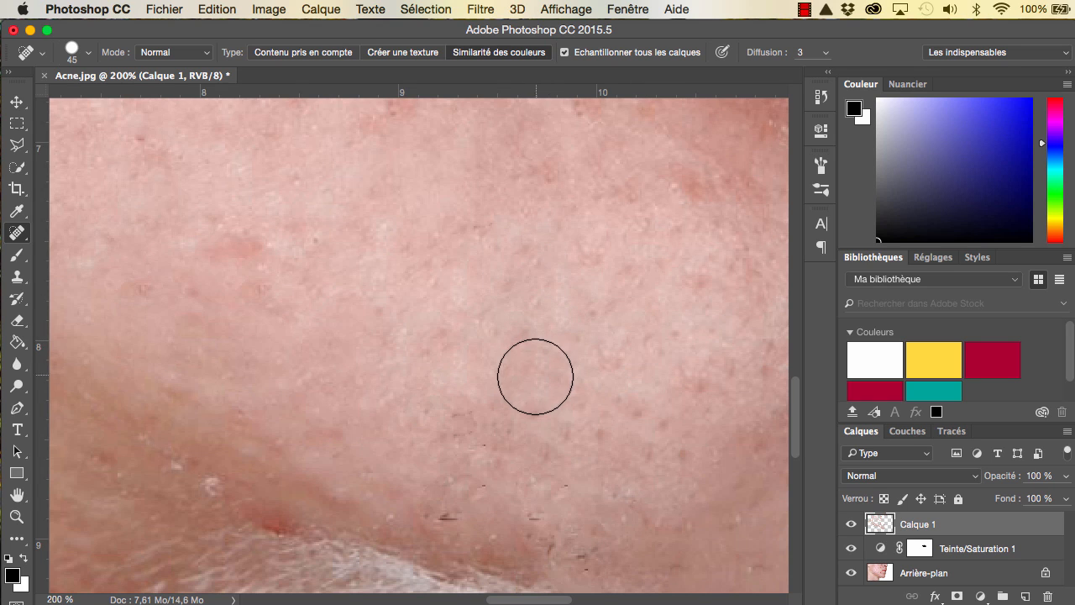
Heal the remaining dark hairs and marks close to the jaw edge, just above the white fuzz
{"action": "scroll", "coordinate": [535, 377], "scroll_direction": "down", "scroll_amount": 2}
{"action": "scroll", "coordinate": [535, 377], "scroll_direction": "down", "scroll_amount": 3}
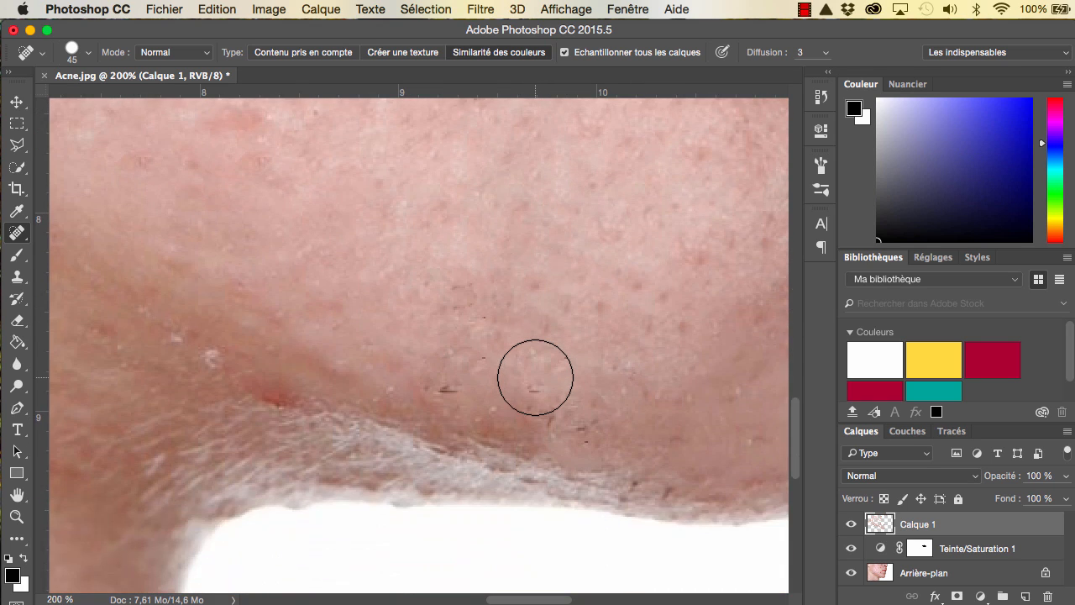
{"action": "left_click", "coordinate": [570, 401]}
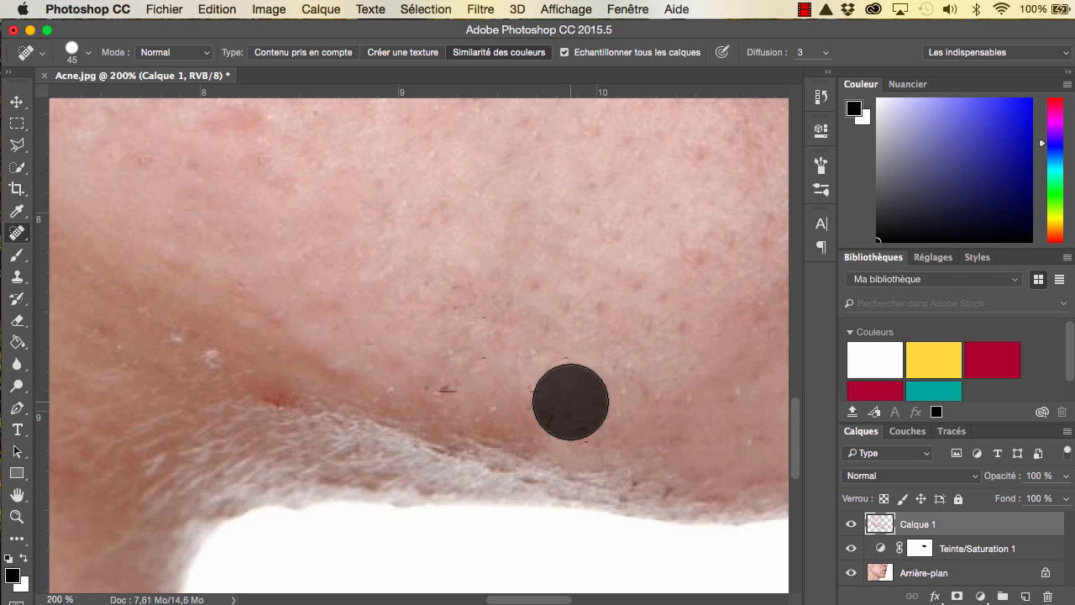
{"action": "left_click", "coordinate": [546, 389]}
{"action": "left_click", "coordinate": [542, 389]}
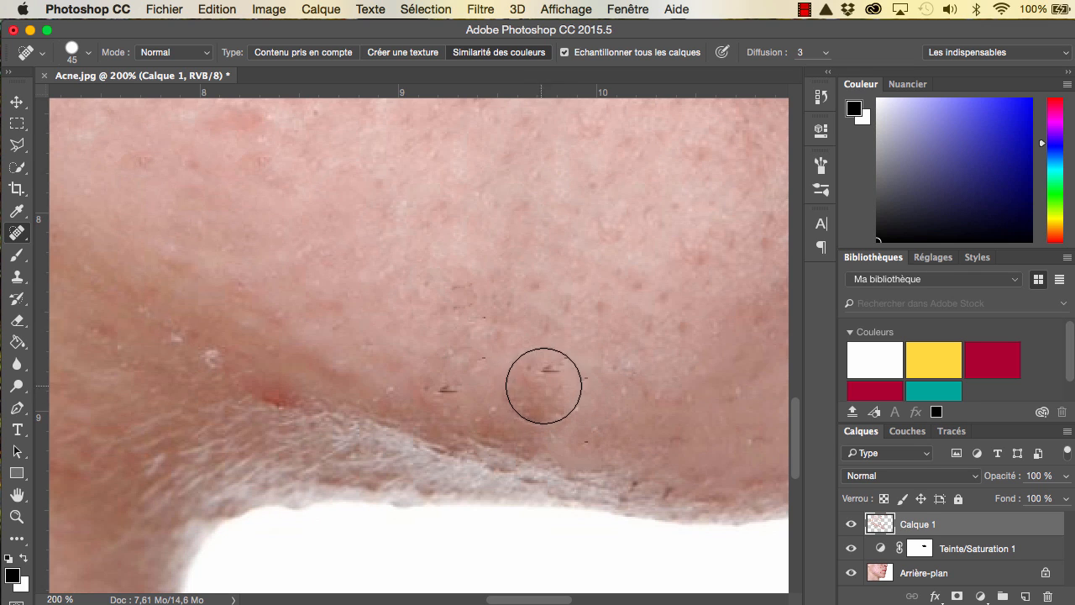
{"action": "left_click", "coordinate": [564, 371]}
{"action": "left_click", "coordinate": [463, 373]}
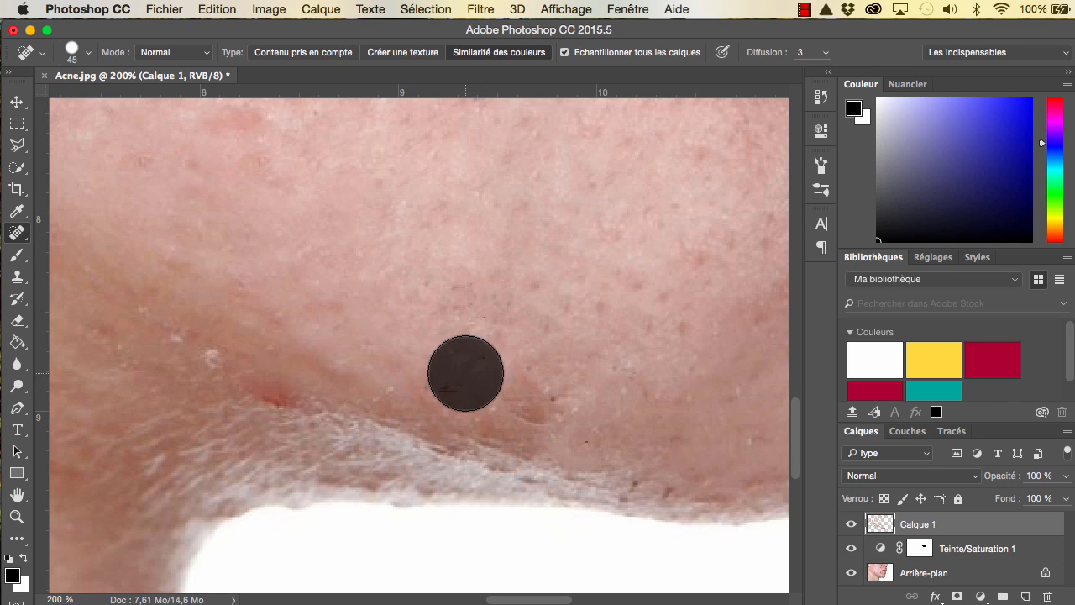
{"action": "left_click", "coordinate": [523, 392]}
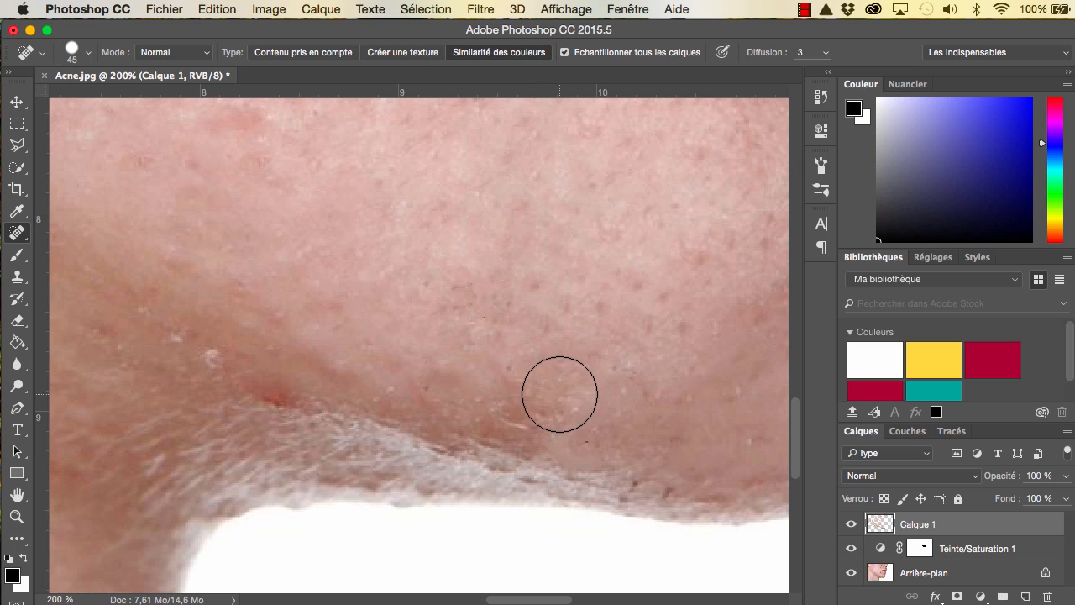
{"action": "left_click", "coordinate": [577, 395]}
{"action": "left_click", "coordinate": [535, 393]}
{"action": "left_click", "coordinate": [494, 380]}
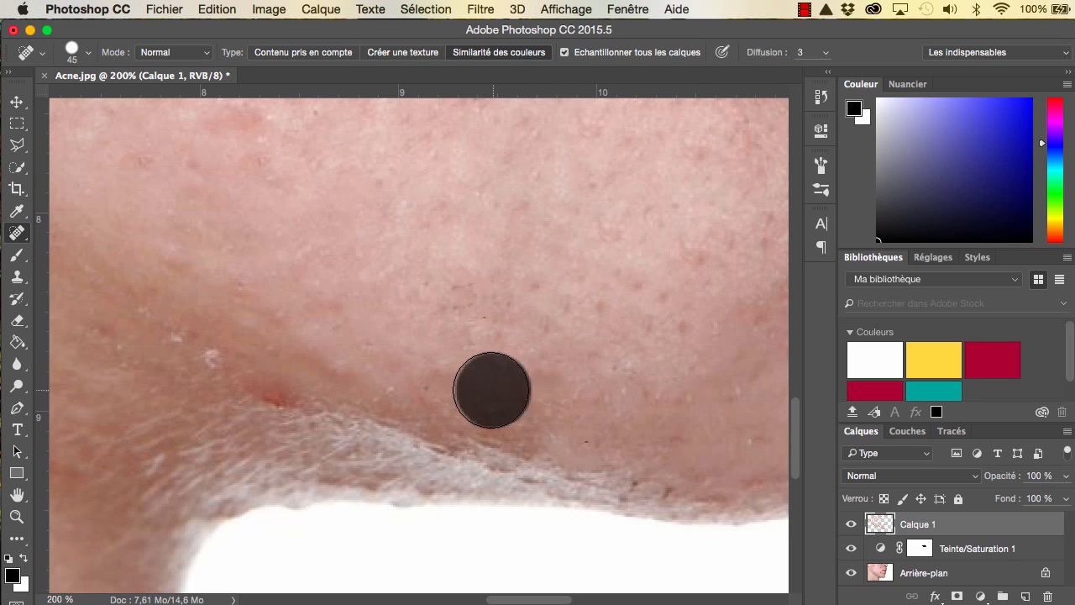
Heal the bright red spot and white flecks on the jaw edge beside the neck, plus a small mark on the chin
{"action": "left_click", "coordinate": [273, 378]}
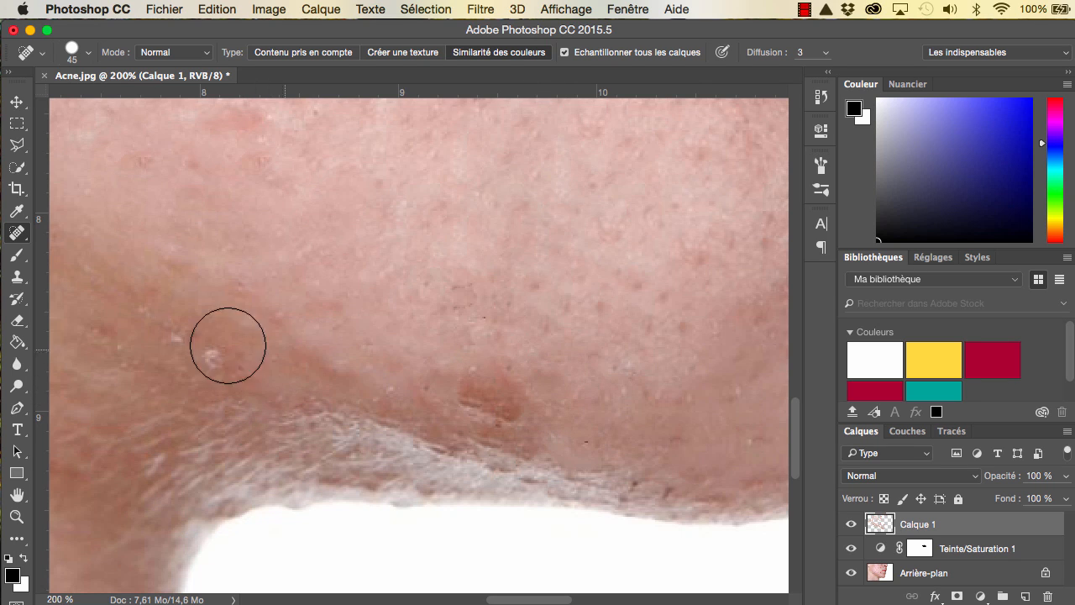
{"action": "left_click", "coordinate": [210, 351]}
{"action": "left_click", "coordinate": [176, 338]}
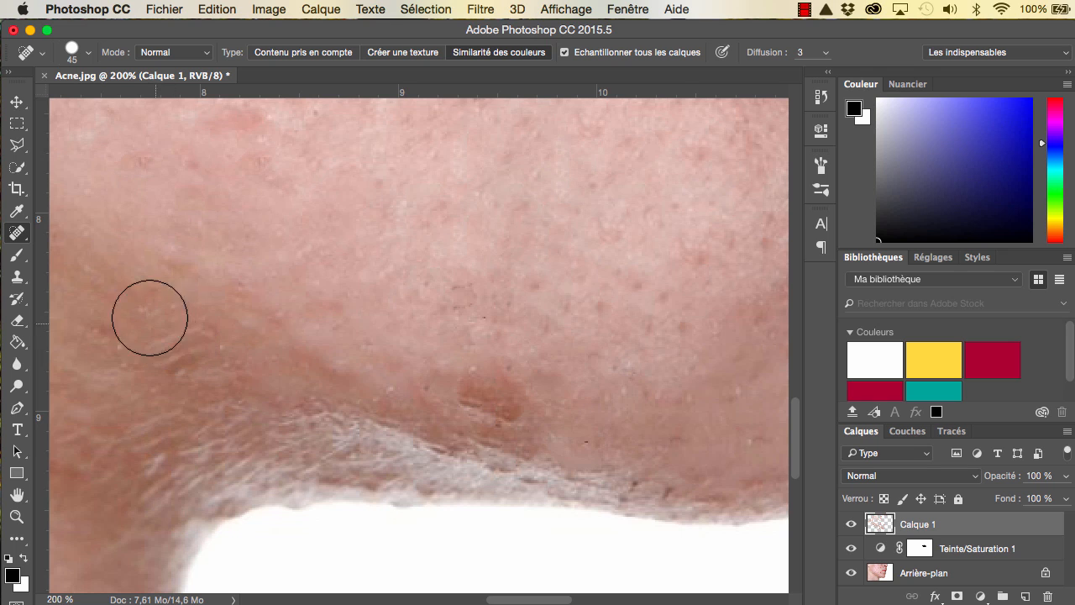
{"action": "left_click", "coordinate": [113, 293]}
{"action": "left_click", "coordinate": [160, 320]}
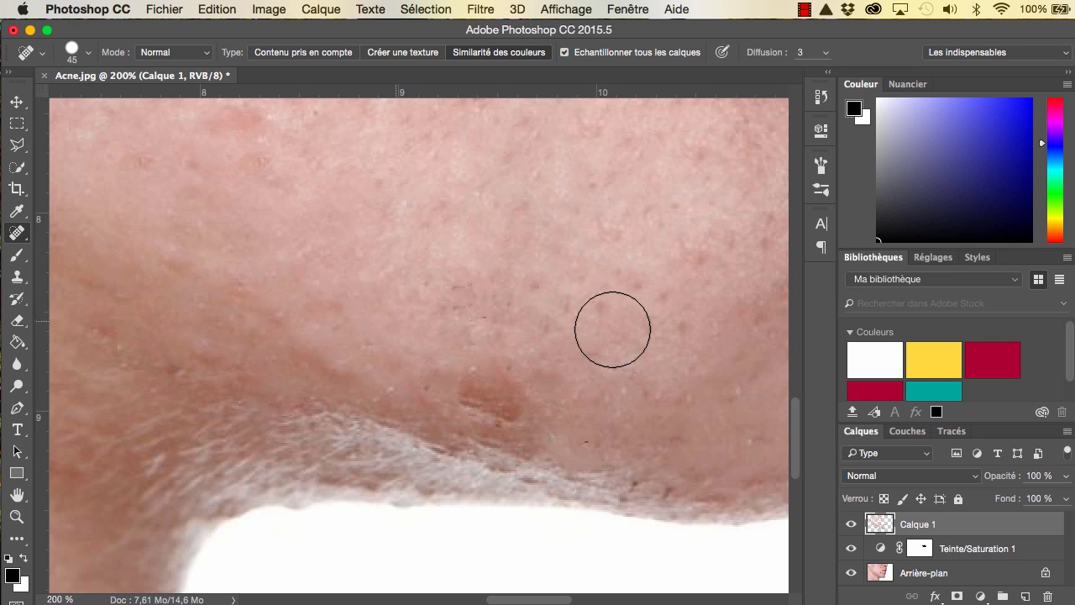
{"action": "left_click", "coordinate": [595, 300]}
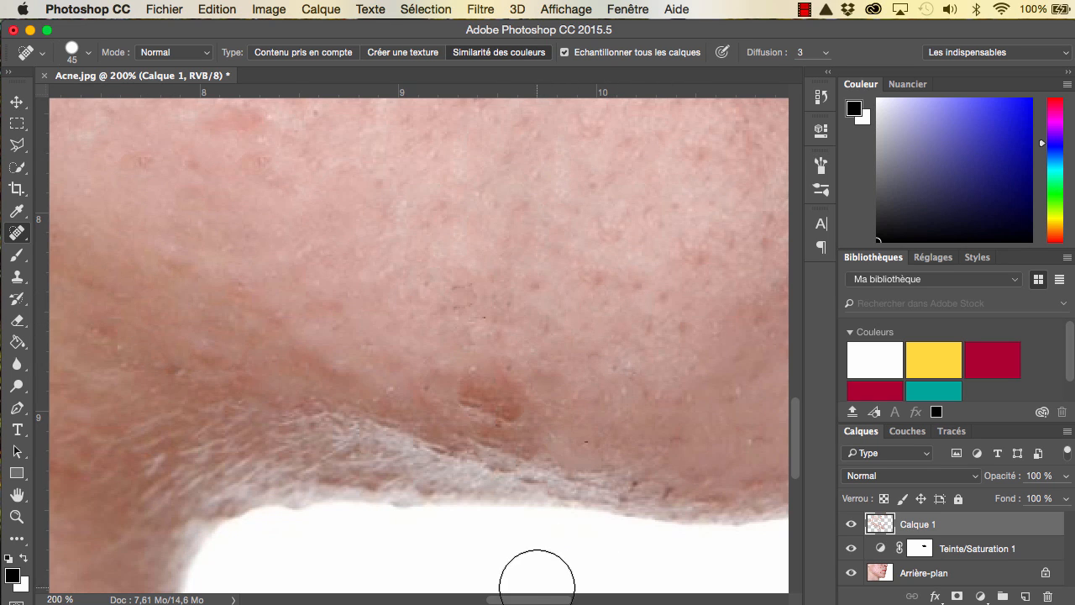
Heal the dark mole on the chin's outer contour below the lower lip and the marks it leaves beside it
{"action": "left_click_drag", "start_coordinate": [528, 599], "coordinate": [568, 599]}
{"action": "scroll", "coordinate": [457, 456], "scroll_direction": "up", "scroll_amount": 5}
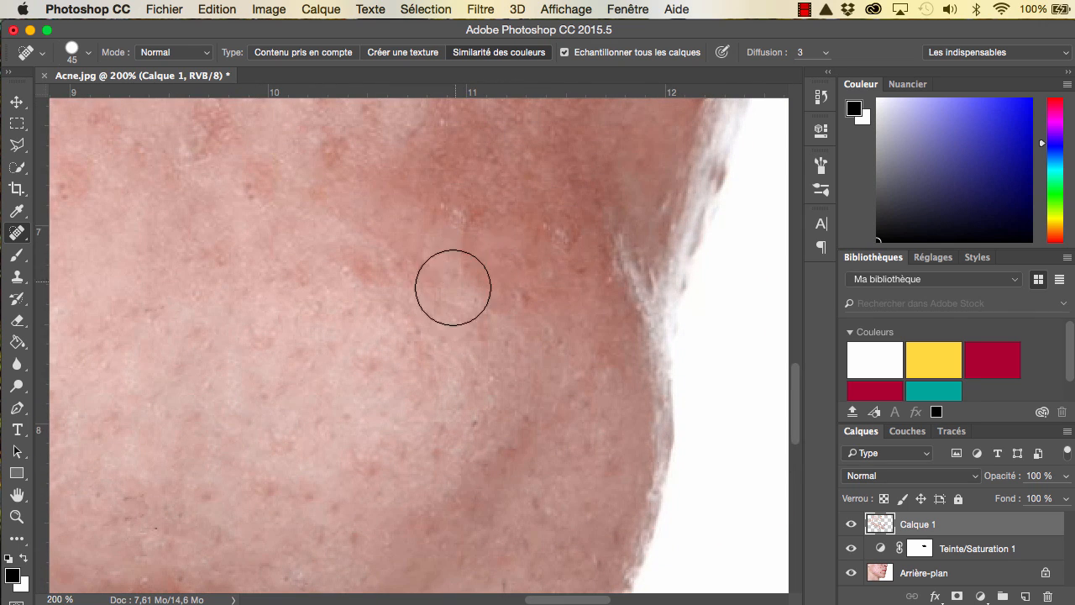
{"action": "scroll", "coordinate": [433, 286], "scroll_direction": "up", "scroll_amount": 2}
{"action": "scroll", "coordinate": [440, 295], "scroll_direction": "up", "scroll_amount": 8}
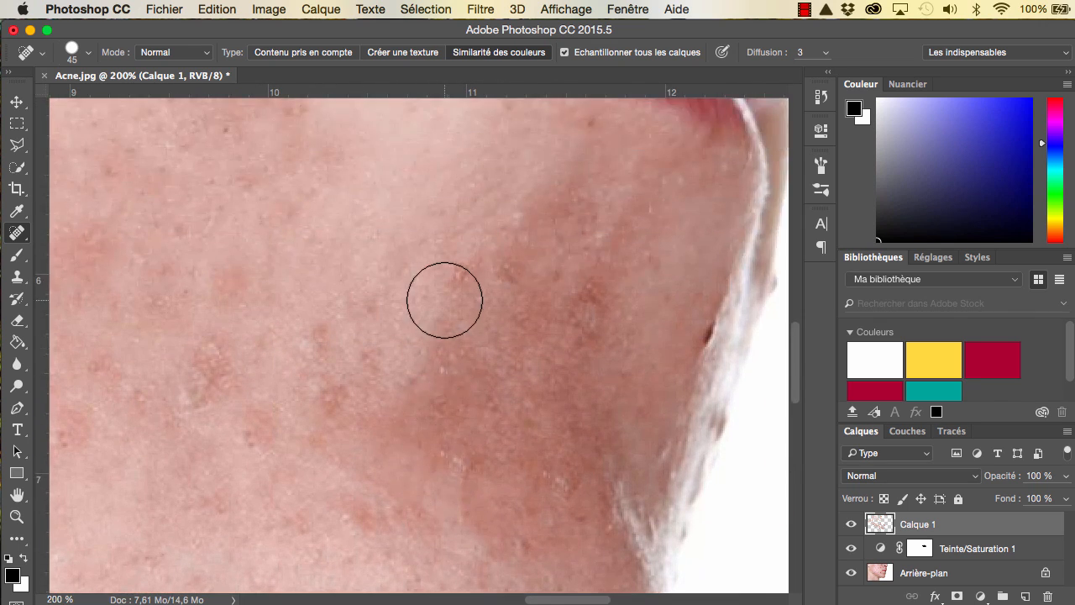
{"action": "scroll", "coordinate": [591, 340], "scroll_direction": "up", "scroll_amount": 2}
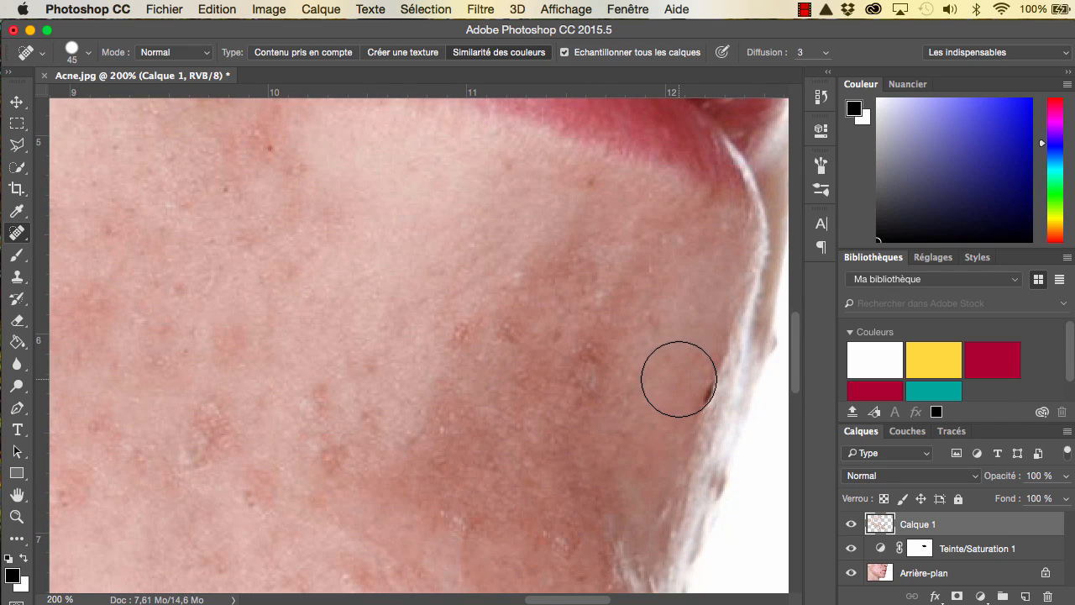
{"action": "left_click", "coordinate": [678, 379]}
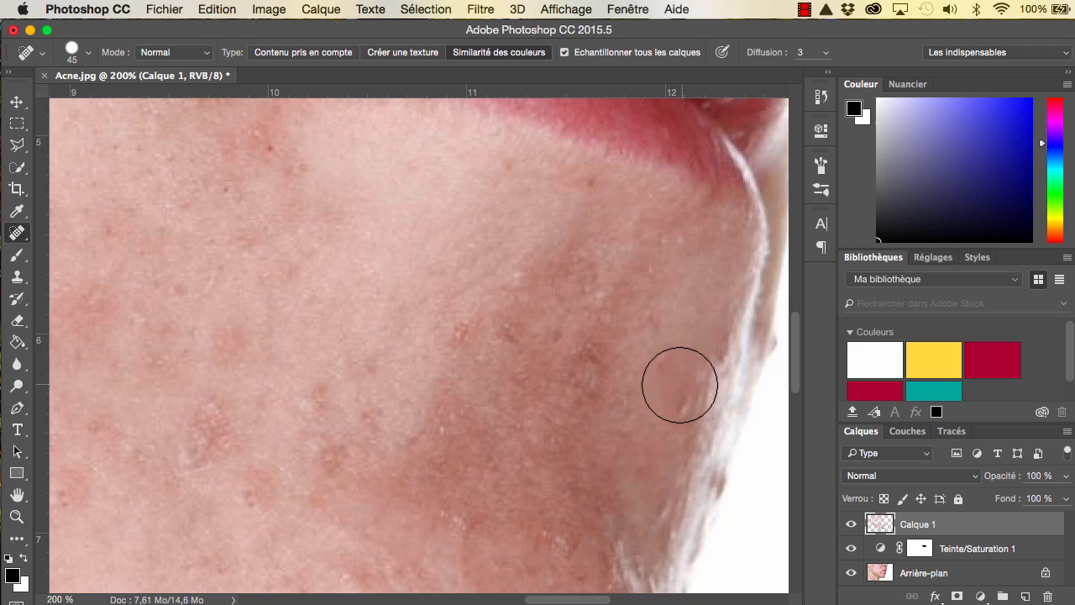
{"action": "left_click", "coordinate": [708, 359]}
{"action": "left_click", "coordinate": [718, 334]}
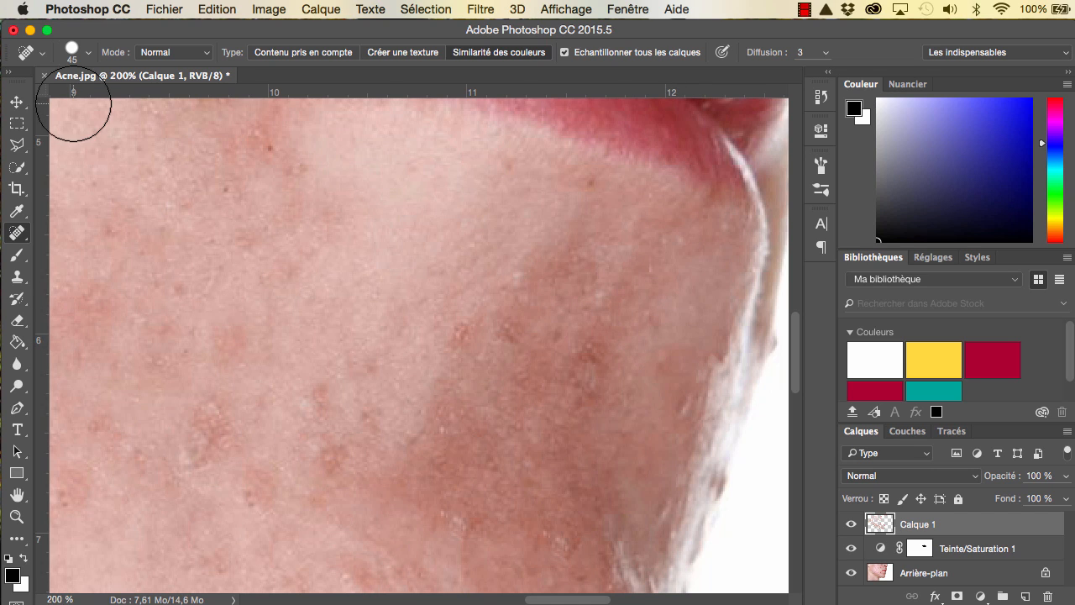
Set the Spot Healing Brush size to 10 px
{"action": "left_click", "coordinate": [83, 55]}
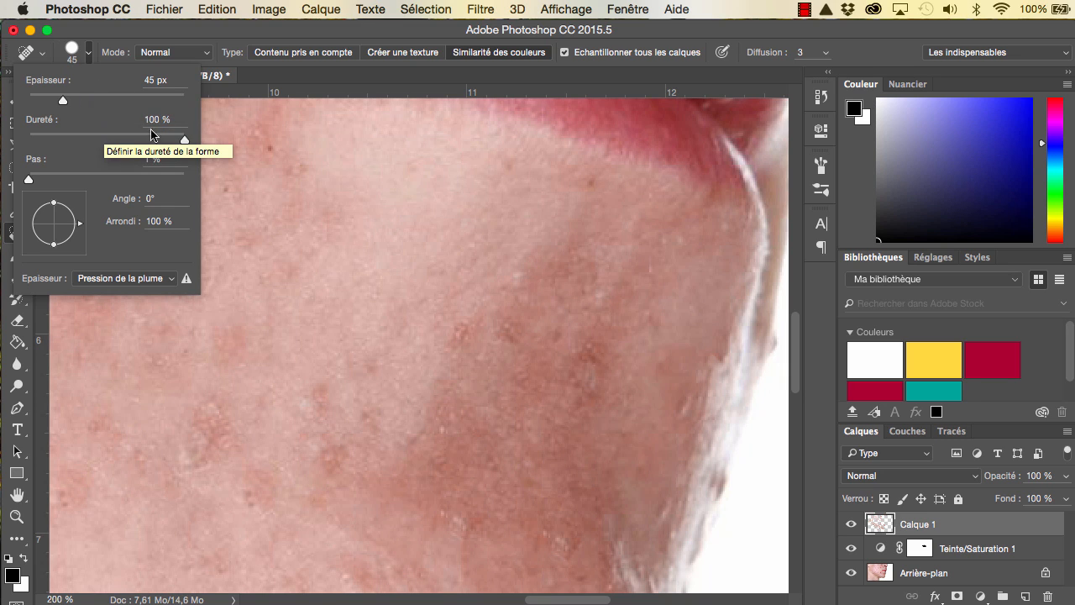
{"action": "left_click", "coordinate": [40, 100]}
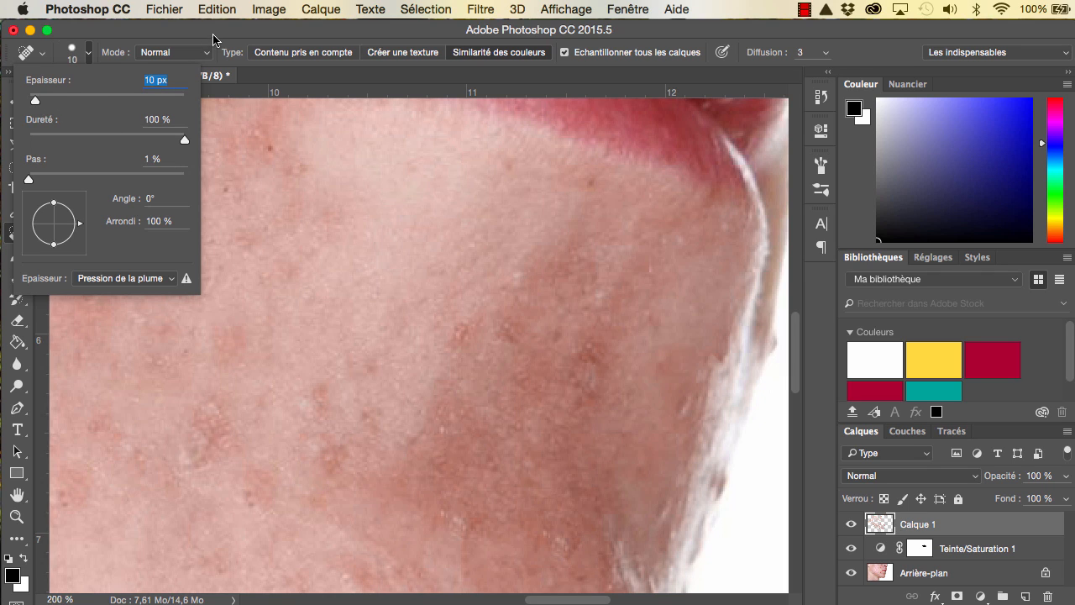
{"action": "key", "text": "Return"}
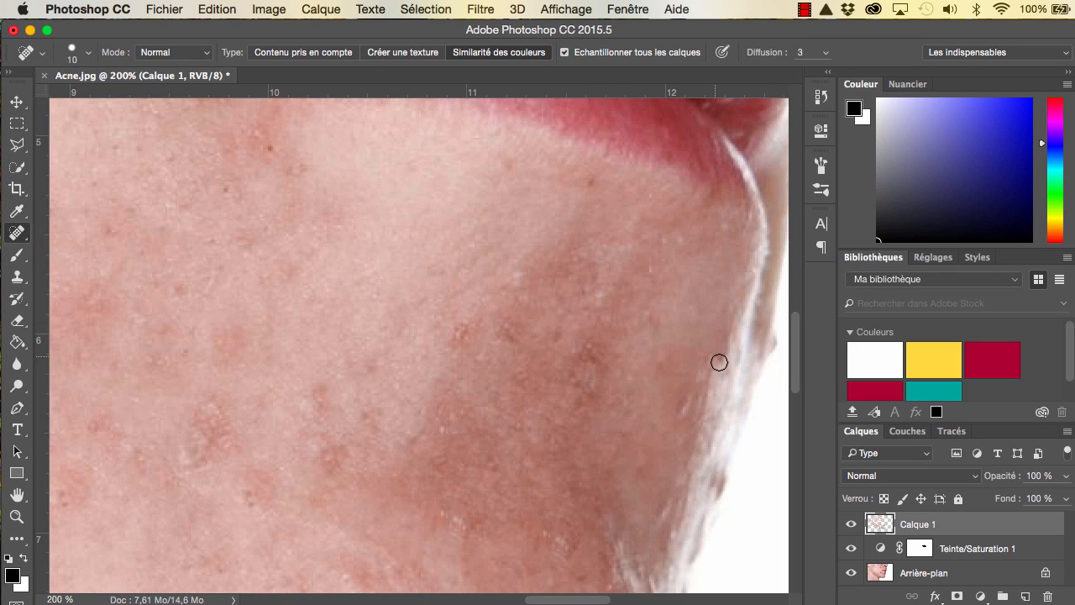
Heal the small marks beside the white fuzz along the chin's outer contour below the lower lip, undoing the first stroke
{"action": "mouse_move", "coordinate": [715, 360]}
{"action": "left_mouse_down"}
{"action": "mouse_move", "coordinate": [705, 386]}
{"action": "mouse_move", "coordinate": [714, 348]}
{"action": "left_mouse_up"}
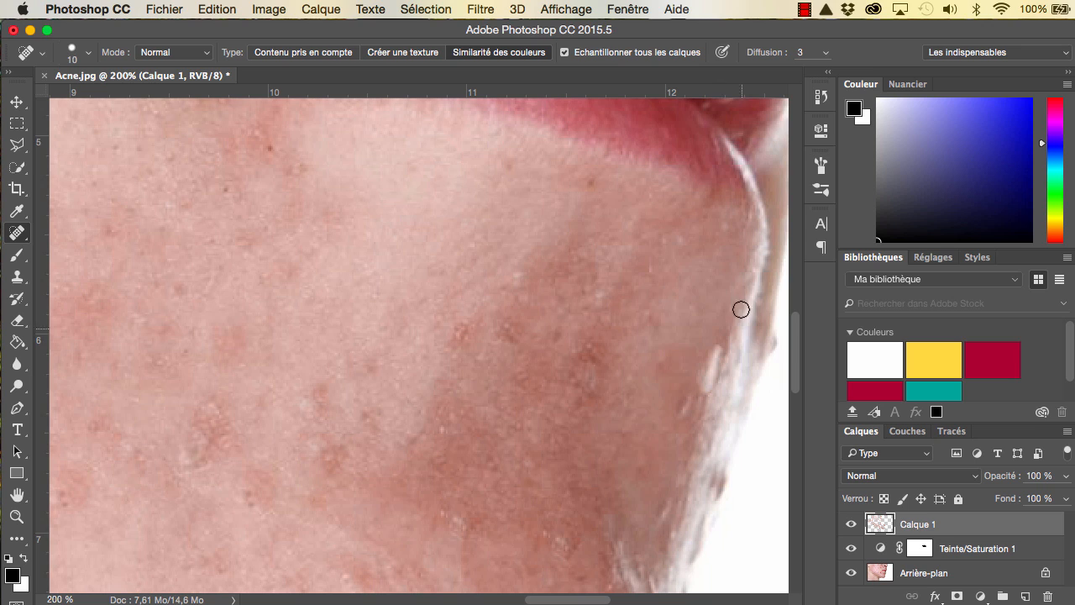
{"action": "key", "text": "super+z"}
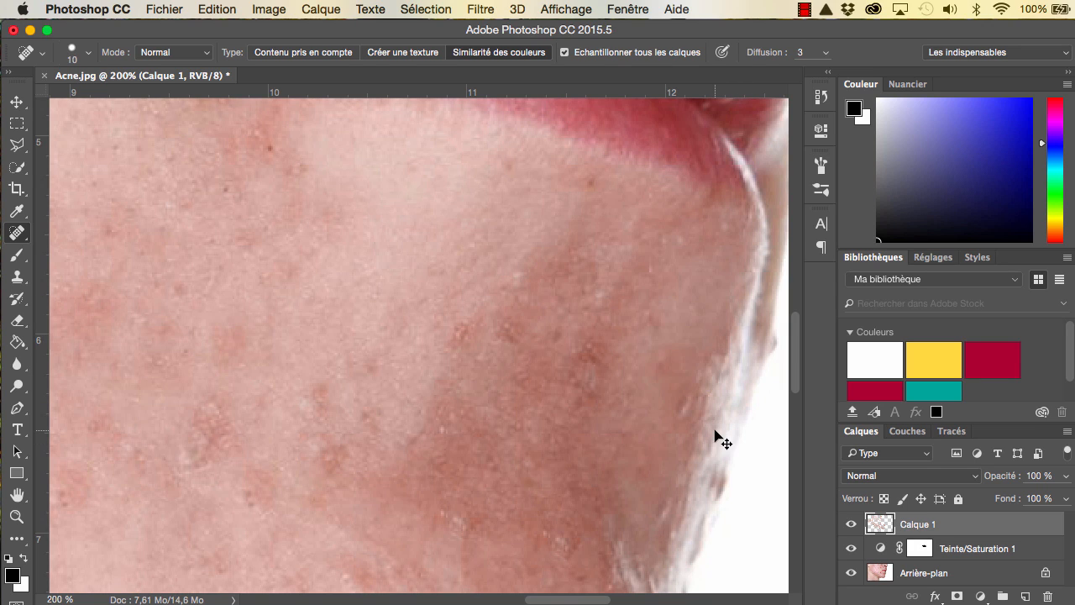
{"action": "left_click_drag", "start_coordinate": [693, 380], "coordinate": [702, 366]}
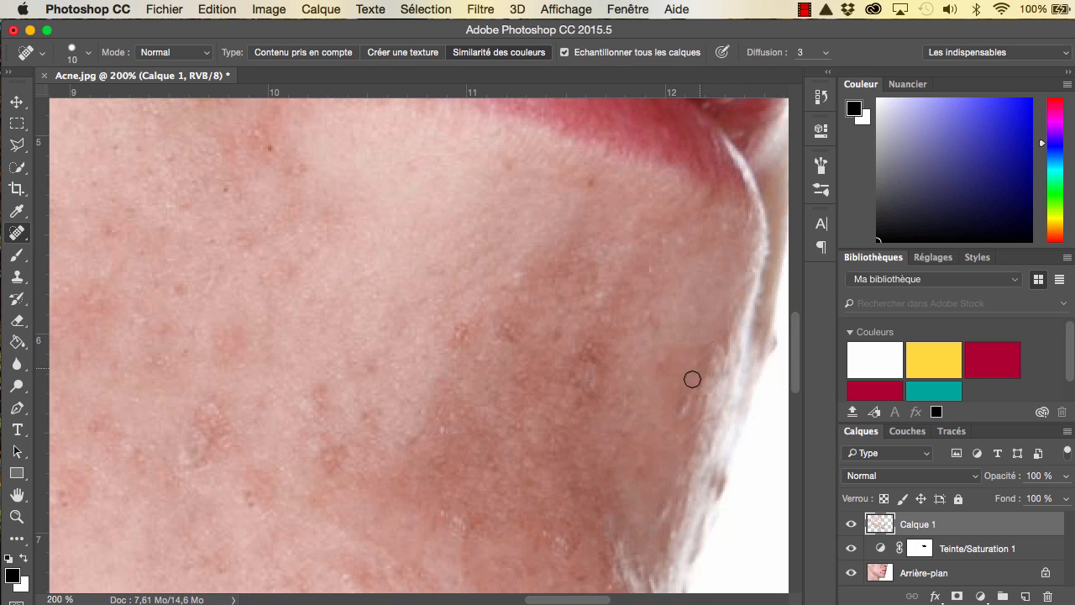
{"action": "left_click_drag", "start_coordinate": [690, 403], "coordinate": [669, 425]}
Heal the small remaining spots on the chin and lower cheek, including the dark red dot beside the mouth area
{"action": "left_click", "coordinate": [514, 271]}
{"action": "left_click", "coordinate": [180, 284]}
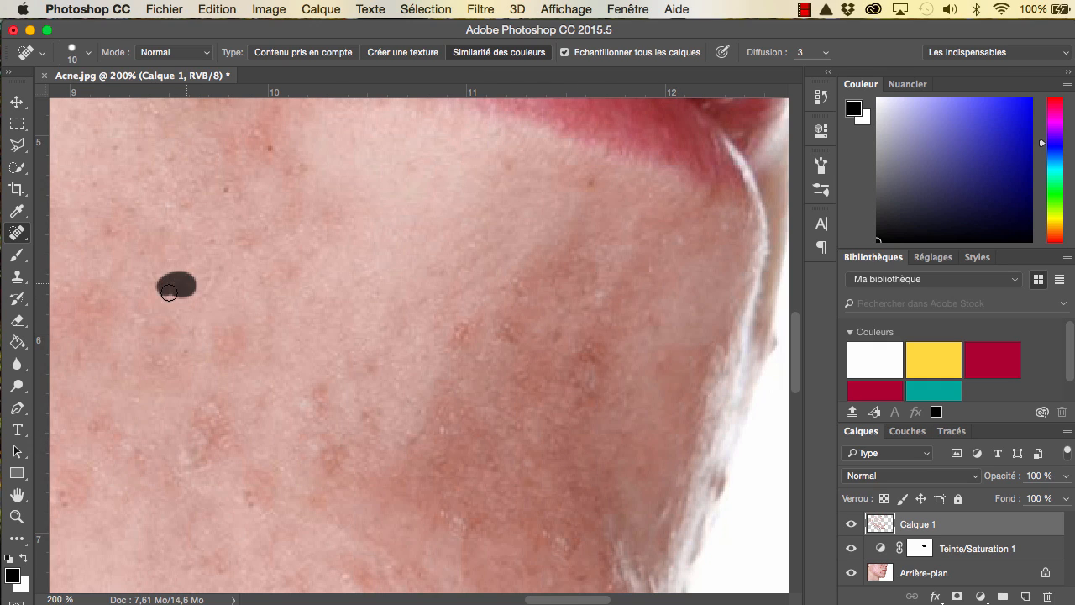
{"action": "left_click", "coordinate": [271, 150]}
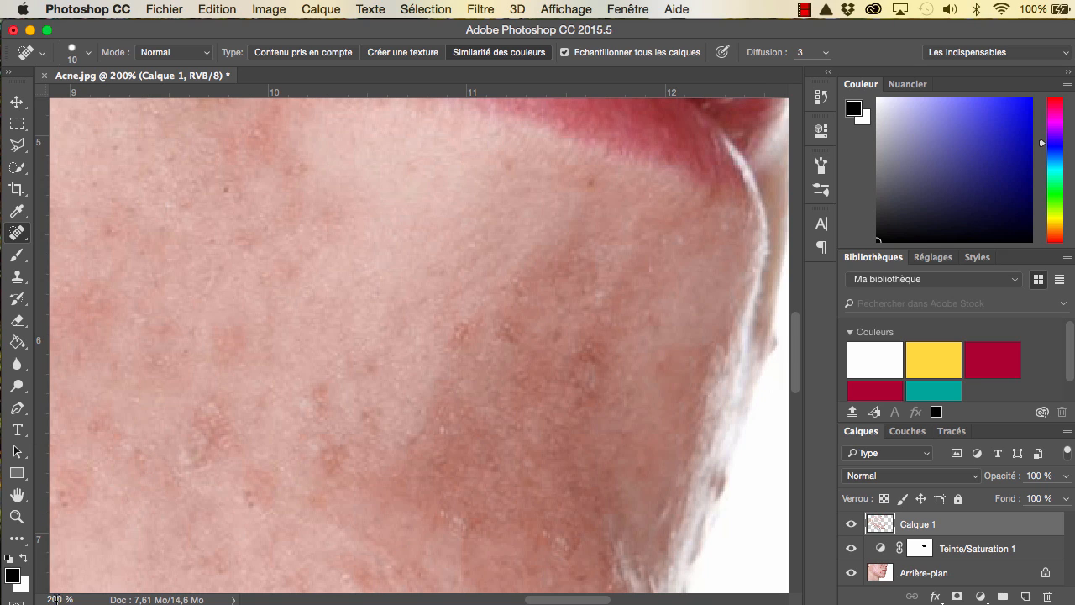
Set the zoom to 50 % and heal the marks on the lower jaw just above its underside
{"action": "type", "text": "50"}
{"action": "key", "text": "Return"}
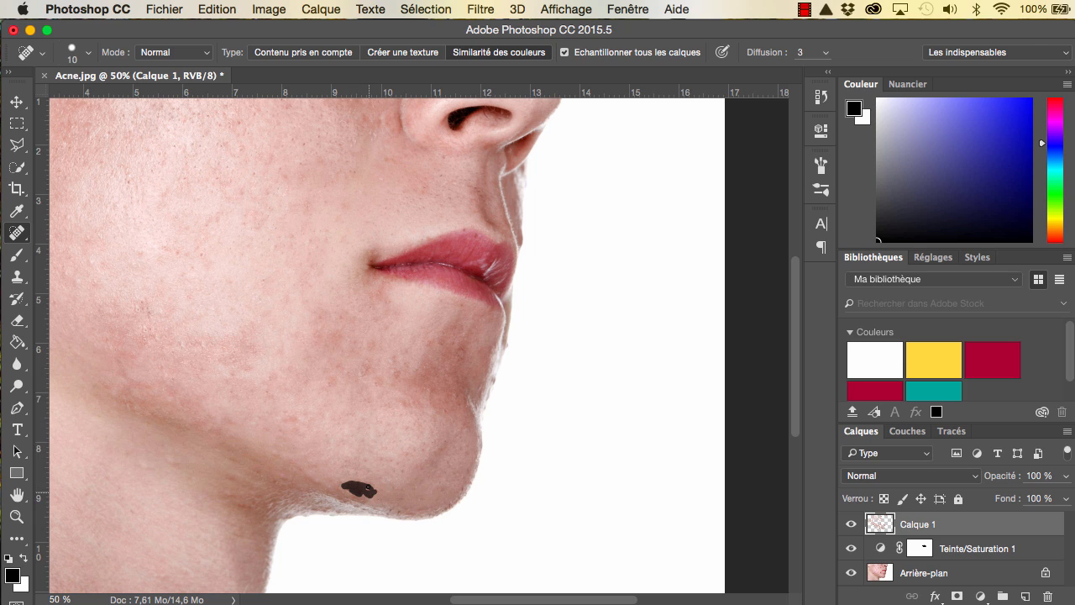
{"action": "left_click_drag", "start_coordinate": [364, 488], "coordinate": [366, 489]}
{"action": "left_click_drag", "start_coordinate": [356, 489], "coordinate": [365, 495]}
Compare the face with and without the healing on Calque 1 and the Teinte/Saturation 1 adjustment
{"action": "scroll", "coordinate": [390, 520], "scroll_direction": "up", "scroll_amount": 5}
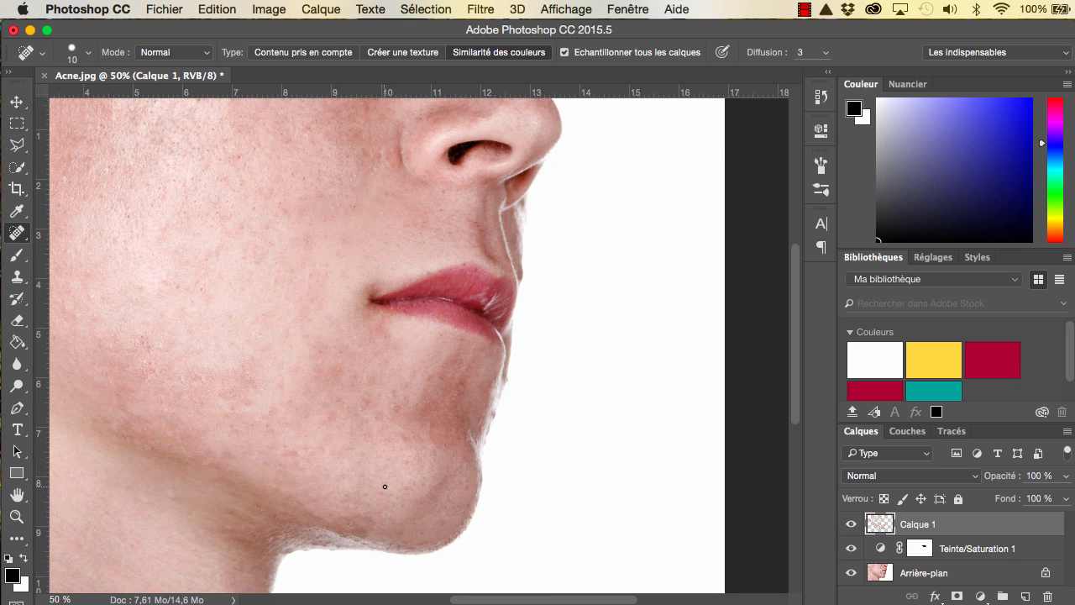
{"action": "left_click_drag", "start_coordinate": [486, 598], "coordinate": [446, 599]}
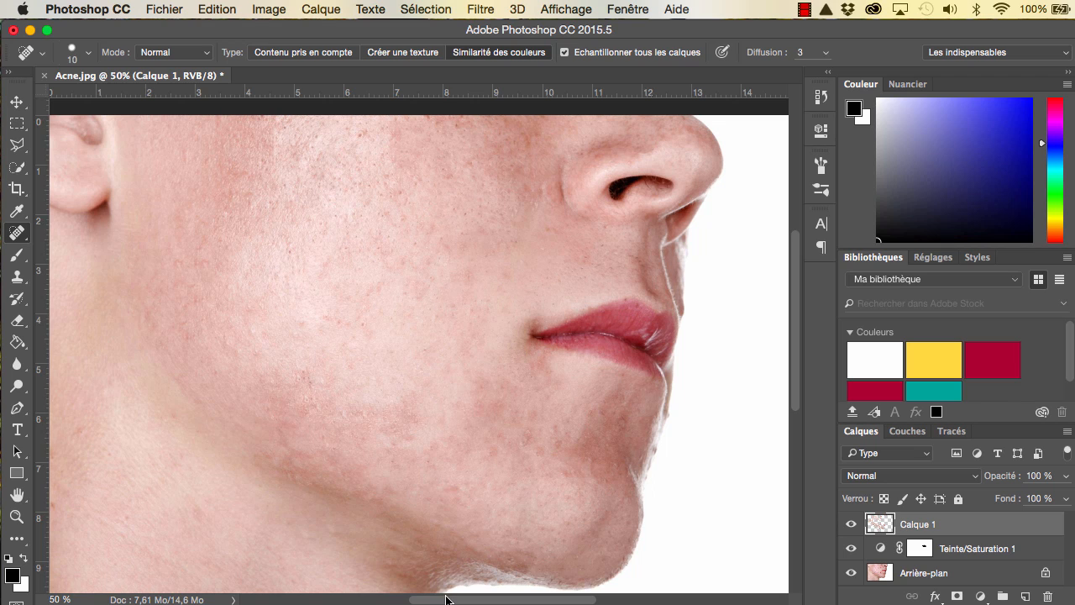
{"action": "scroll", "coordinate": [445, 556], "scroll_direction": "down", "scroll_amount": 1}
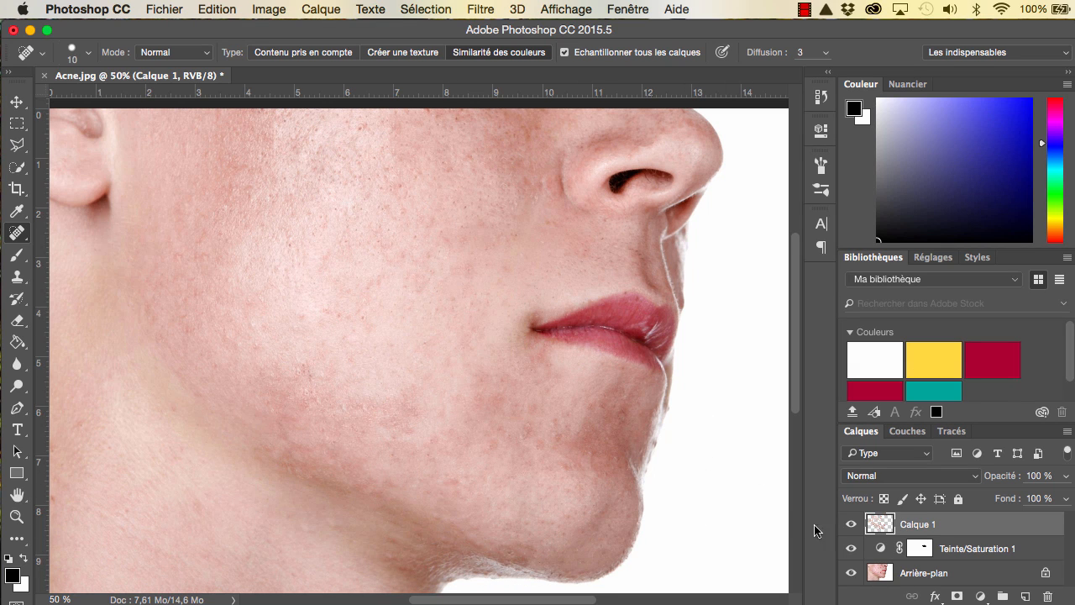
{"action": "left_click", "coordinate": [851, 525]}
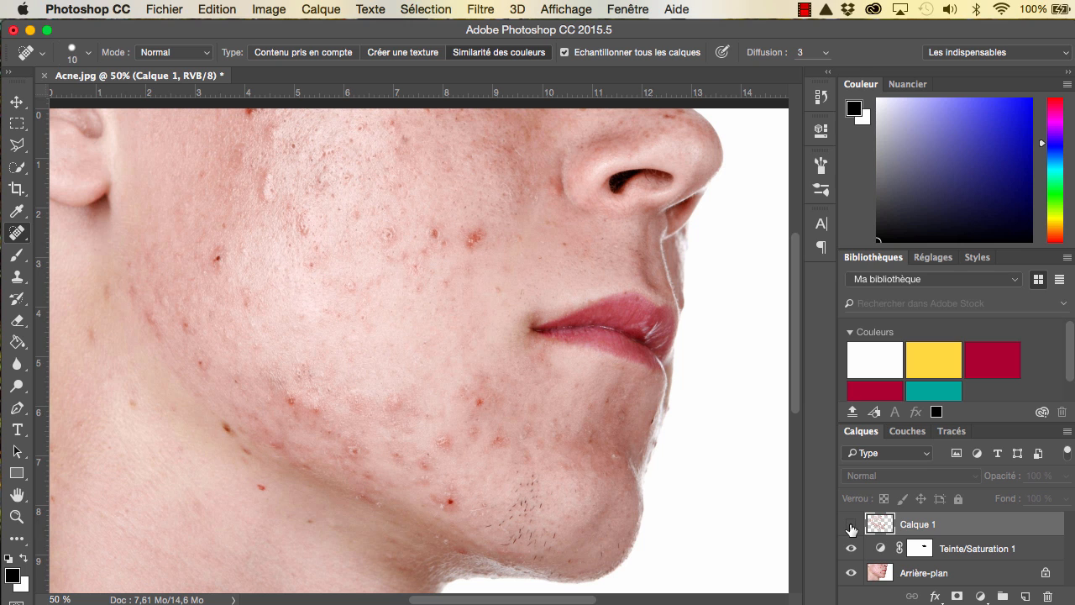
{"action": "left_click", "coordinate": [851, 526]}
{"action": "left_click", "coordinate": [851, 526]}
{"action": "left_click", "coordinate": [851, 526]}
{"action": "left_click", "coordinate": [850, 526]}
{"action": "left_click", "coordinate": [850, 526]}
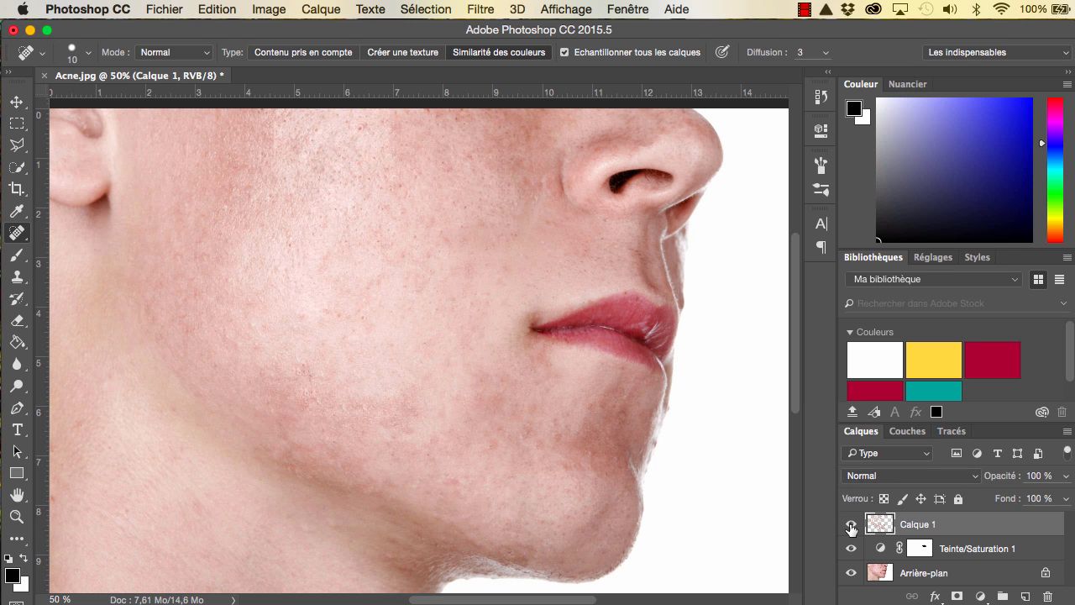
{"action": "left_click", "coordinate": [851, 525]}
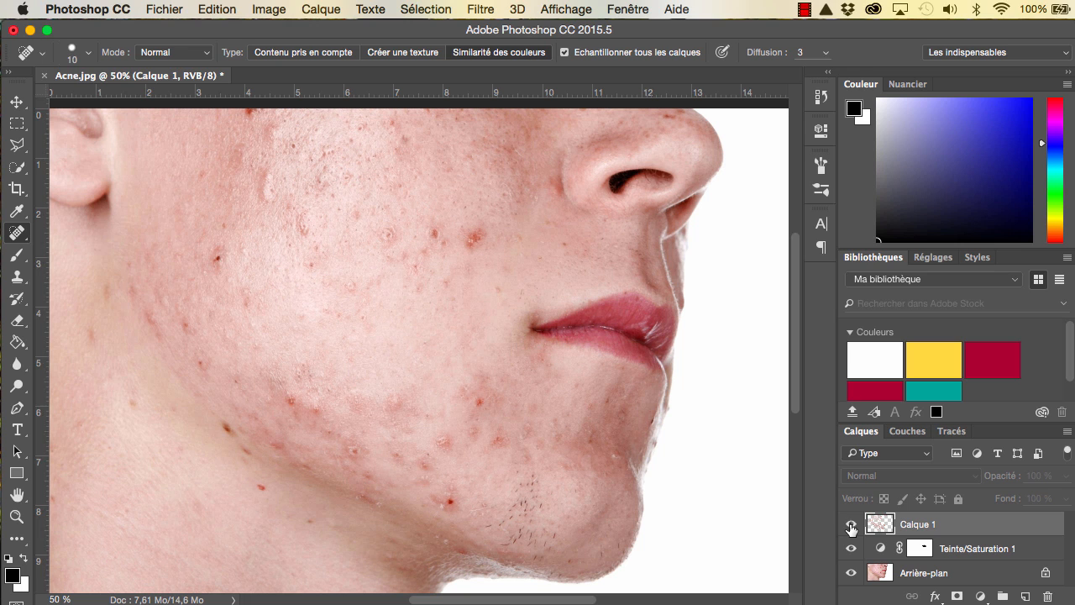
{"action": "left_click", "coordinate": [851, 526]}
{"action": "left_click", "coordinate": [851, 526]}
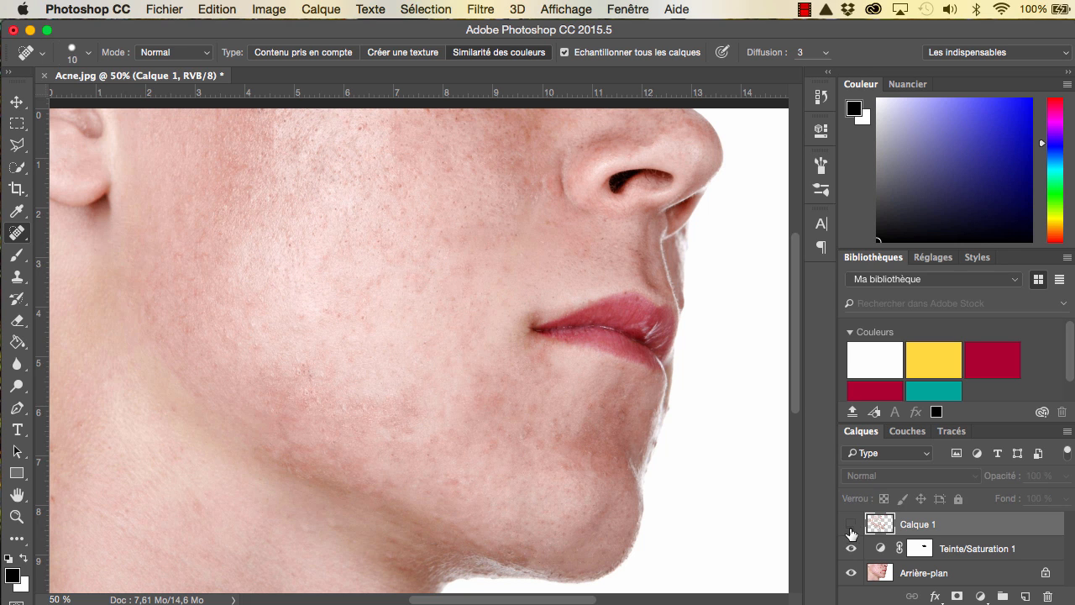
{"action": "left_click", "coordinate": [851, 550]}
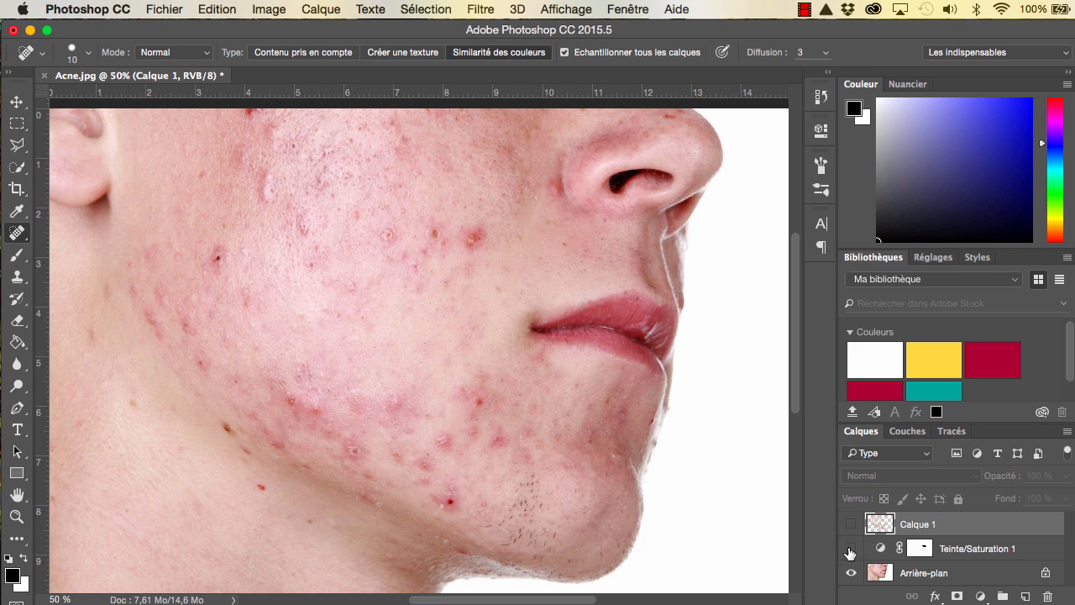
{"action": "left_click", "coordinate": [851, 549]}
{"action": "left_click", "coordinate": [851, 526]}
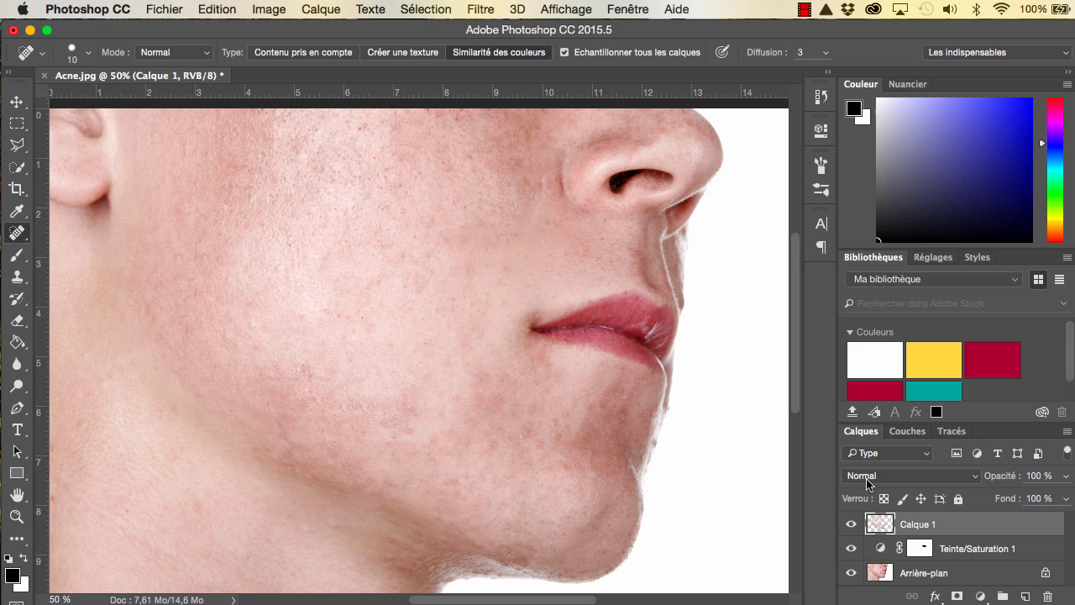
Add an empty layer above Calque 1 and sample the upper lip's pink-red as the foreground colour
{"action": "left_click", "coordinate": [1026, 597]}
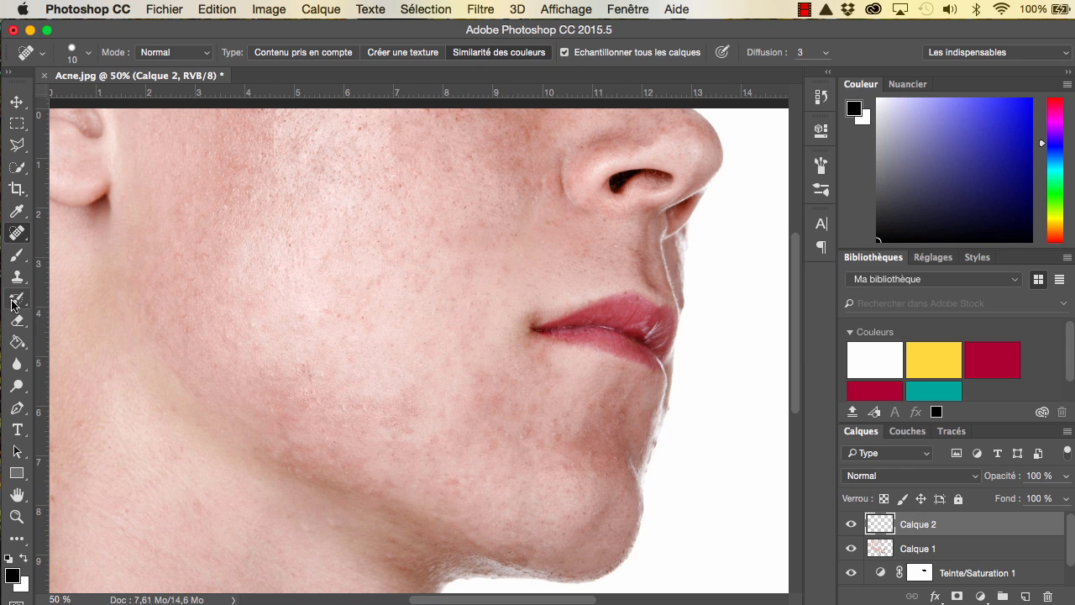
{"action": "left_click", "coordinate": [15, 213]}
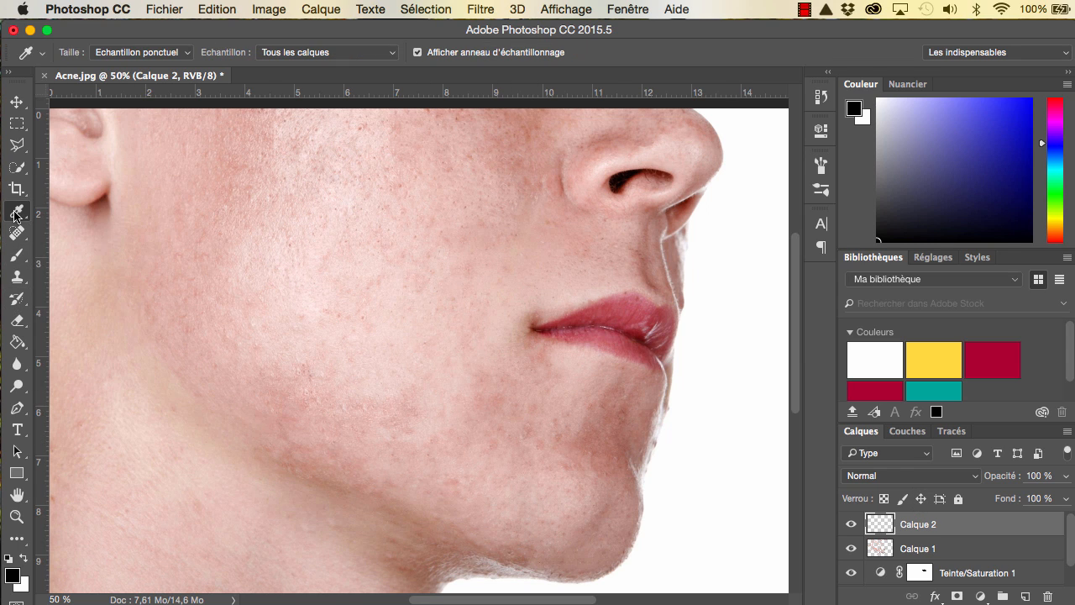
{"action": "left_click", "coordinate": [636, 304]}
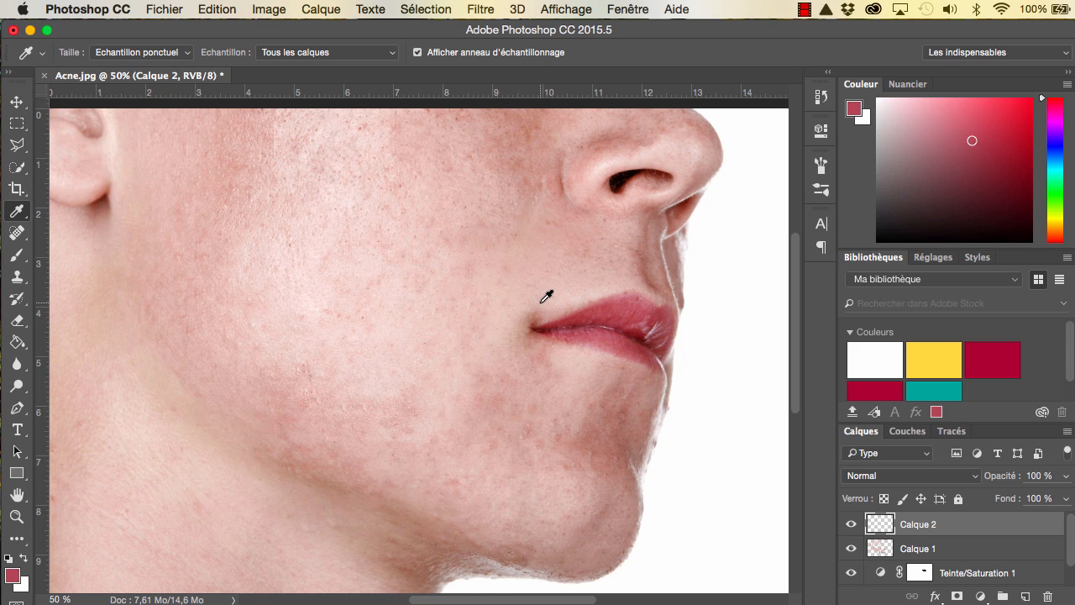
Paint a first Brush stroke of the lip colour across the upper cheek and enlarge the brush to 357 px
{"action": "left_click", "coordinate": [16, 255]}
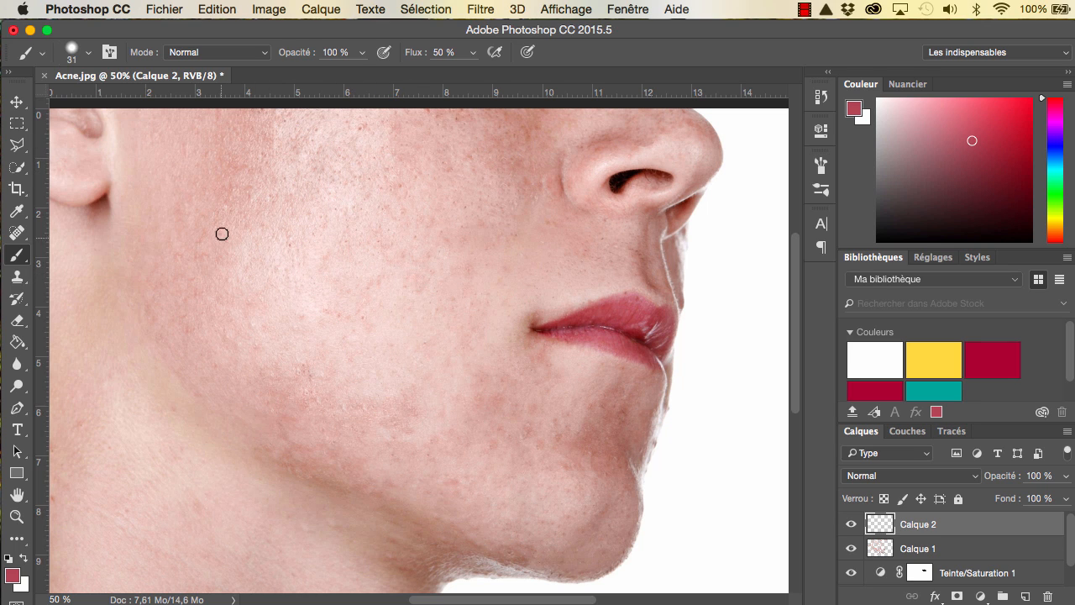
{"action": "mouse_move", "coordinate": [278, 179]}
{"action": "left_mouse_down"}
{"action": "mouse_move", "coordinate": [370, 159]}
{"action": "mouse_move", "coordinate": [317, 162]}
{"action": "mouse_move", "coordinate": [483, 144]}
{"action": "mouse_move", "coordinate": [531, 160]}
{"action": "mouse_move", "coordinate": [506, 153]}
{"action": "mouse_move", "coordinate": [491, 126]}
{"action": "mouse_move", "coordinate": [336, 113]}
{"action": "left_mouse_up"}
{"action": "left_click", "coordinate": [87, 53]}
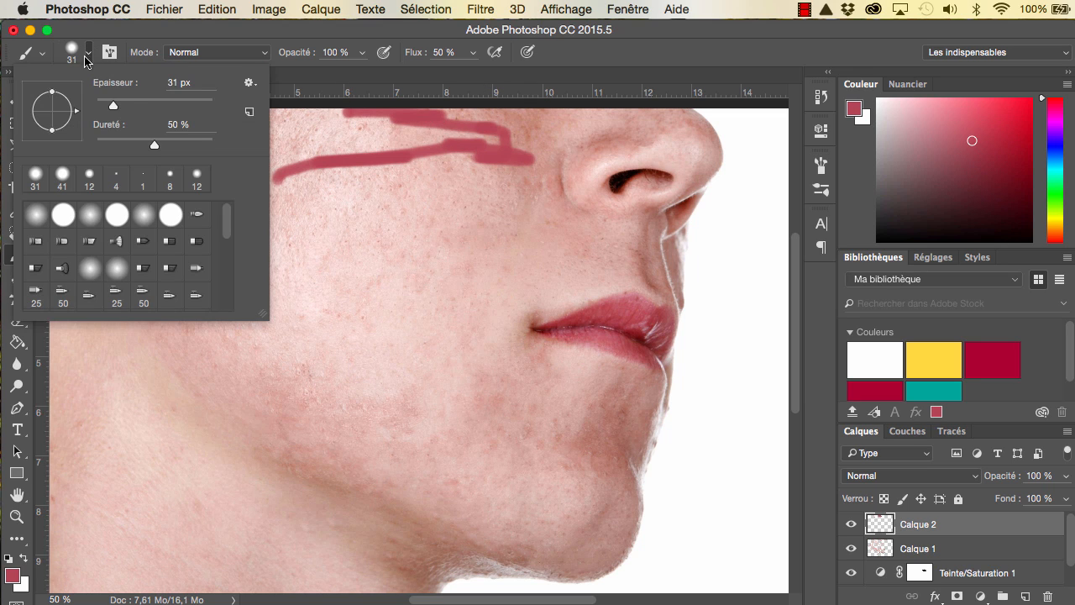
{"action": "left_click", "coordinate": [167, 104]}
{"action": "left_click", "coordinate": [211, 101]}
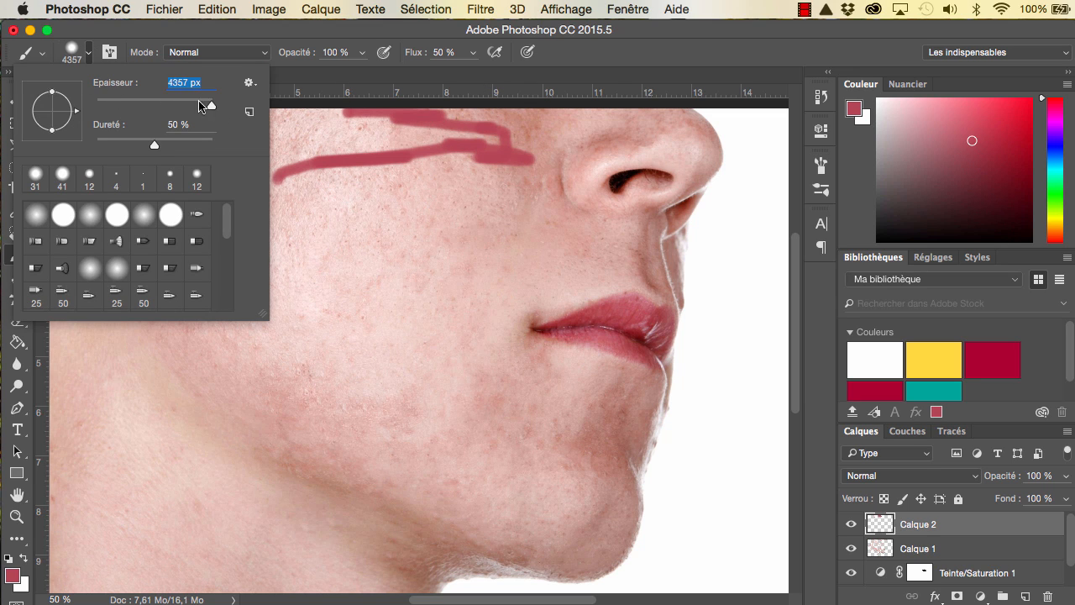
{"action": "left_click", "coordinate": [194, 101]}
{"action": "left_click", "coordinate": [502, 156]}
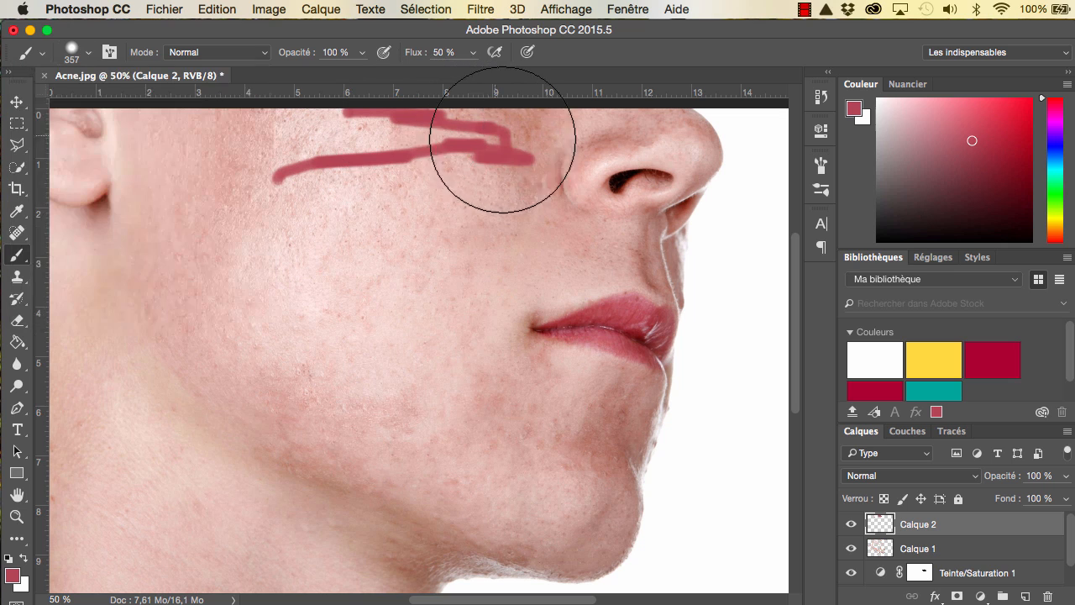
Paint the lip colour broadly over the cheek, jaw, chin and the skin above the upper lip on Calque 2
{"action": "mouse_move", "coordinate": [501, 157]}
{"action": "left_mouse_down"}
{"action": "mouse_move", "coordinate": [356, 180]}
{"action": "mouse_move", "coordinate": [247, 155]}
{"action": "mouse_move", "coordinate": [168, 171]}
{"action": "mouse_move", "coordinate": [207, 319]}
{"action": "mouse_move", "coordinate": [246, 391]}
{"action": "mouse_move", "coordinate": [294, 412]}
{"action": "mouse_move", "coordinate": [397, 506]}
{"action": "mouse_move", "coordinate": [429, 504]}
{"action": "left_mouse_up"}
{"action": "mouse_move", "coordinate": [575, 427]}
{"action": "left_mouse_down"}
{"action": "mouse_move", "coordinate": [495, 439]}
{"action": "mouse_move", "coordinate": [533, 445]}
{"action": "mouse_move", "coordinate": [529, 466]}
{"action": "mouse_move", "coordinate": [568, 482]}
{"action": "mouse_move", "coordinate": [552, 498]}
{"action": "mouse_move", "coordinate": [436, 476]}
{"action": "left_mouse_up"}
{"action": "mouse_move", "coordinate": [303, 251]}
{"action": "left_mouse_down"}
{"action": "mouse_move", "coordinate": [425, 249]}
{"action": "mouse_move", "coordinate": [327, 255]}
{"action": "mouse_move", "coordinate": [391, 341]}
{"action": "mouse_move", "coordinate": [458, 302]}
{"action": "left_mouse_up"}
{"action": "left_click_drag", "start_coordinate": [541, 257], "coordinate": [446, 268]}
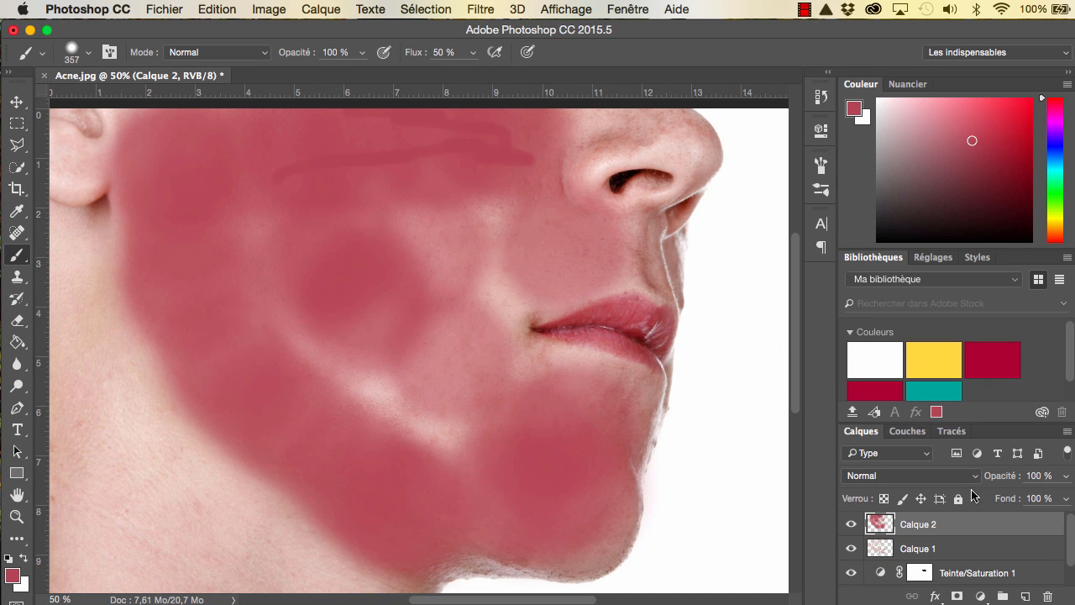
Set the blend mode of Calque 2 to Lumière tamisée
{"action": "left_click", "coordinate": [902, 476]}
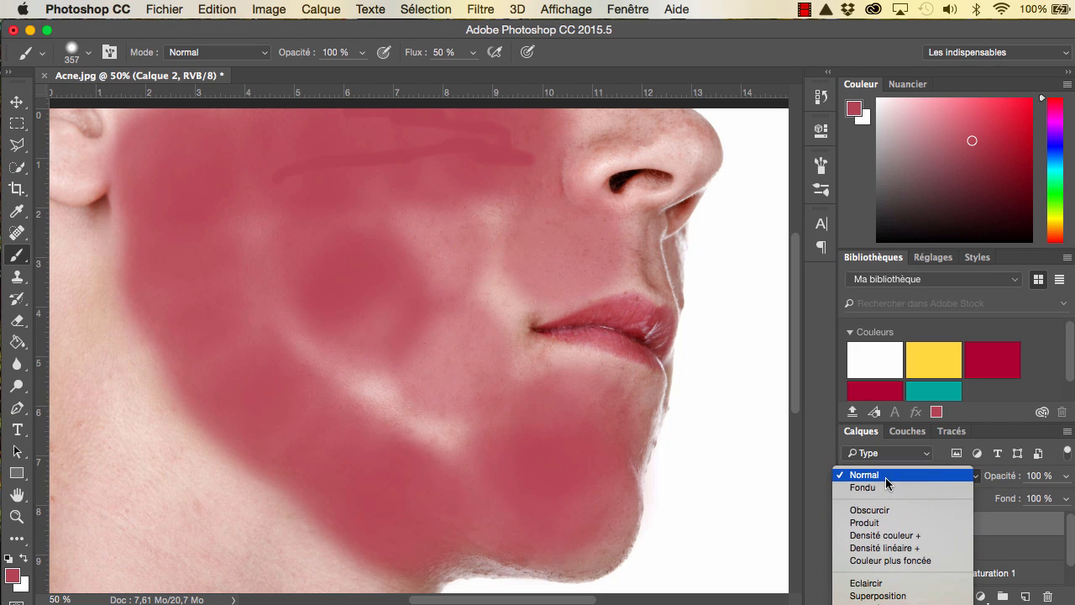
{"action": "scroll", "coordinate": [883, 560], "scroll_direction": "down", "scroll_amount": 5}
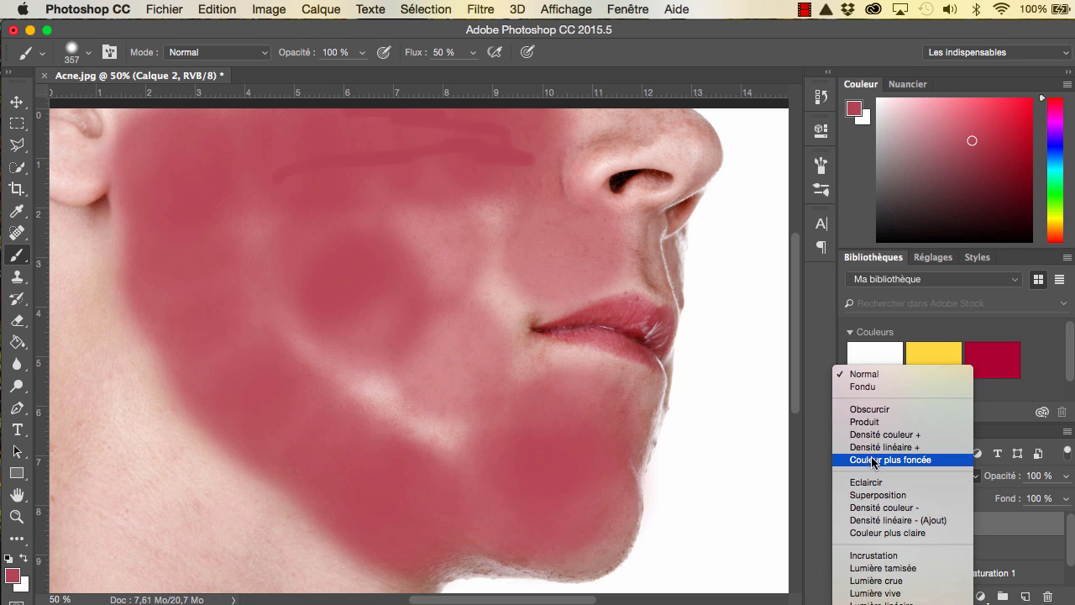
{"action": "left_click", "coordinate": [884, 568]}
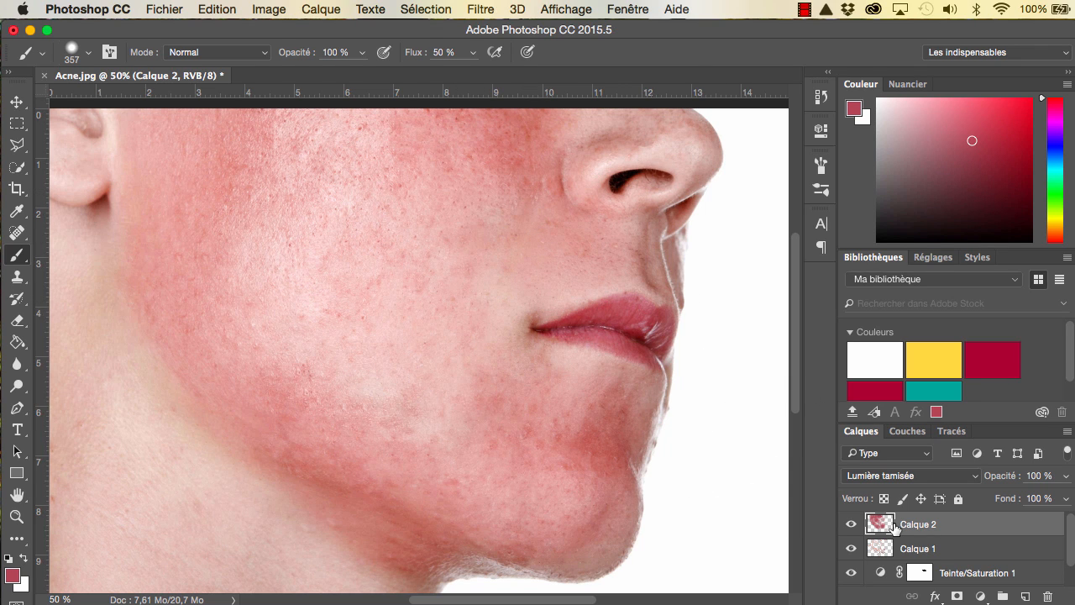
Reduce the opacity of Calque 2 to 20 %
{"action": "left_click", "coordinate": [1035, 475]}
{"action": "left_click", "coordinate": [1037, 476]}
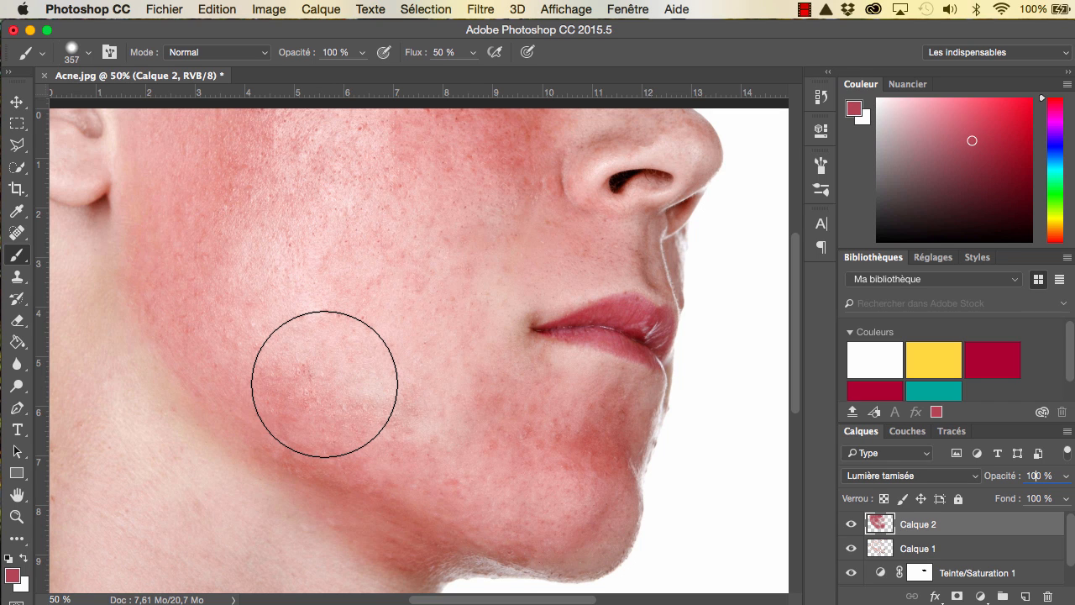
{"action": "key", "text": "BackSpace"}
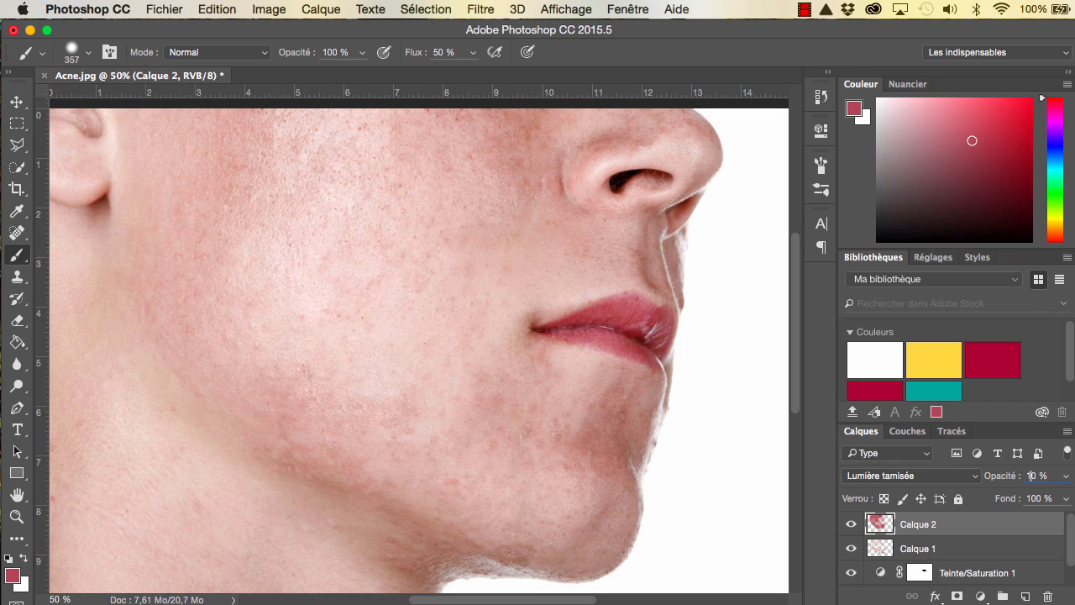
{"action": "key", "text": "BackSpace"}
{"action": "type", "text": "2"}
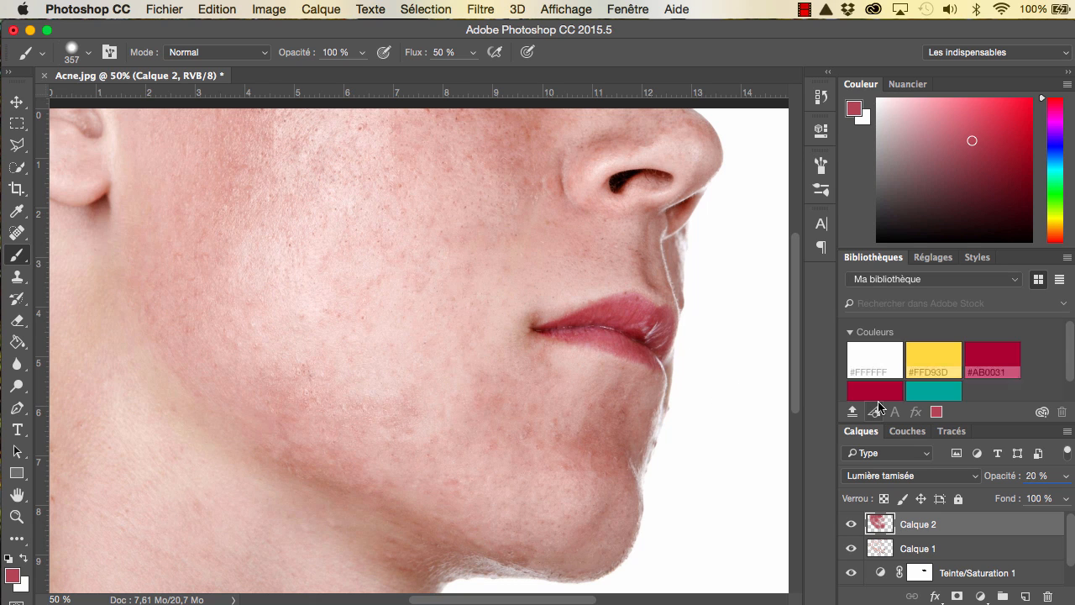
{"action": "key", "text": "Return"}
{"action": "key", "text": "Return"}
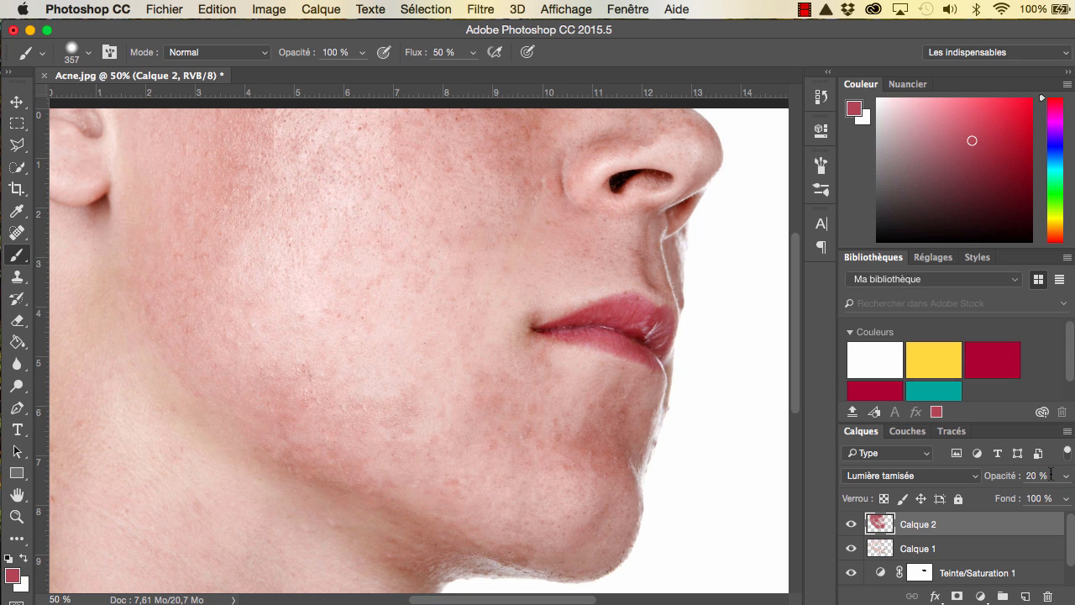
Compare the skin tone with and without the painted colour on Calque 2
{"action": "left_click", "coordinate": [853, 525]}
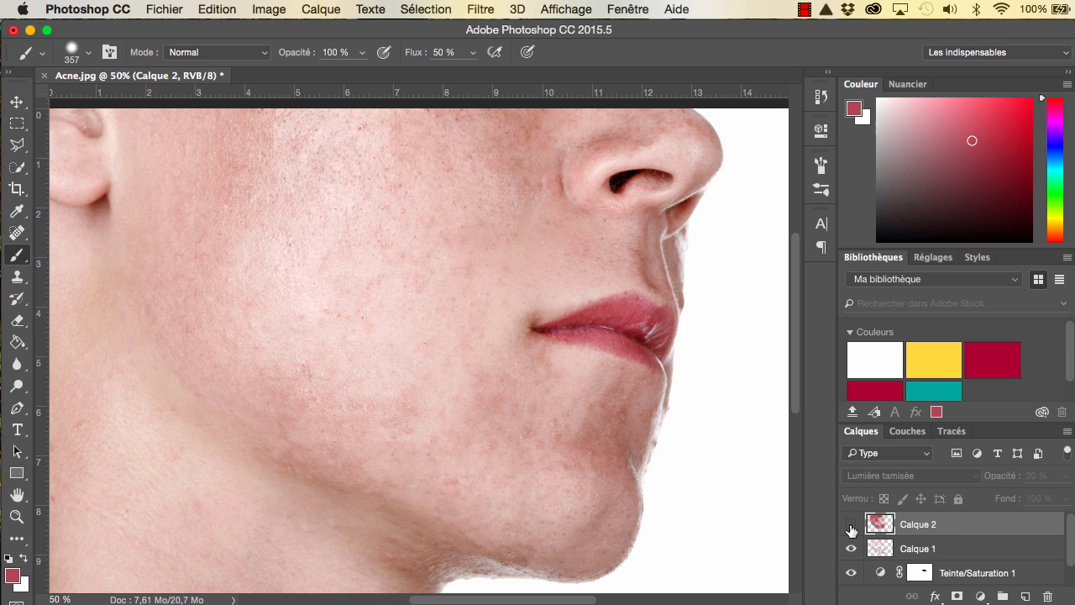
{"action": "left_click", "coordinate": [852, 527]}
{"action": "left_click", "coordinate": [851, 526]}
{"action": "left_click", "coordinate": [851, 525]}
{"action": "left_click", "coordinate": [851, 527]}
{"action": "left_click", "coordinate": [851, 527]}
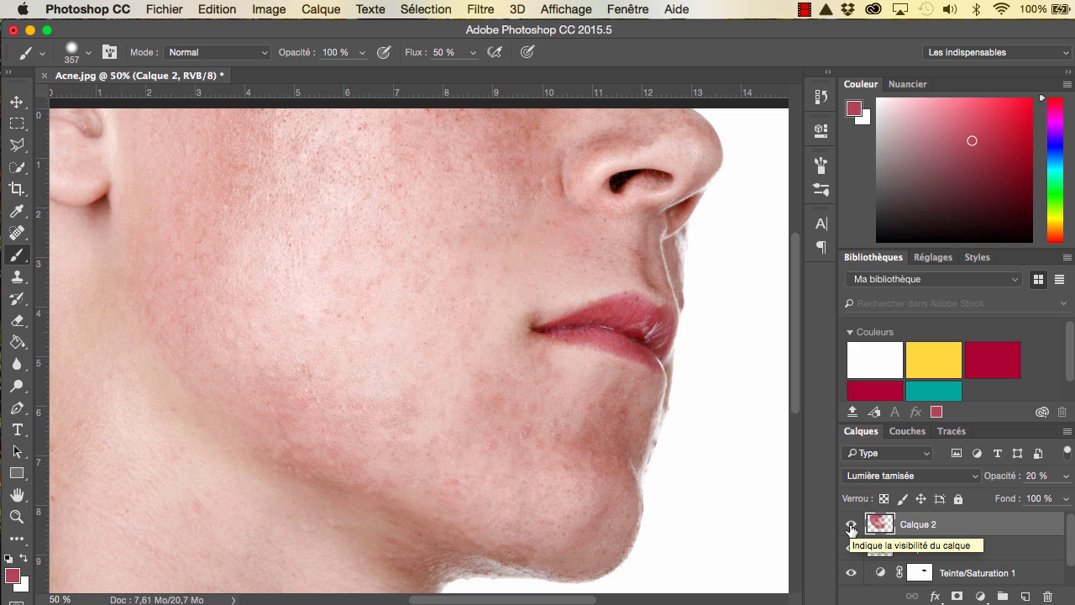
{"action": "left_click", "coordinate": [851, 527]}
{"action": "left_click", "coordinate": [851, 527]}
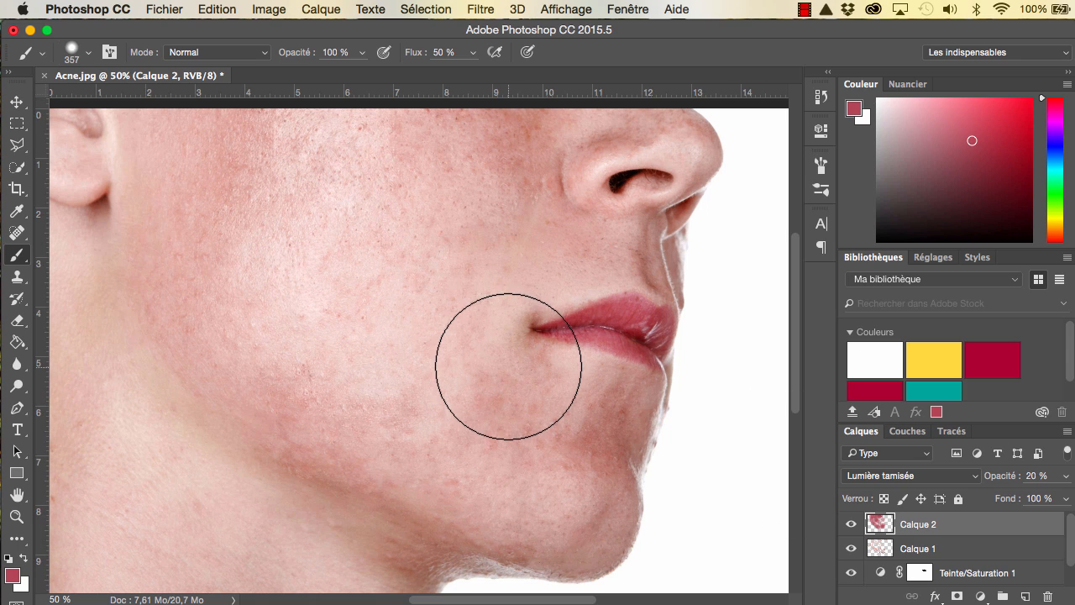
Activate the Spot Healing Brush and set the document zoom to 33 % so the whole photo fits in view
{"action": "left_click", "coordinate": [17, 233]}
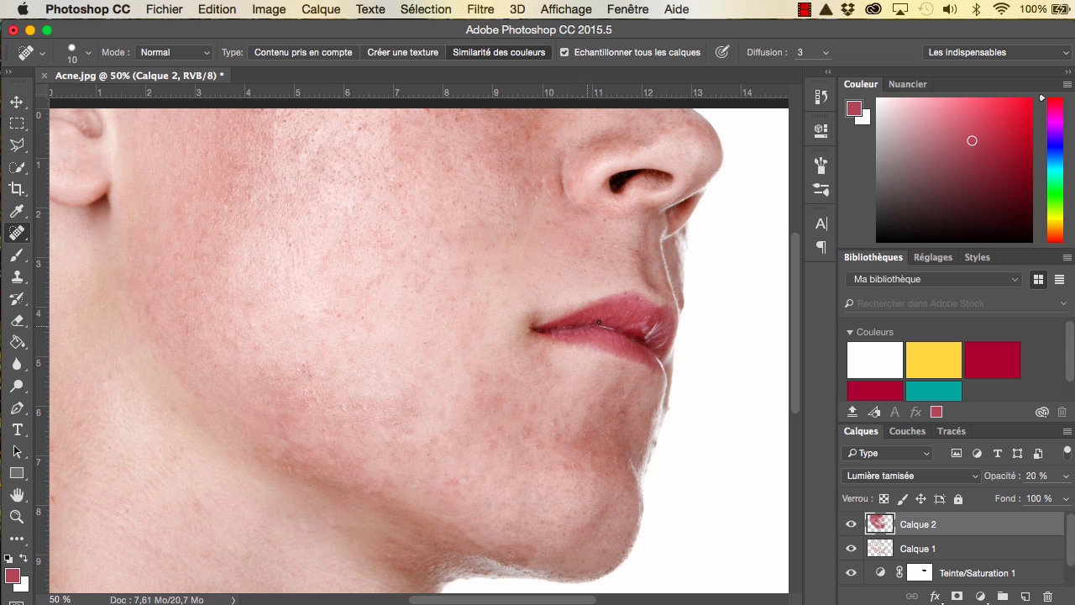
{"action": "scroll", "coordinate": [958, 499], "scroll_direction": "down", "scroll_amount": 2}
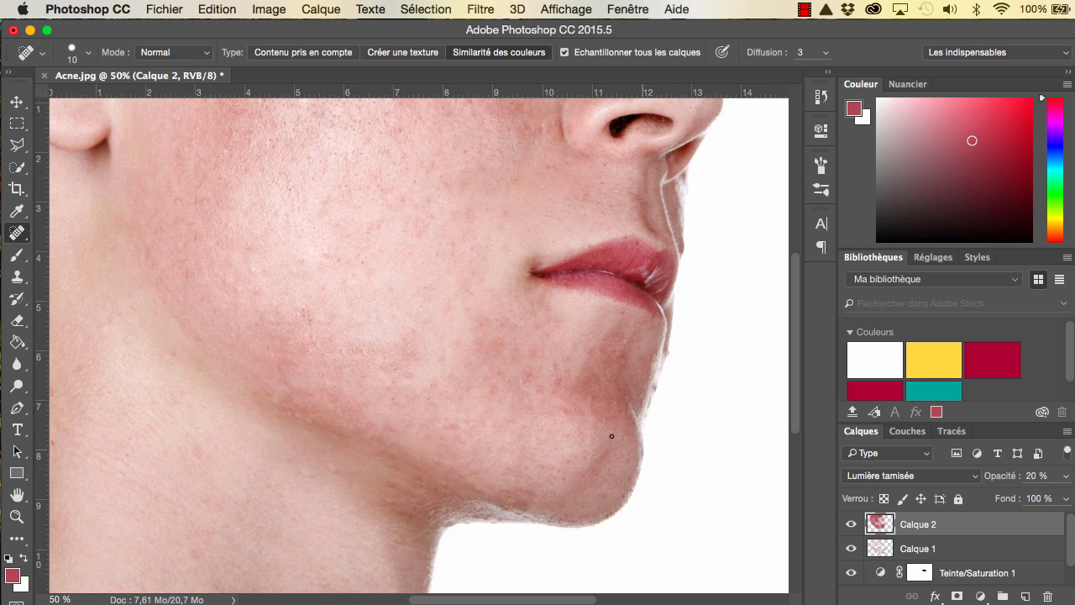
{"action": "scroll", "coordinate": [537, 471], "scroll_direction": "up", "scroll_amount": 1}
{"action": "double_click", "coordinate": [54, 599]}
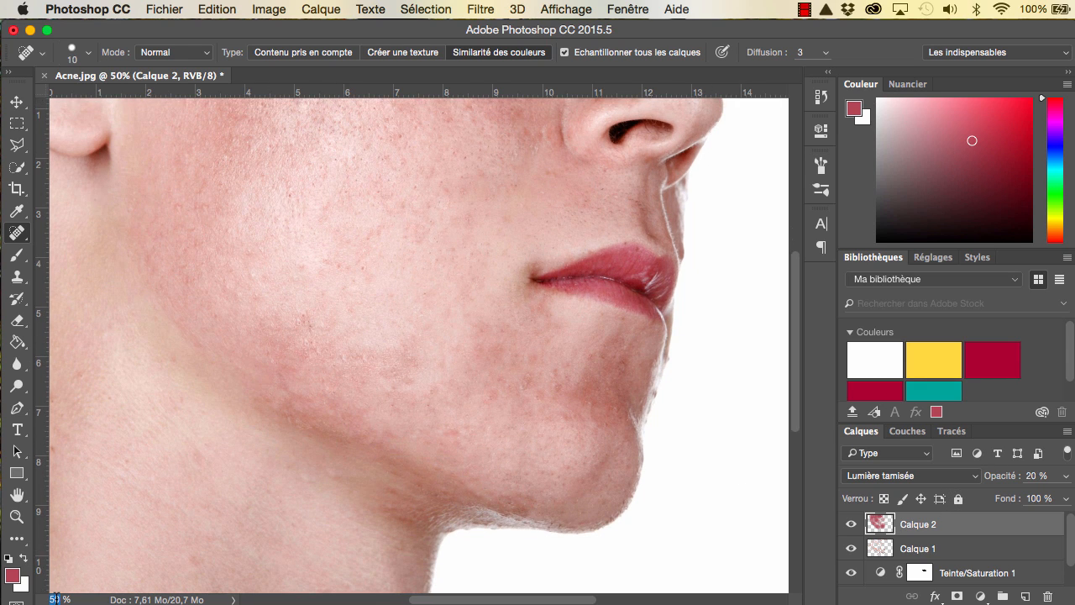
{"action": "type", "text": "33"}
{"action": "key", "text": "Return"}
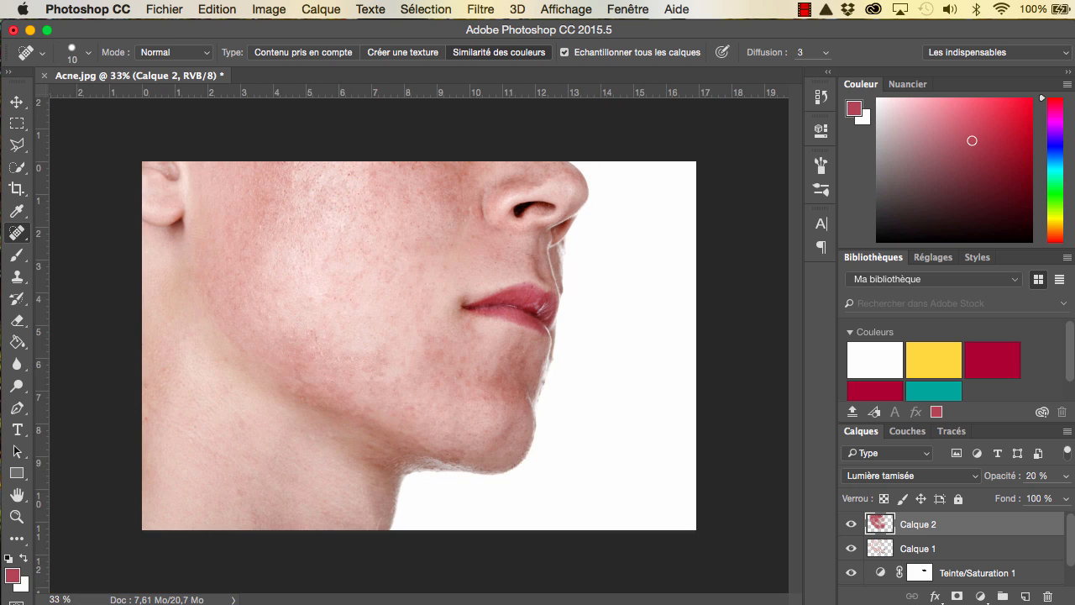
Hide Teinte/Saturation 1, Calque 1 and Calque 2 to view the original face without the retouching
{"action": "scroll", "coordinate": [953, 561], "scroll_direction": "down", "scroll_amount": 1}
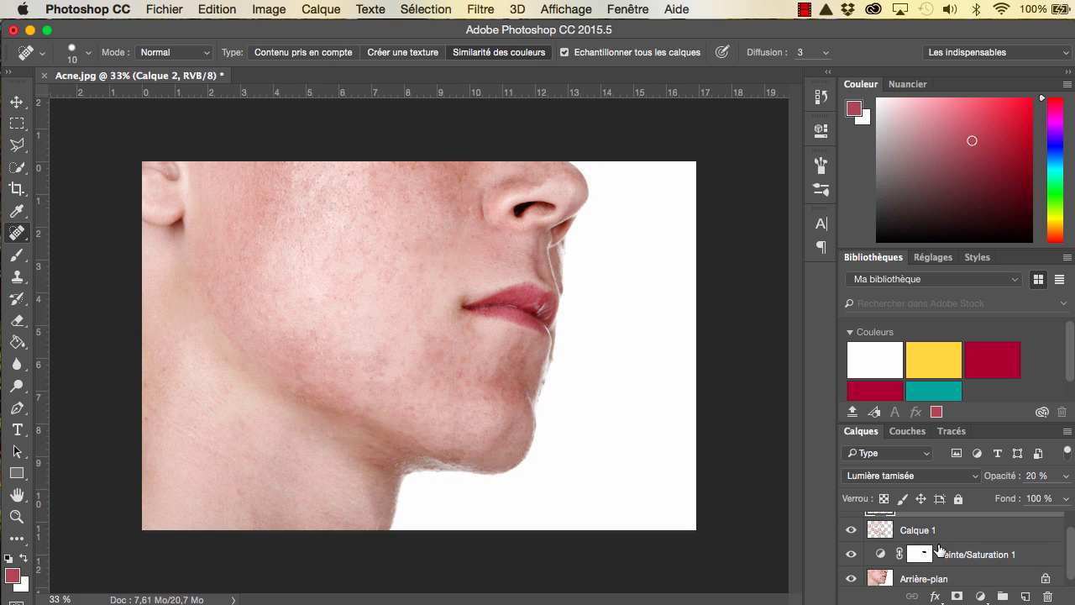
{"action": "scroll", "coordinate": [934, 550], "scroll_direction": "up", "scroll_amount": 1}
{"action": "left_click", "coordinate": [849, 573]}
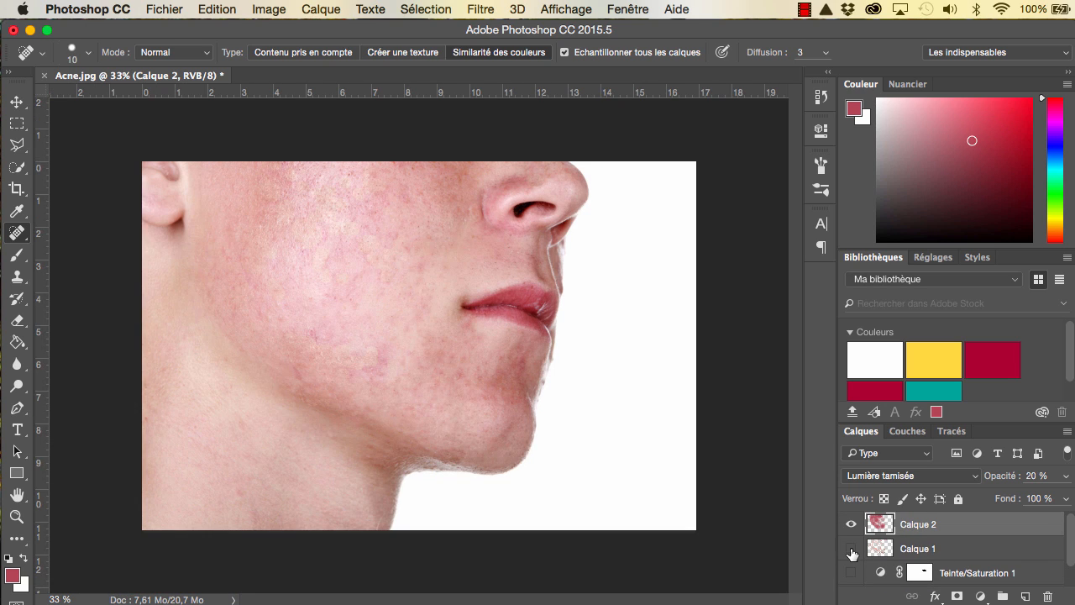
{"action": "left_click", "coordinate": [851, 548]}
{"action": "left_click", "coordinate": [849, 525]}
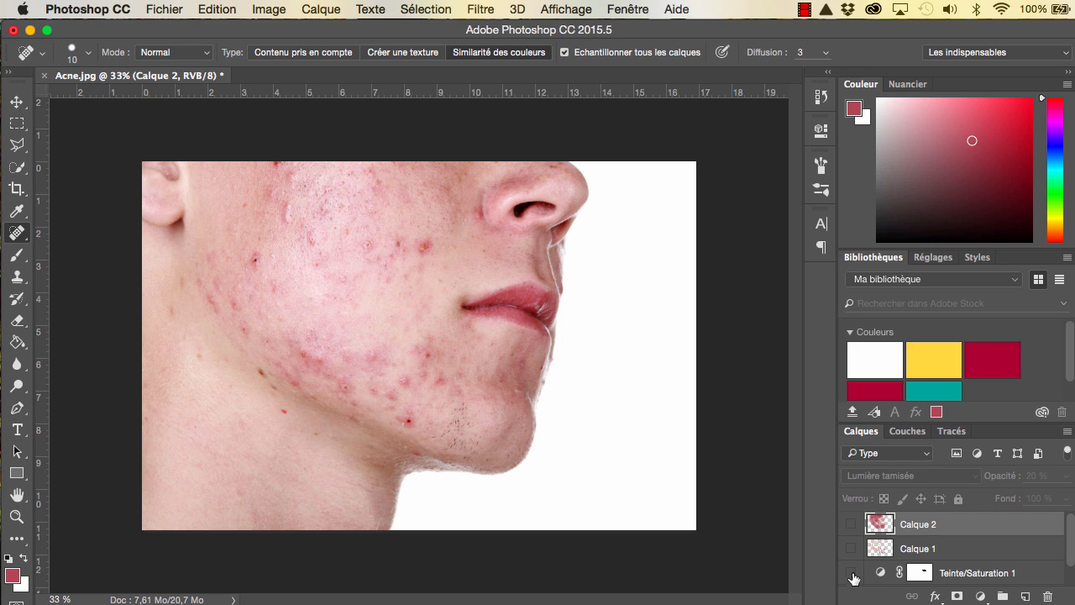
Toggle Teinte/Saturation 1 once to check its effect, and make all three retouching layers visible again
{"action": "left_click", "coordinate": [851, 570]}
{"action": "left_click", "coordinate": [851, 572]}
{"action": "scroll", "coordinate": [870, 546], "scroll_direction": "down", "scroll_amount": 1}
{"action": "scroll", "coordinate": [869, 546], "scroll_direction": "down", "scroll_amount": 2}
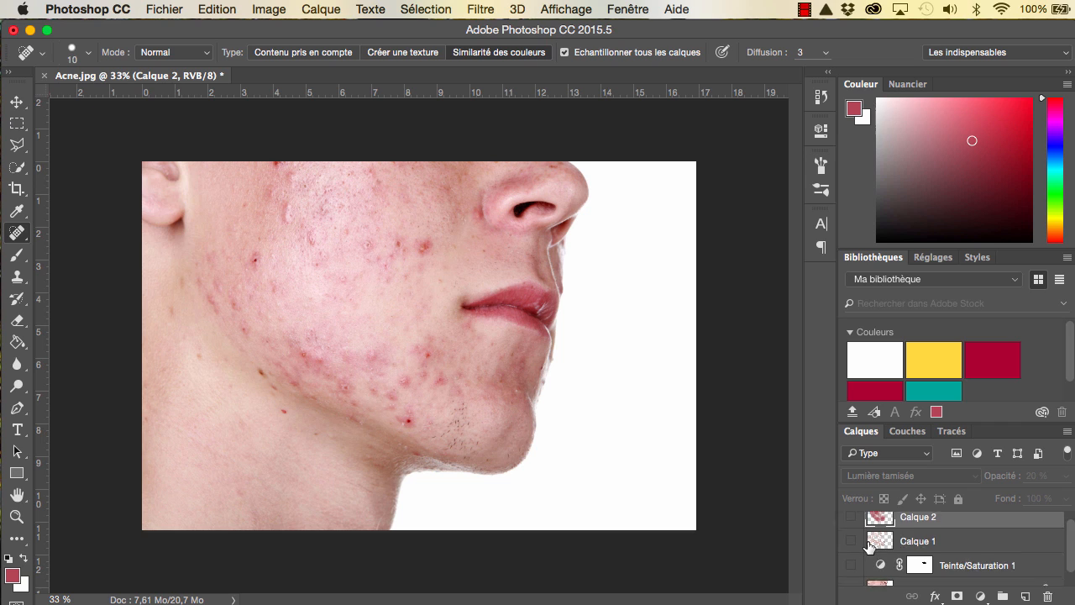
{"action": "scroll", "coordinate": [865, 555], "scroll_direction": "up", "scroll_amount": 3}
{"action": "left_click_drag", "start_coordinate": [851, 575], "coordinate": [850, 525]}
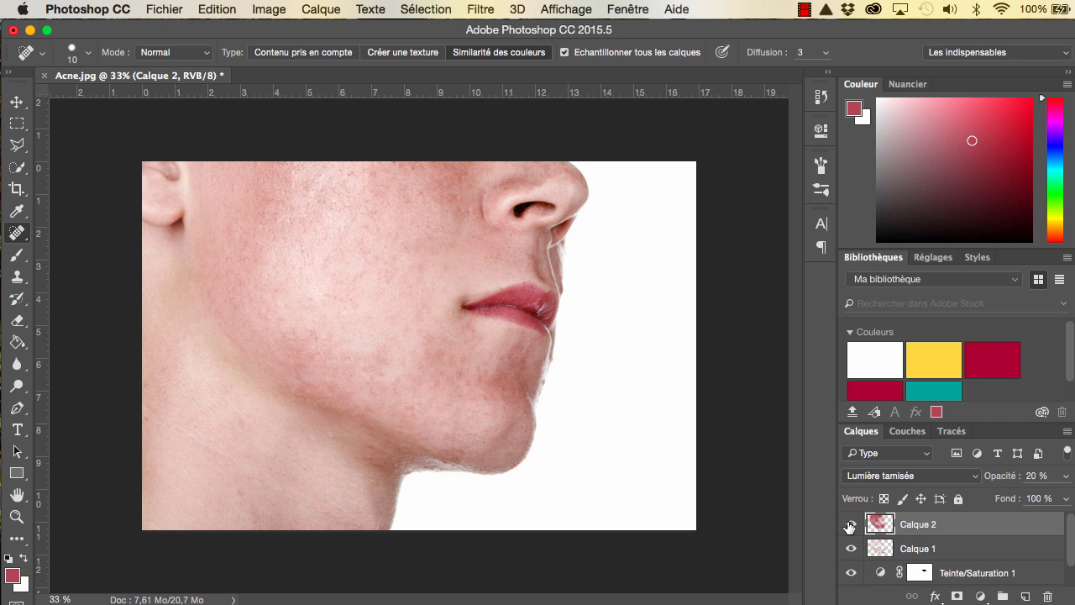